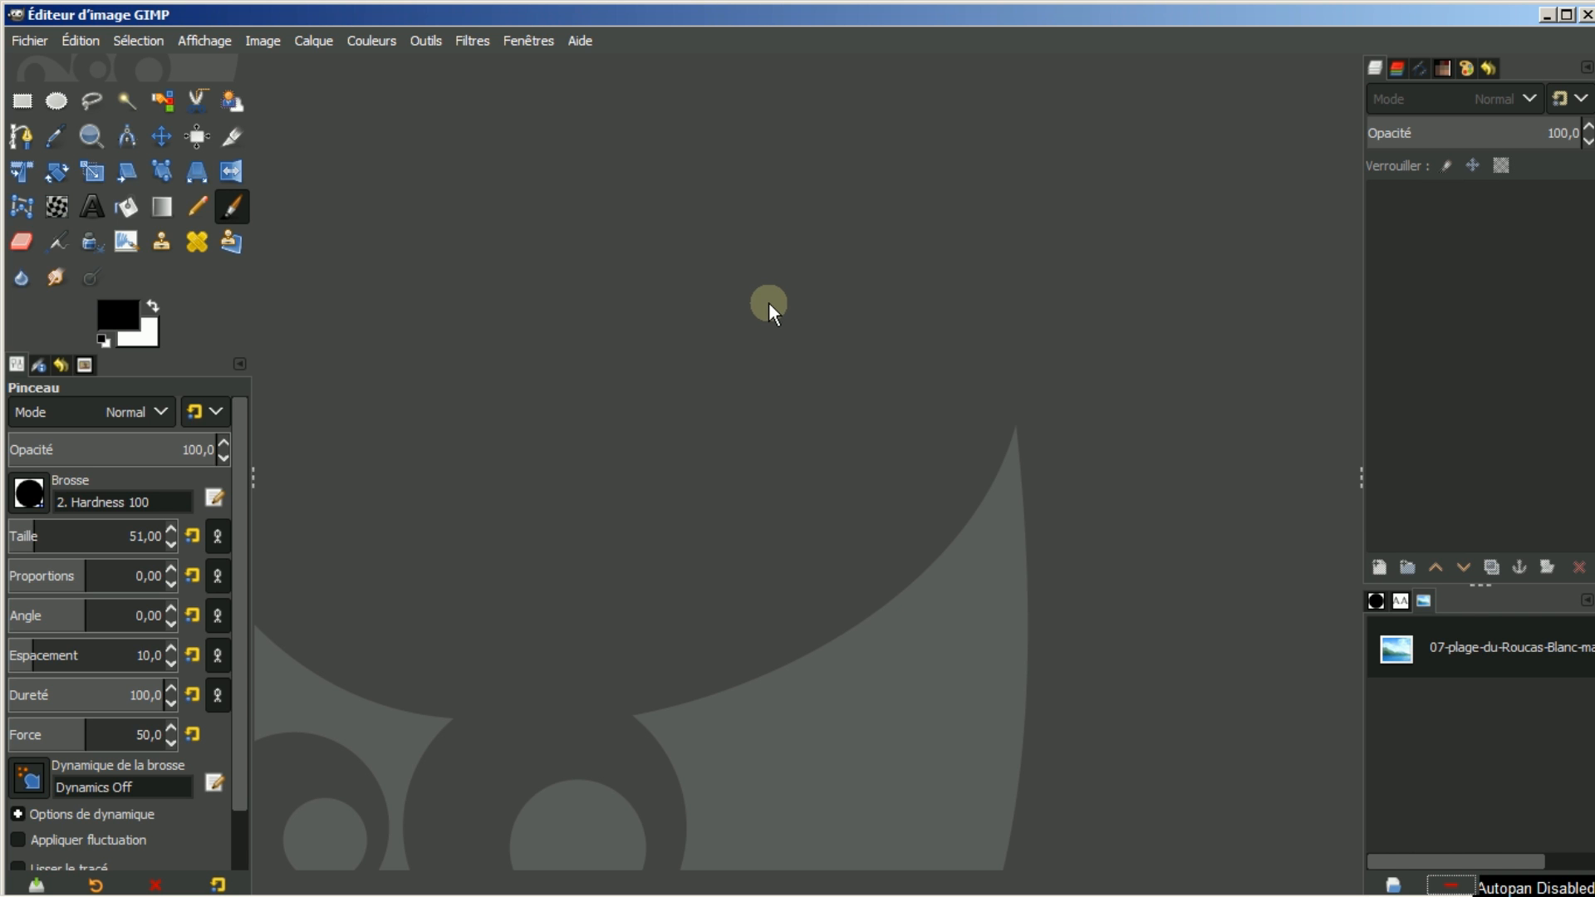
Switch to Chrome, download resynth_win_32_64.zip through the MediaFire link in the Resynthesizer forum thread, and dismiss the advertising pop-up.
mouse_move(332, 893)
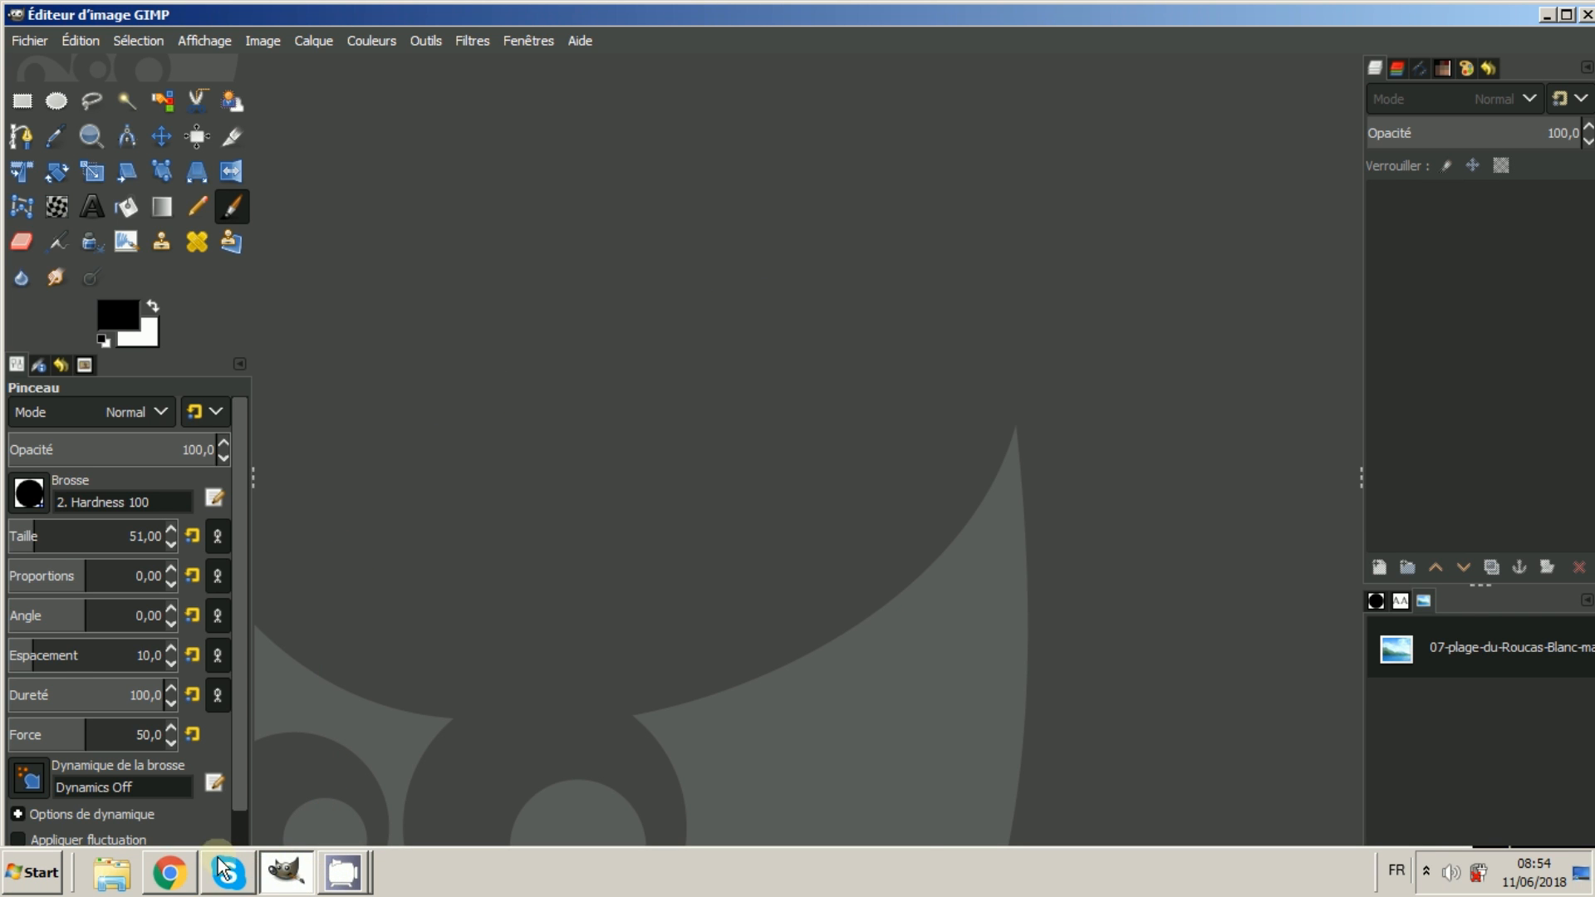
left_click(170, 872)
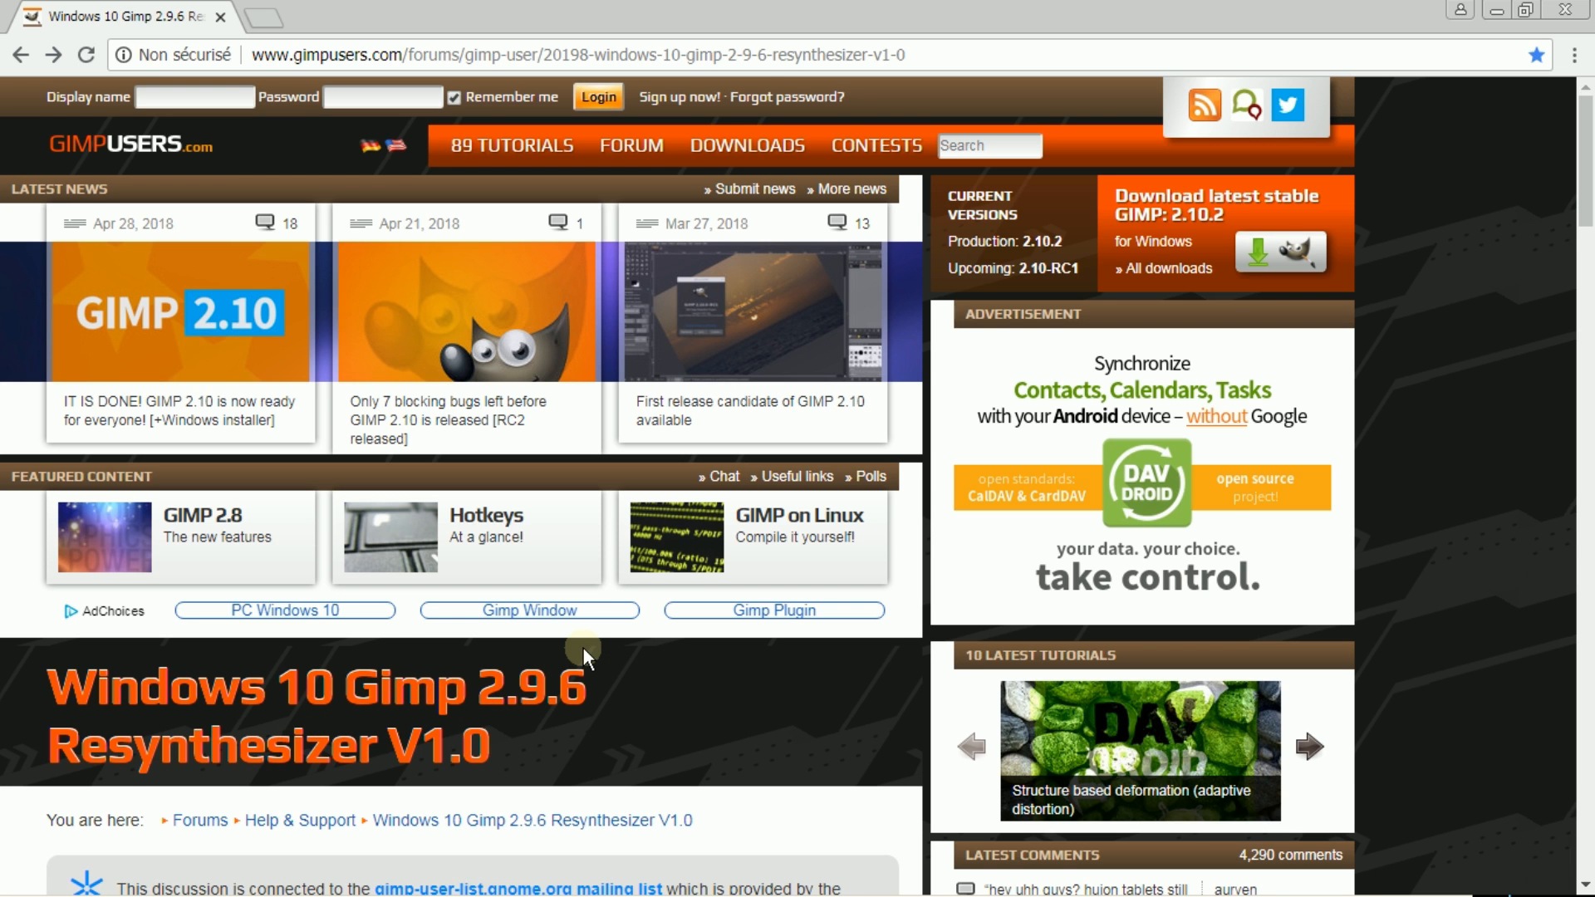
scroll(583, 648, "down", 8)
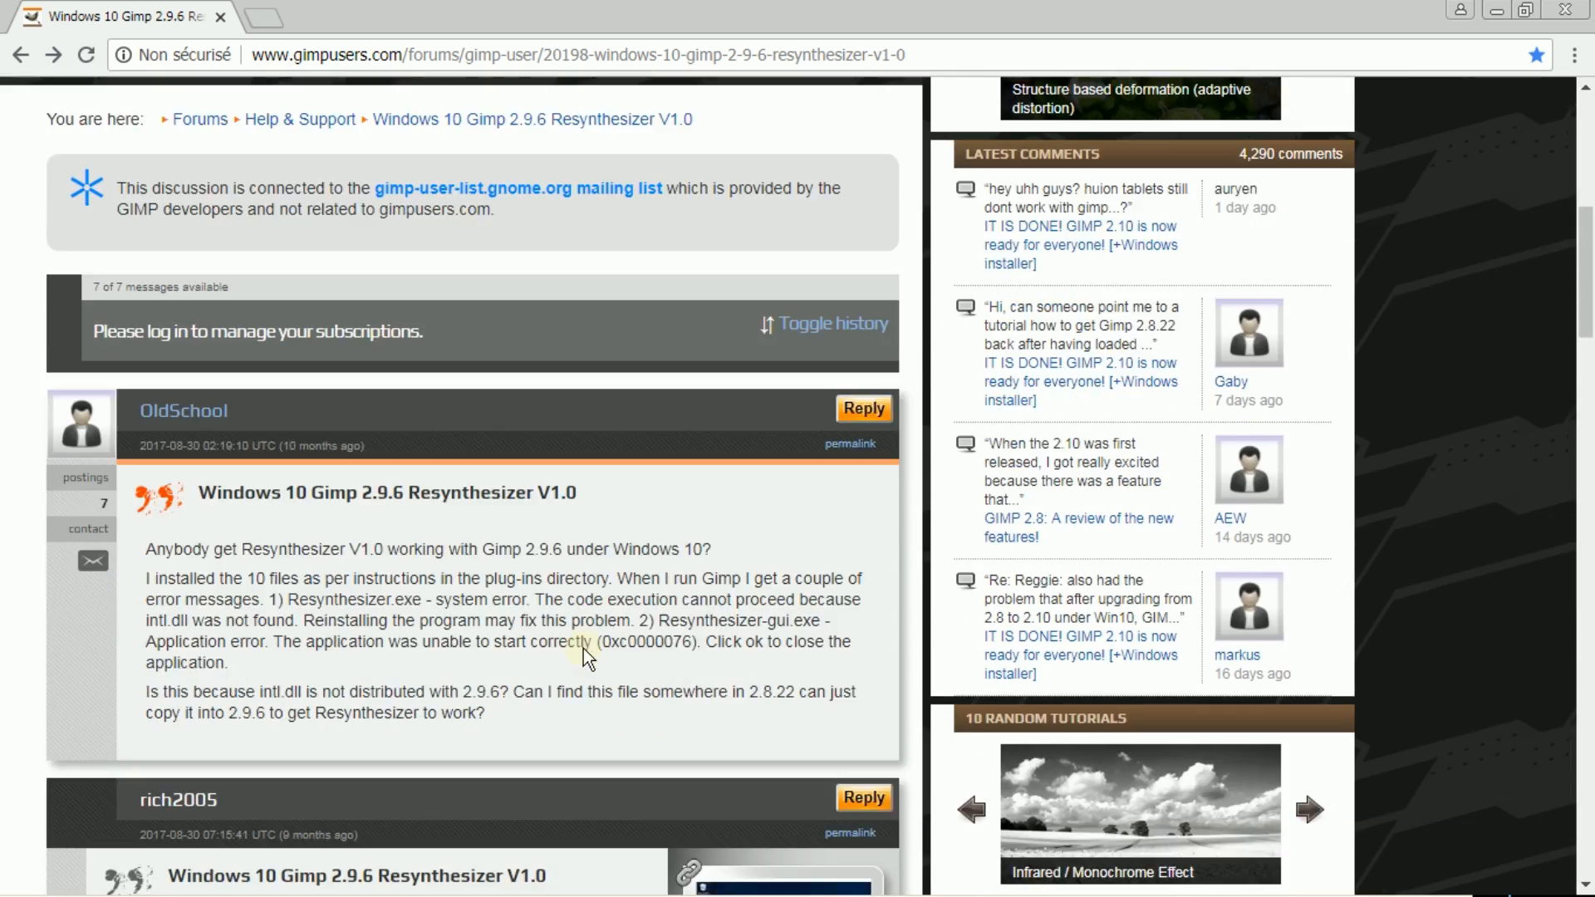
scroll(583, 650, "down", 7)
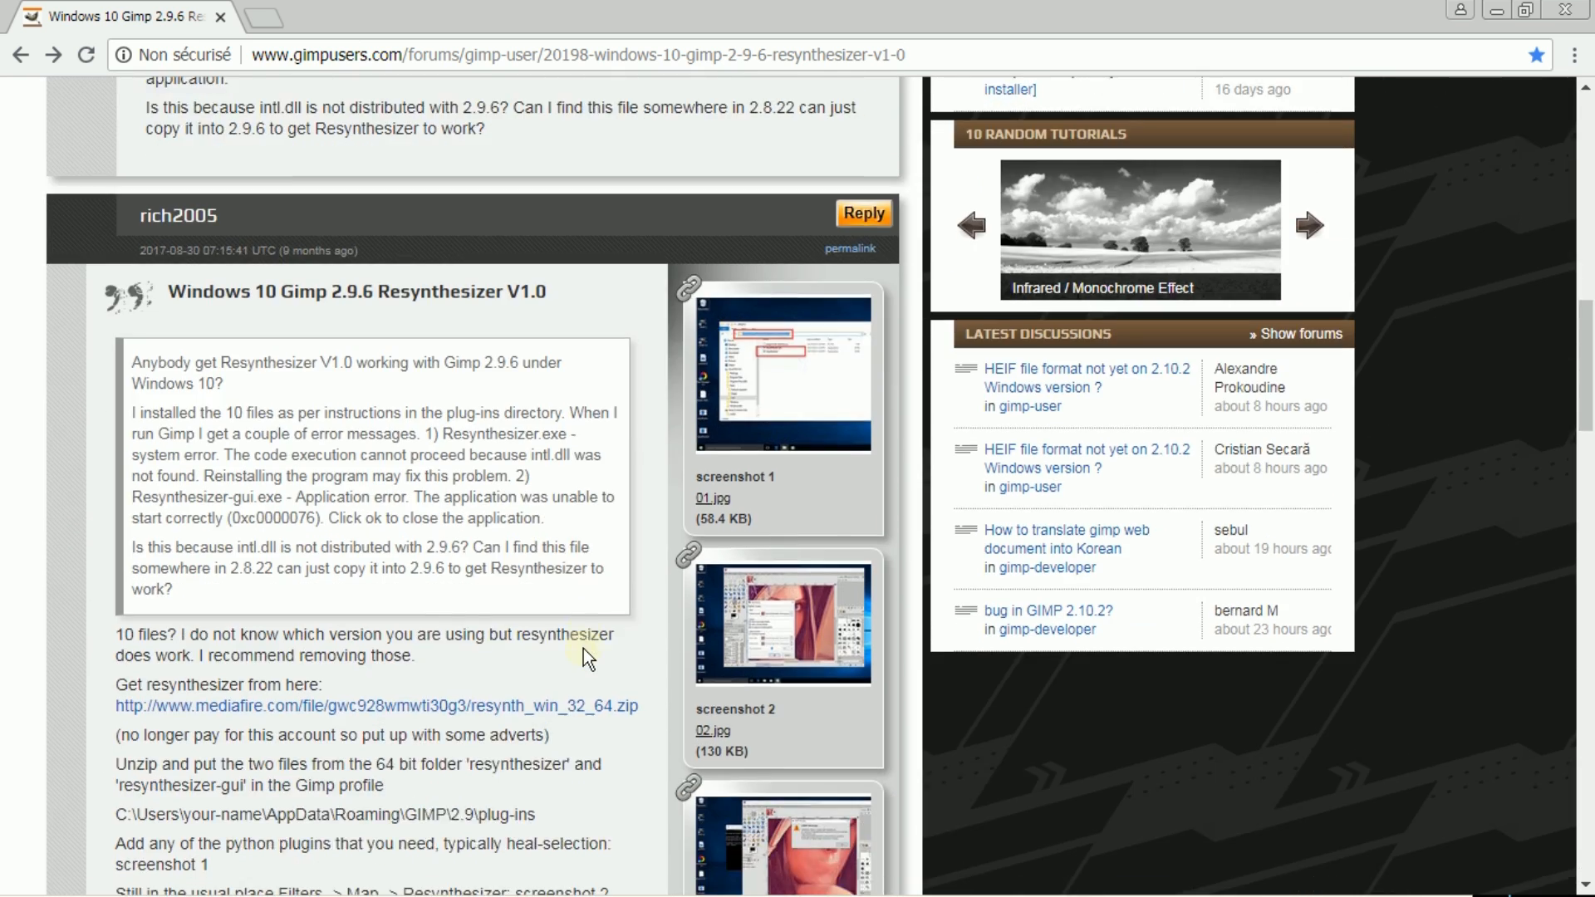
scroll(583, 650, "down", 1)
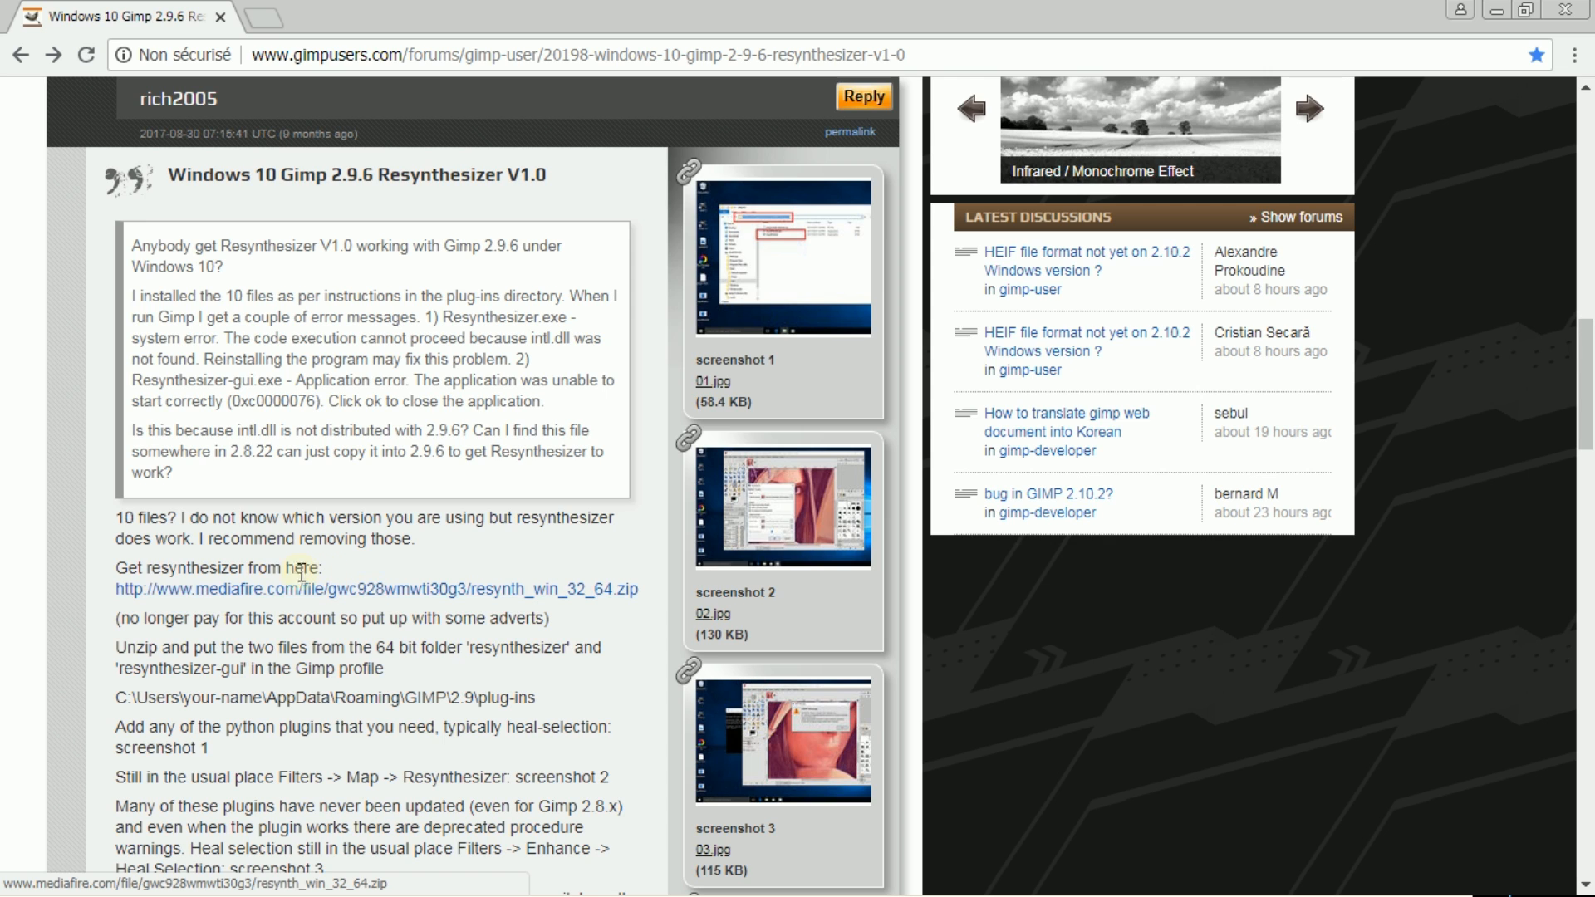
left_click(370, 591)
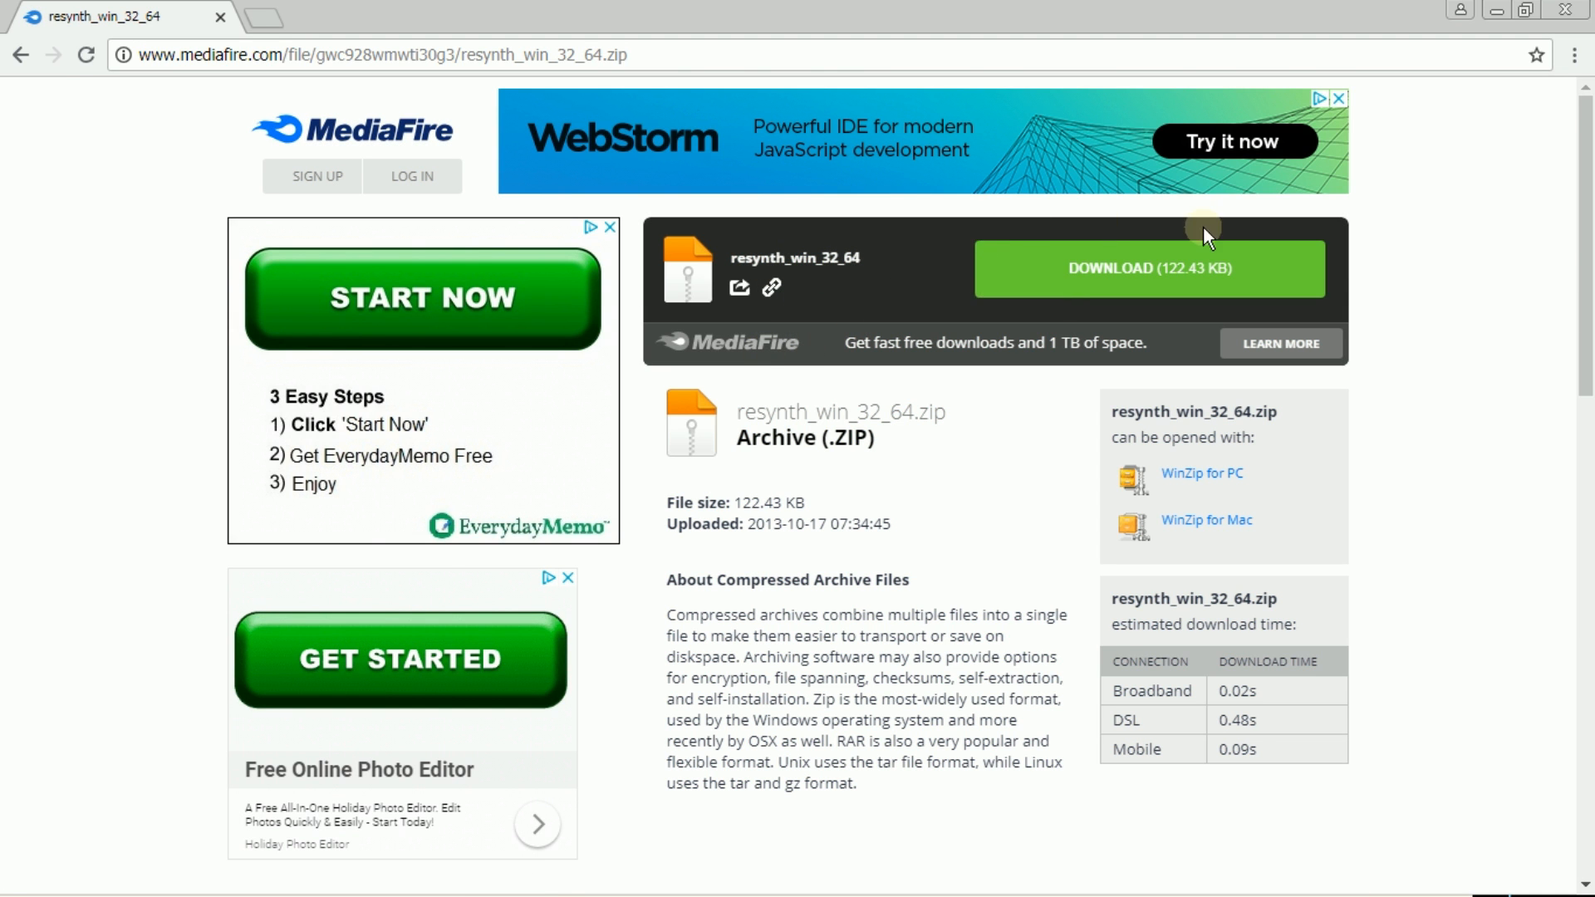
left_click(1150, 281)
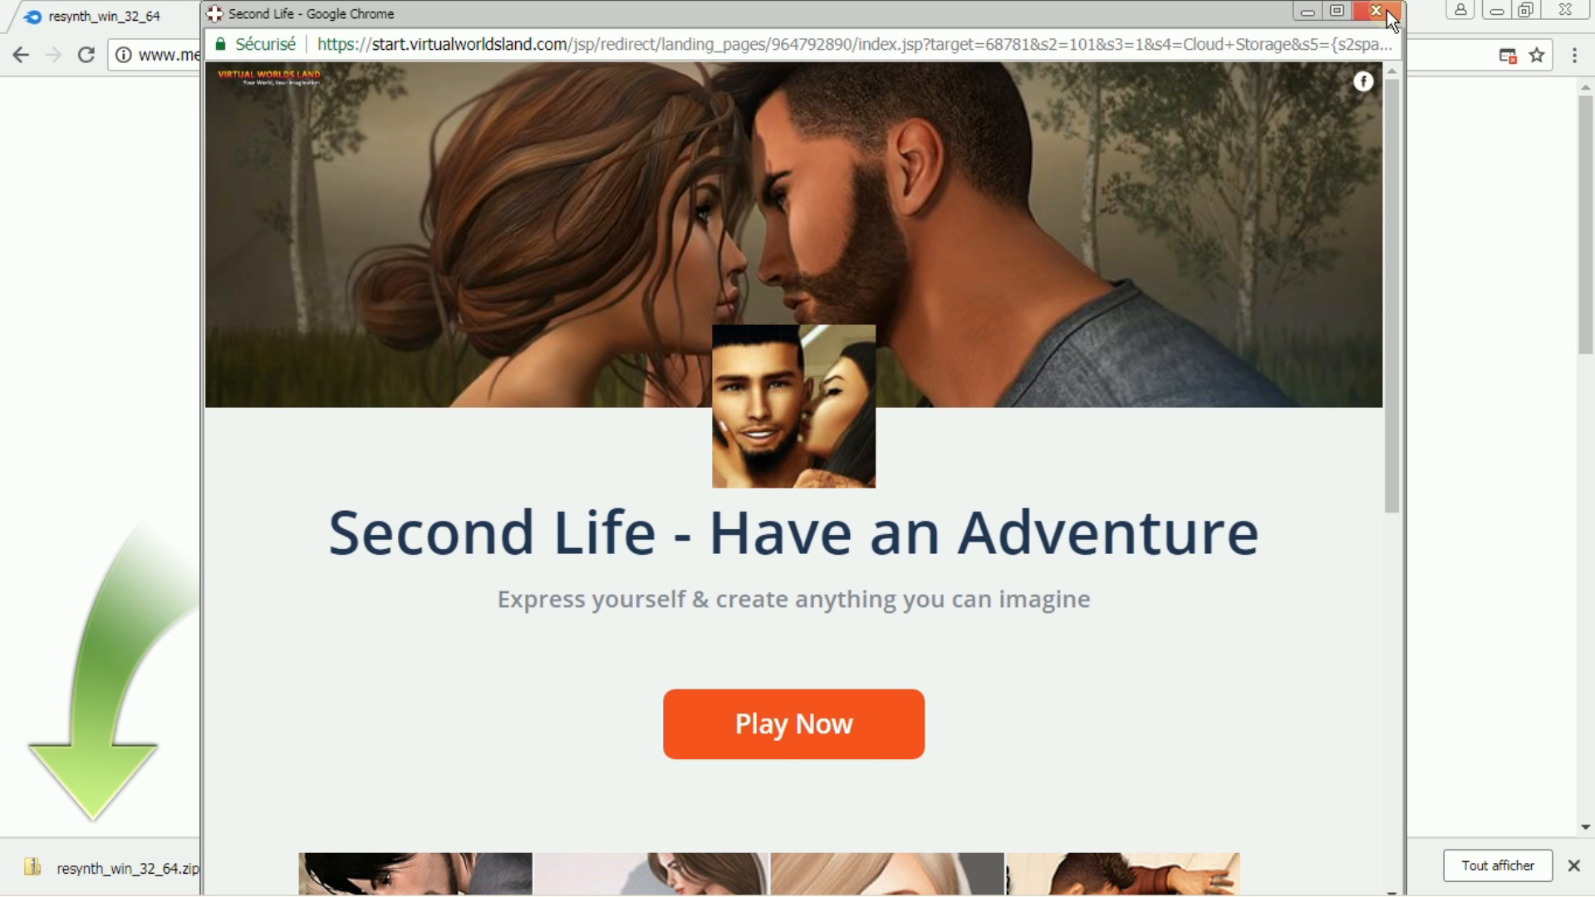
left_click(1379, 9)
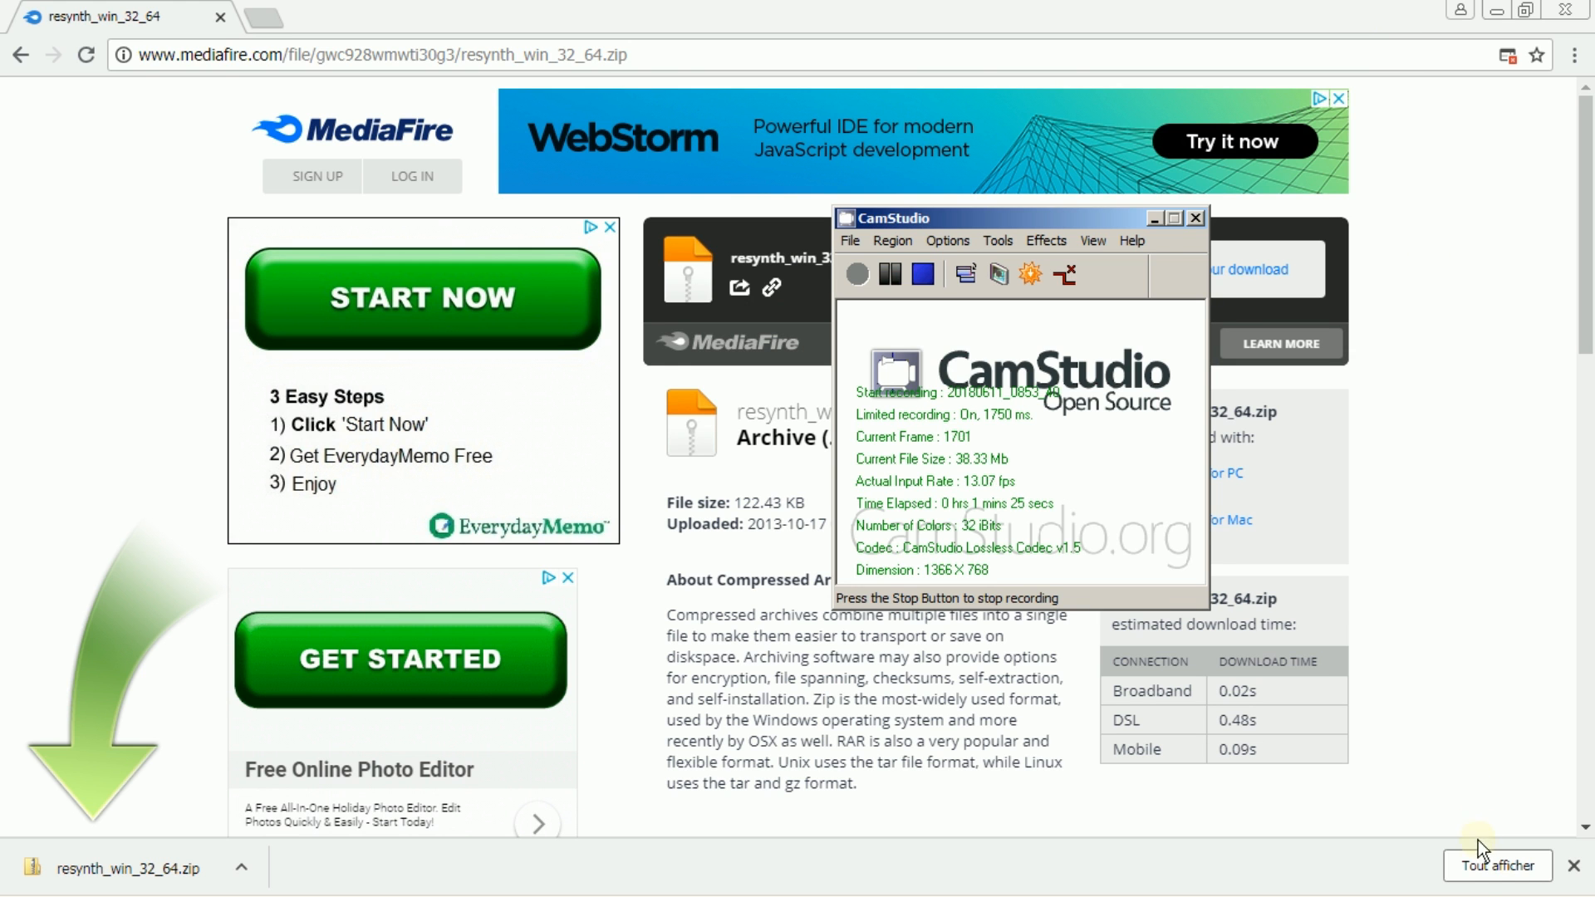
Show the downloaded resynth_win_32_64 archive in its folder and open it to display its contents.
left_click(1487, 863)
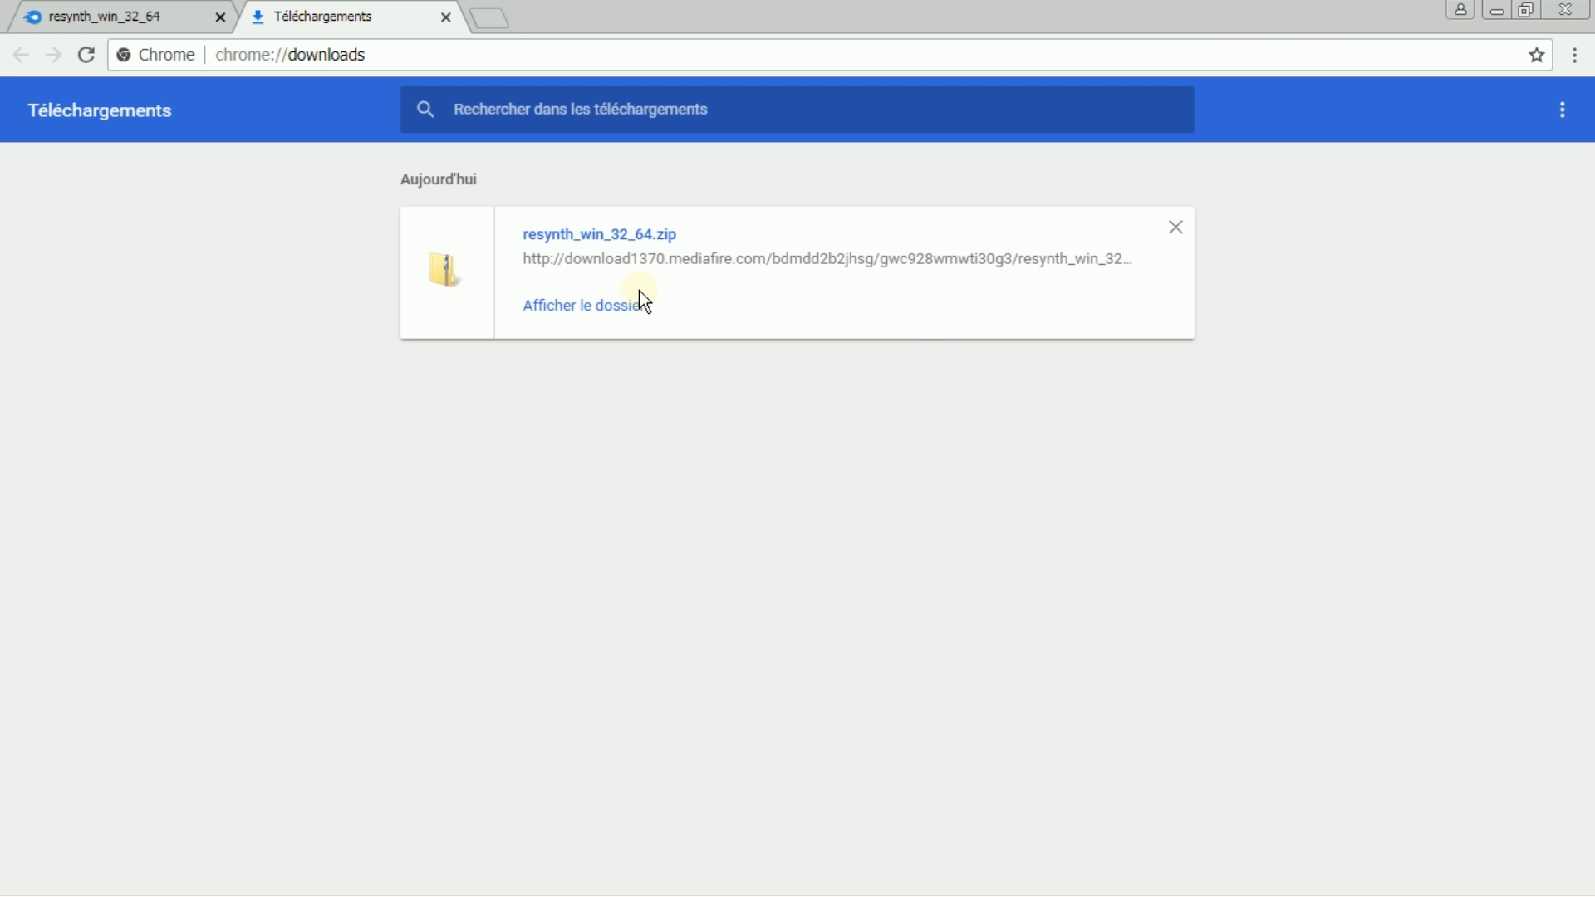
left_click(583, 316)
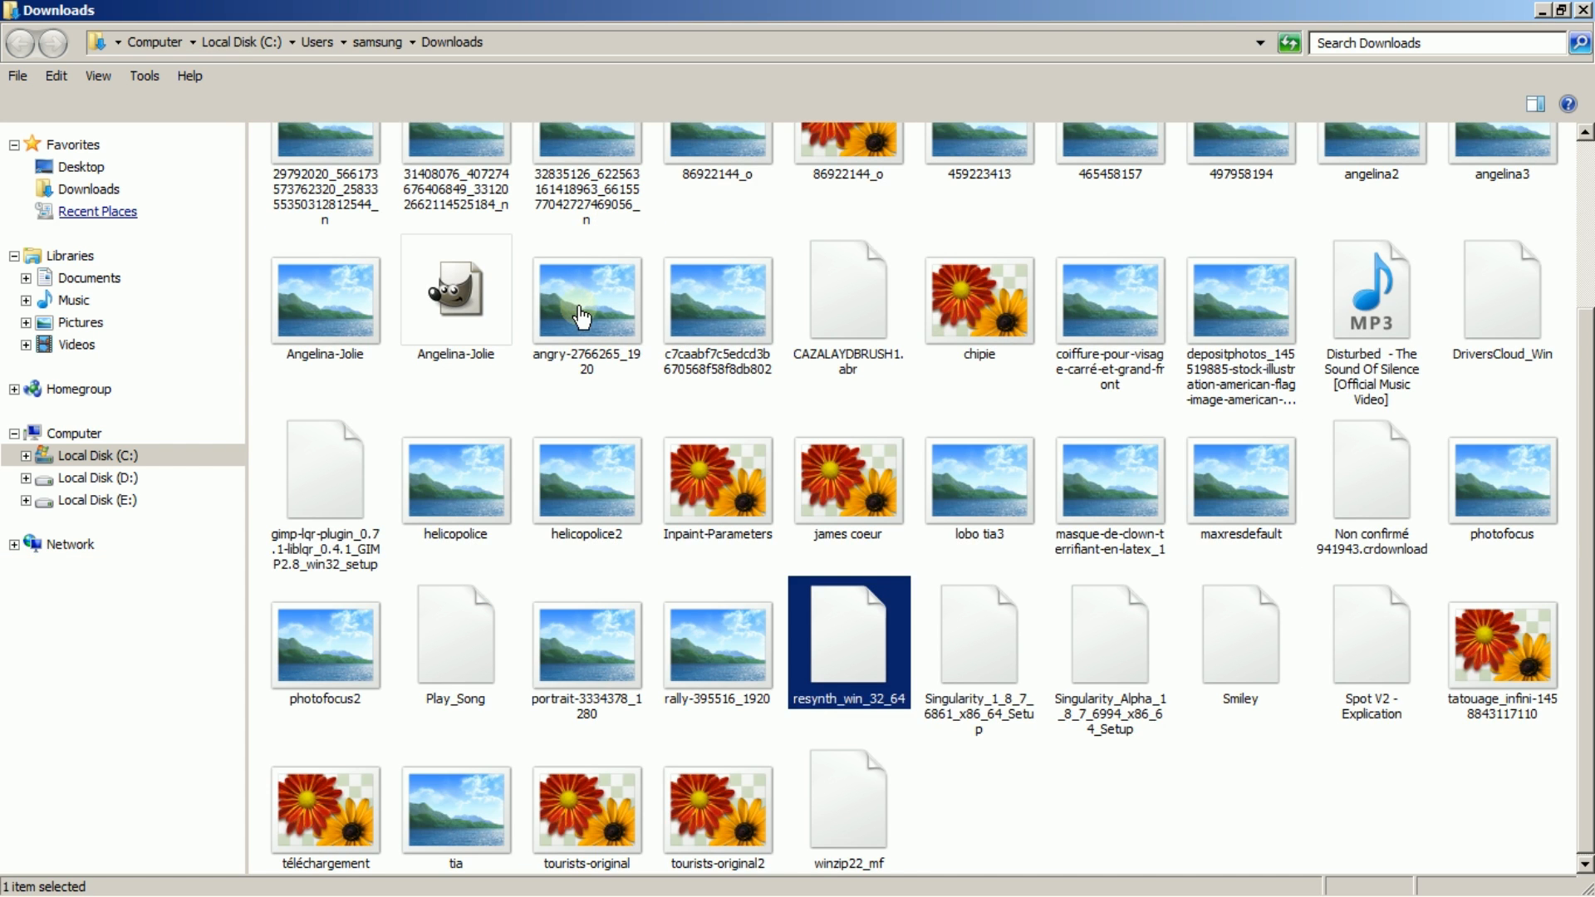
double_click(836, 630)
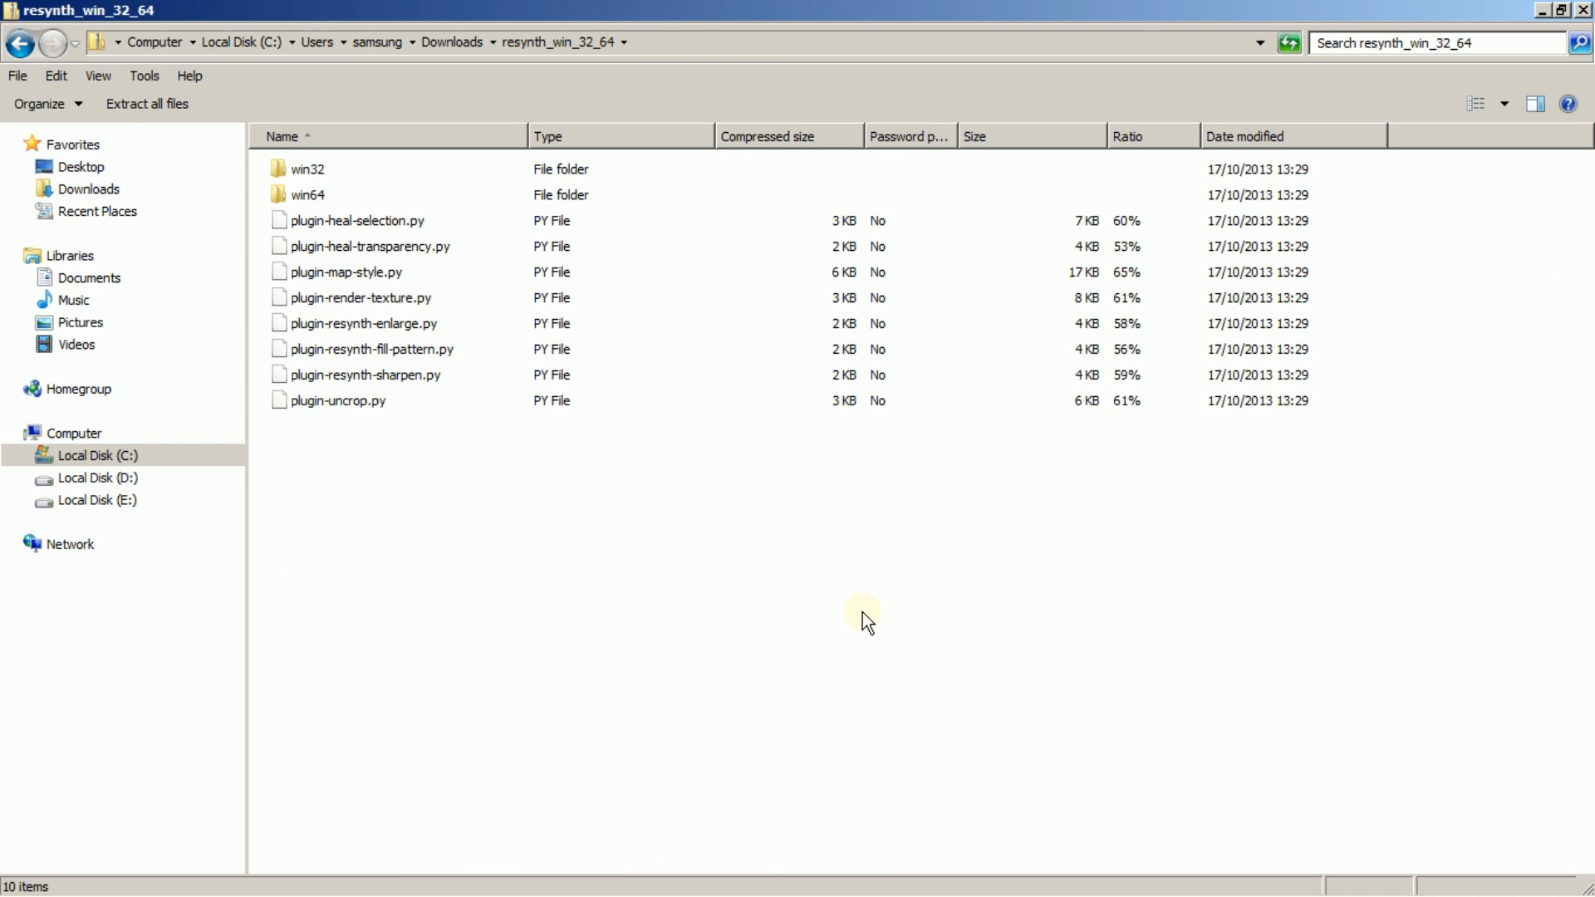
Restore the archive window to a smaller size, close Chrome, and move the archive window aside over GIMP.
left_click(1562, 11)
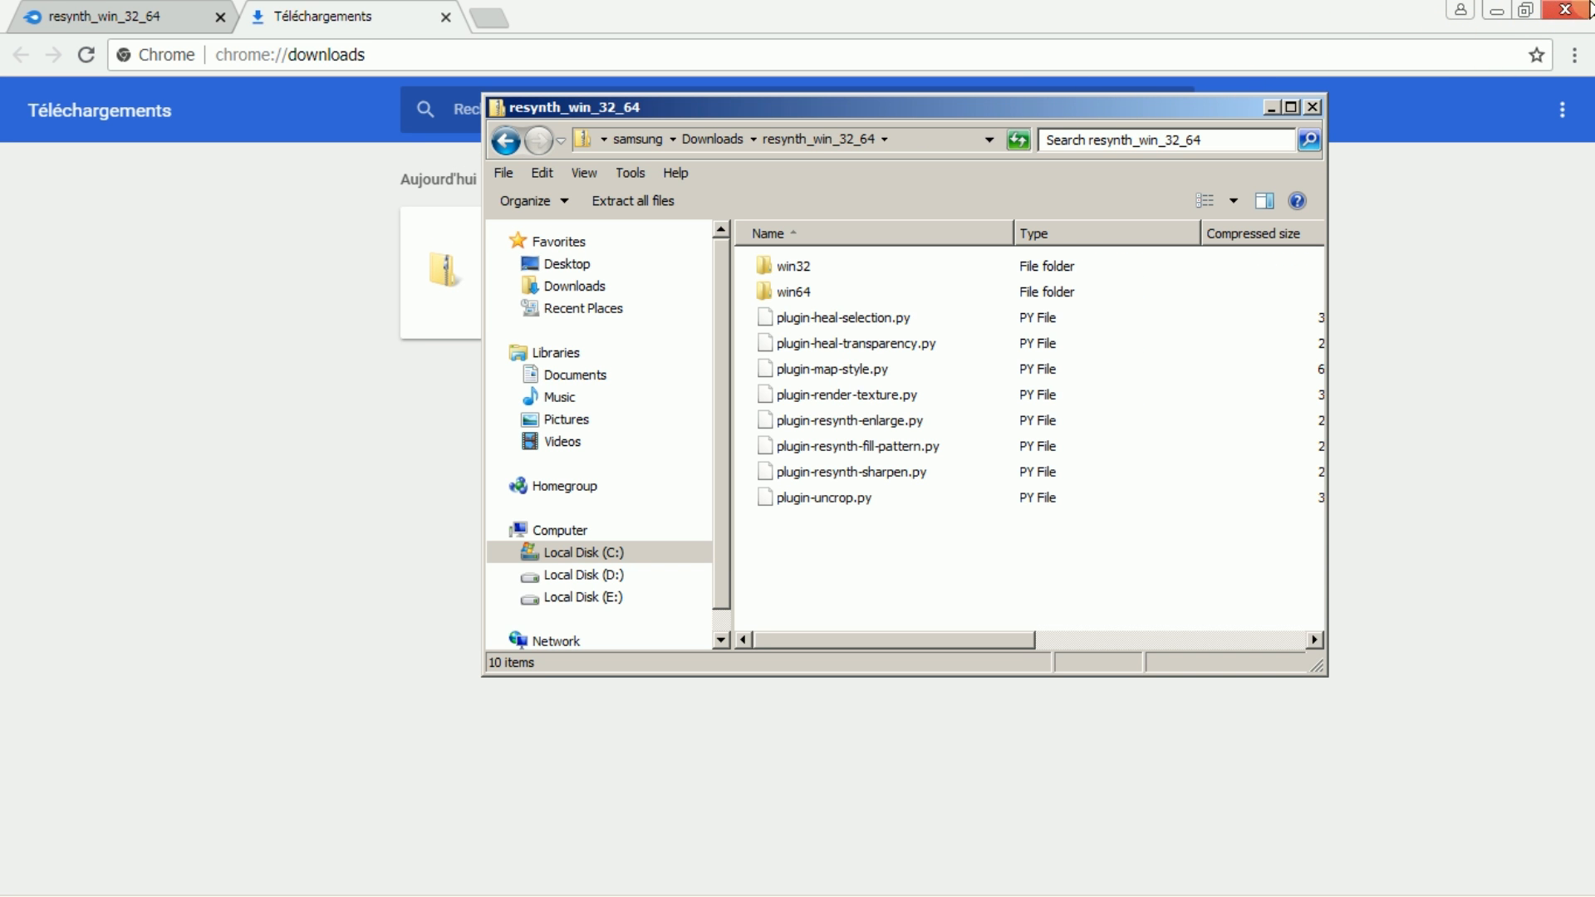
left_click(1566, 11)
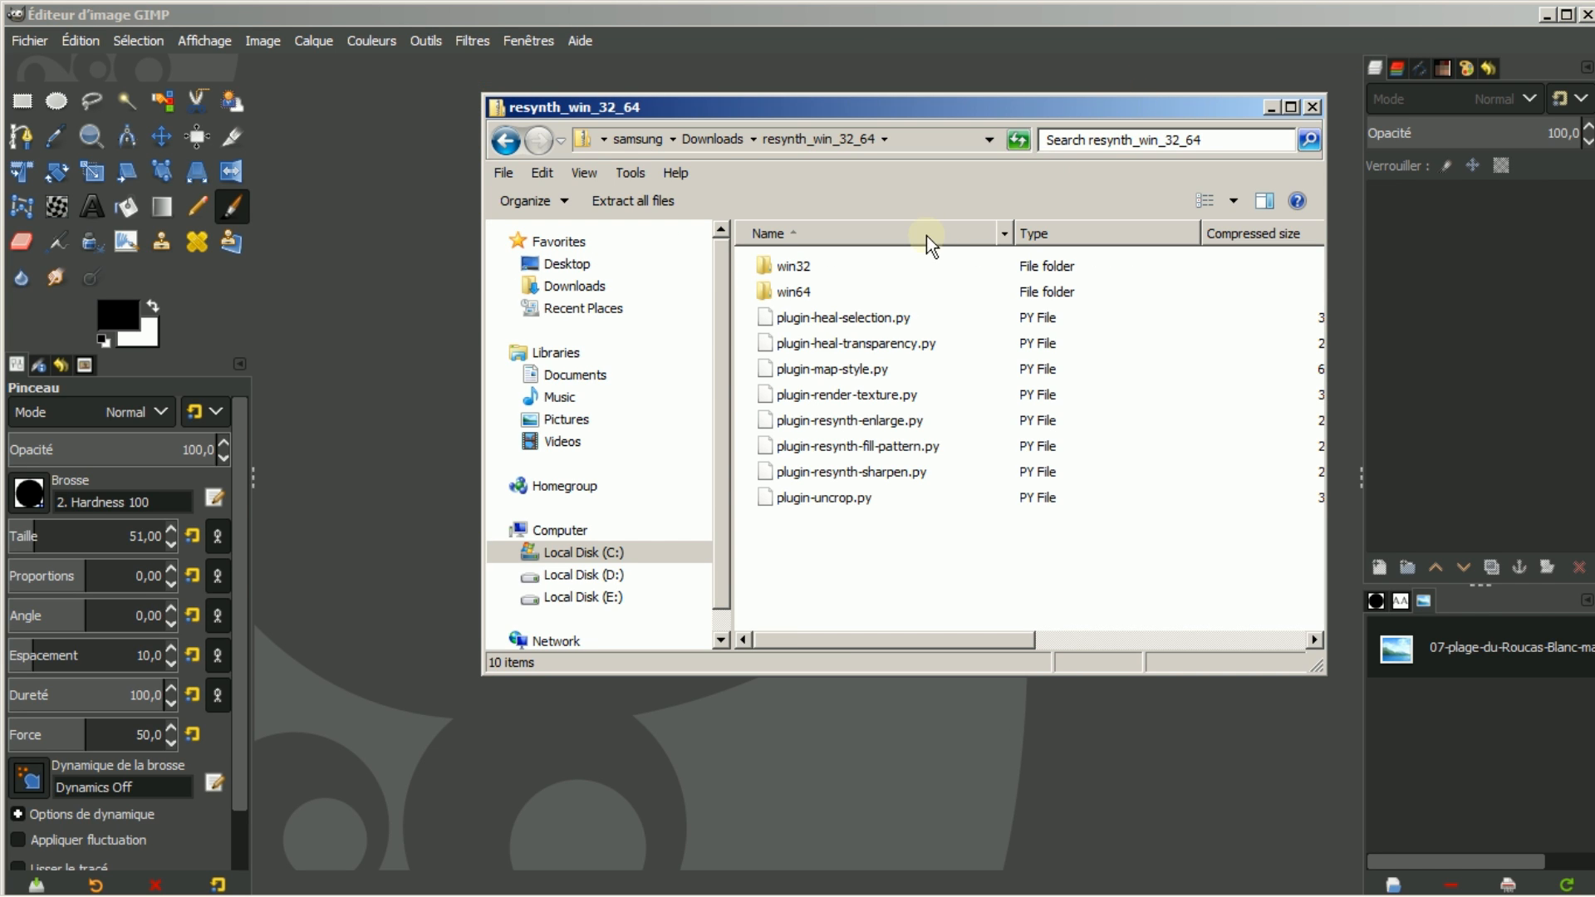
left_click_drag(1044, 108, 1181, 159)
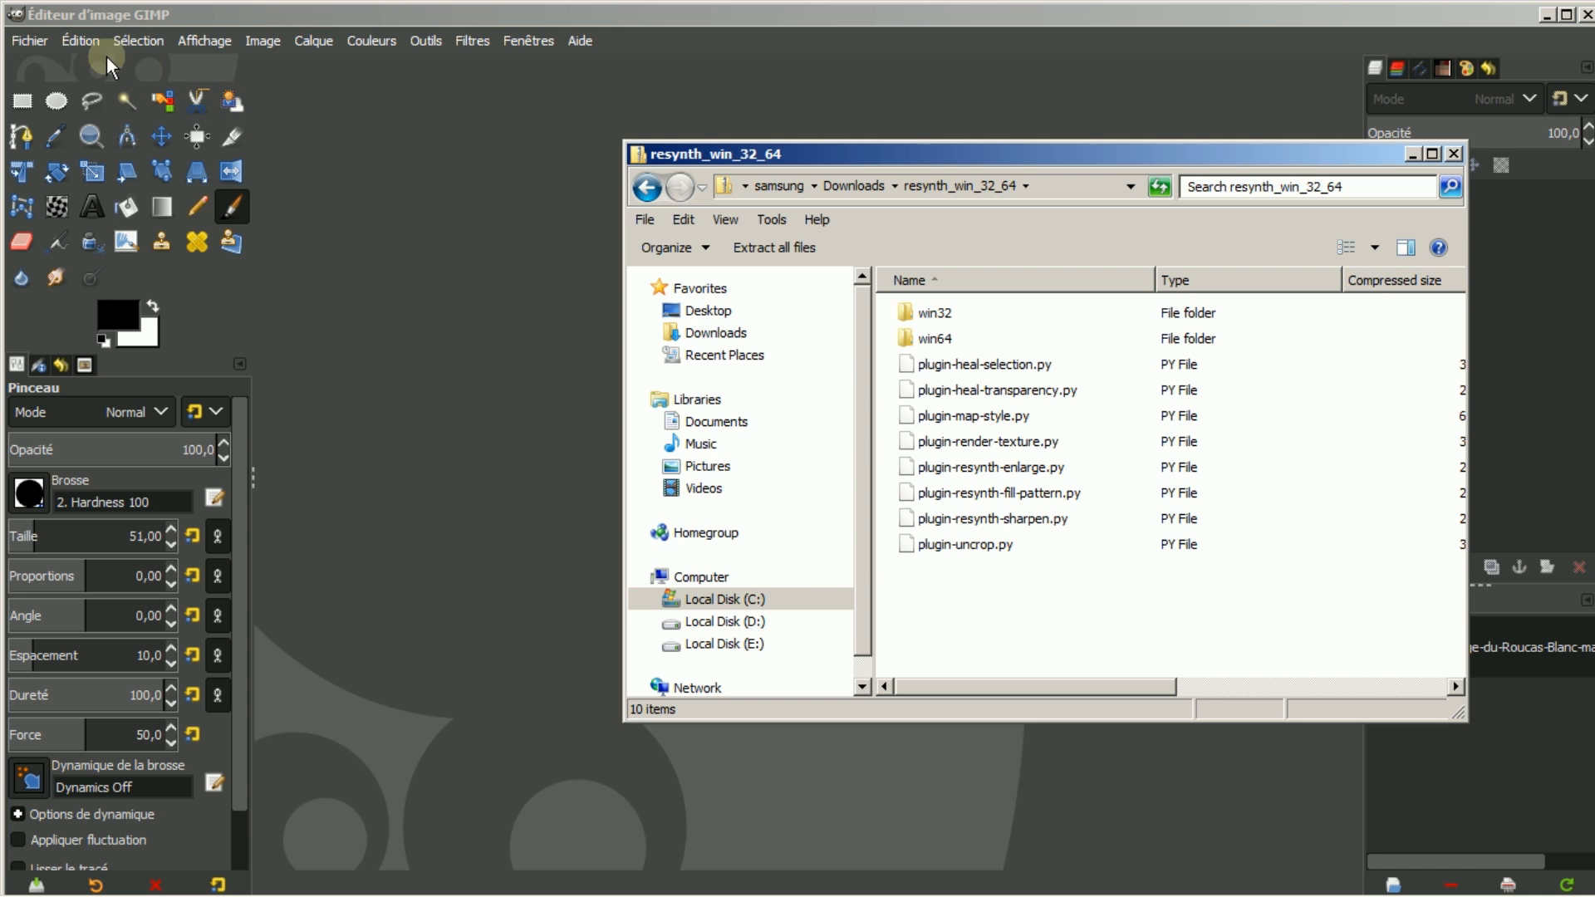
Open GIMP's Préférences, expand Dossiers and show the Greffons folder settings.
left_click(80, 43)
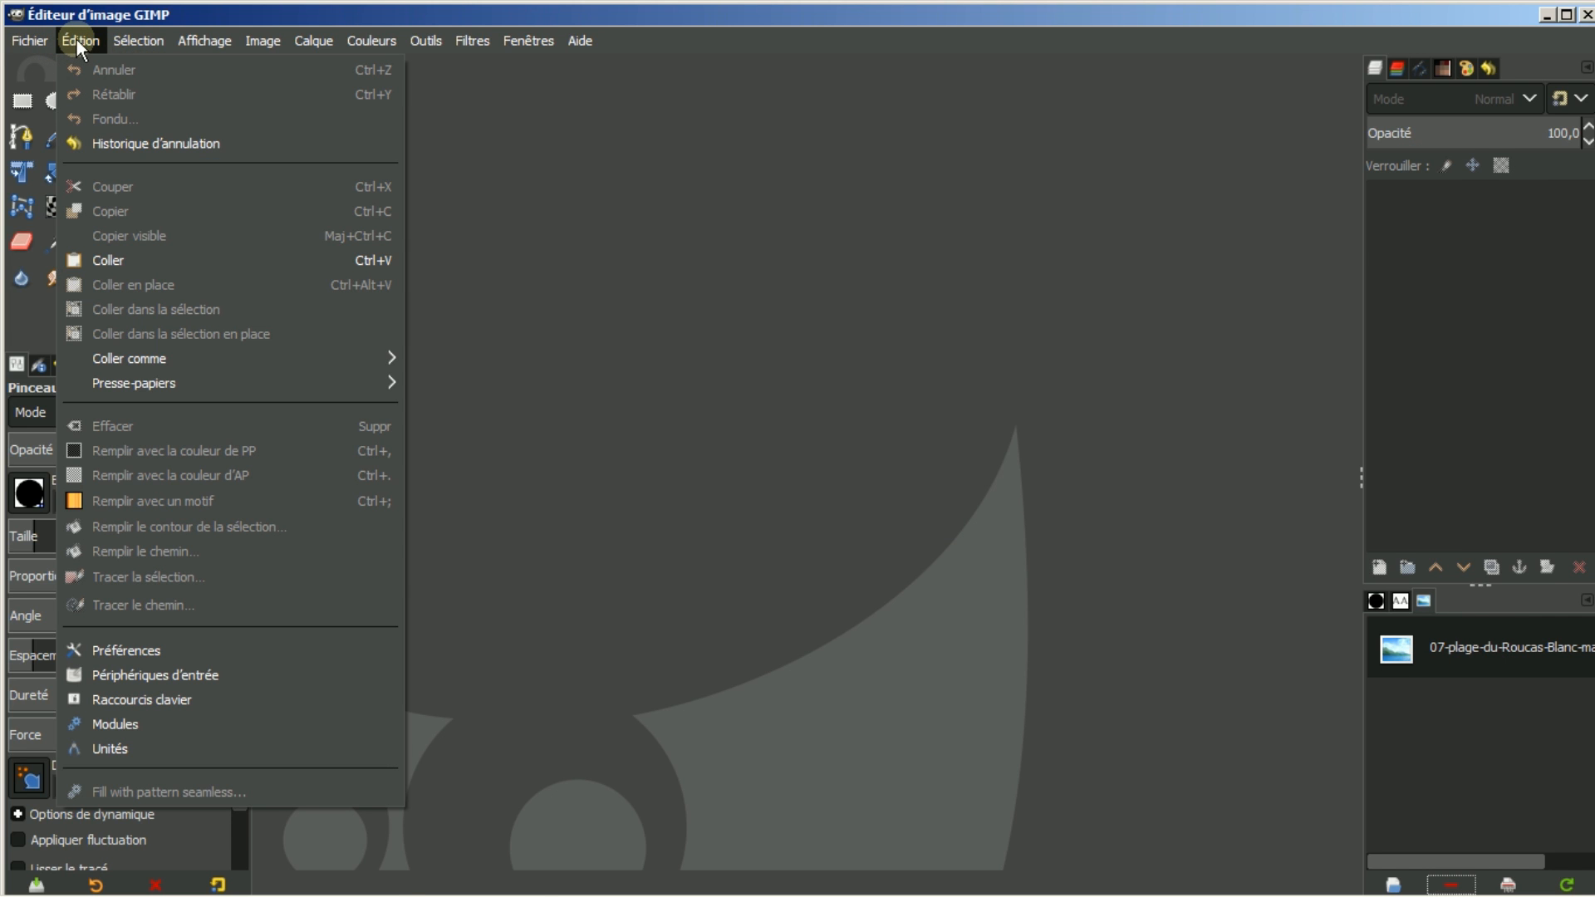
left_click(102, 648)
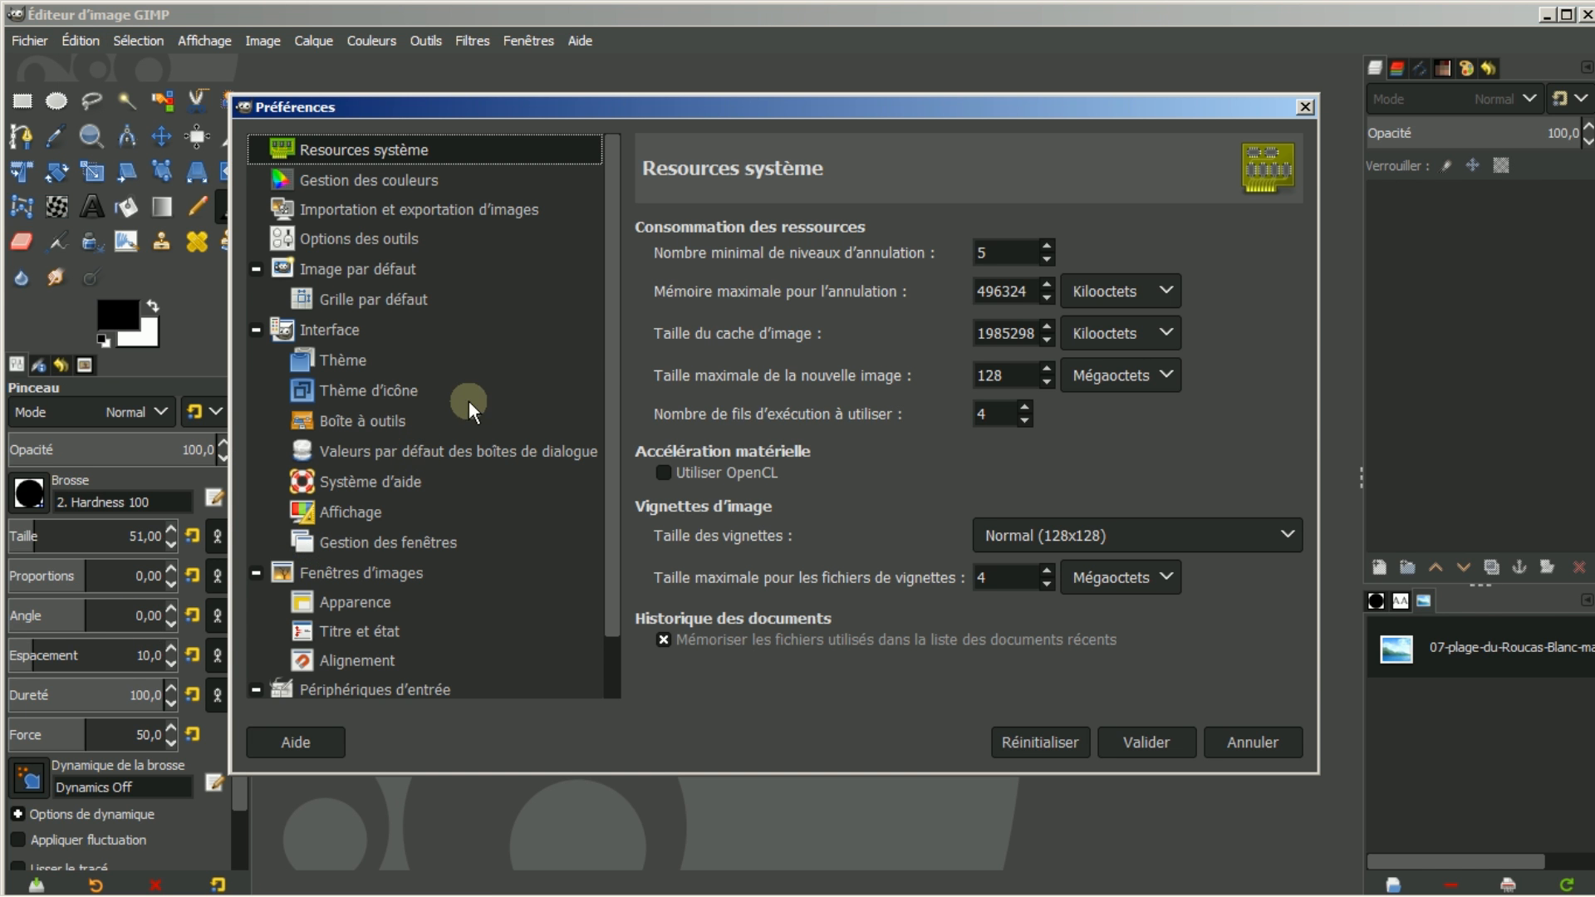
left_click_drag(610, 342, 610, 526)
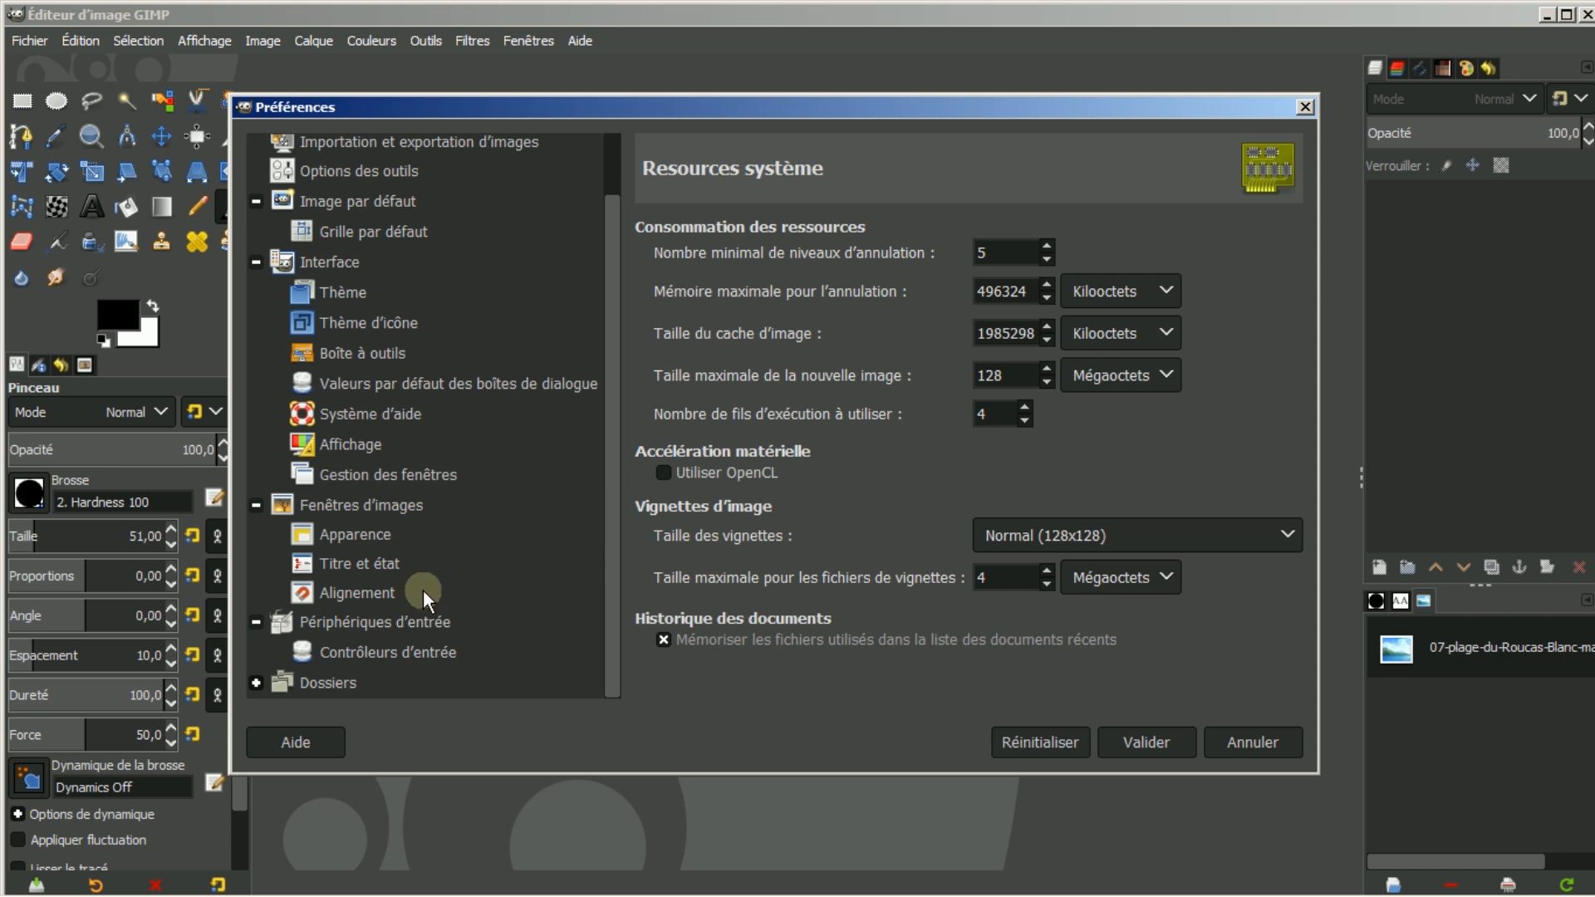
left_click(257, 683)
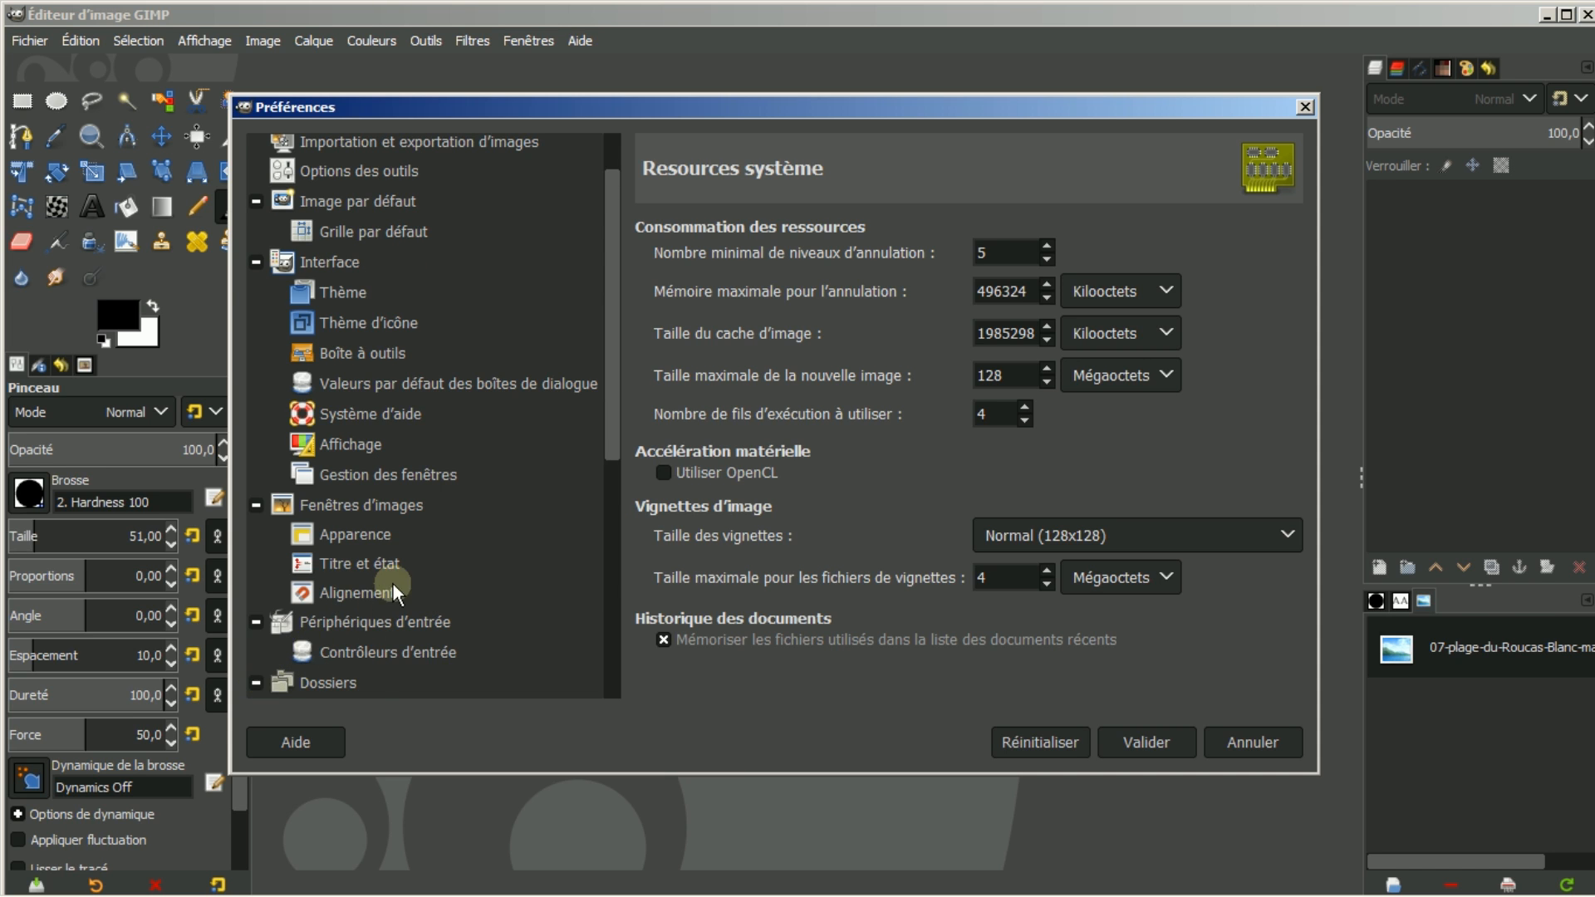
scroll(407, 579, "down", 5)
scroll(416, 576, "down", 2)
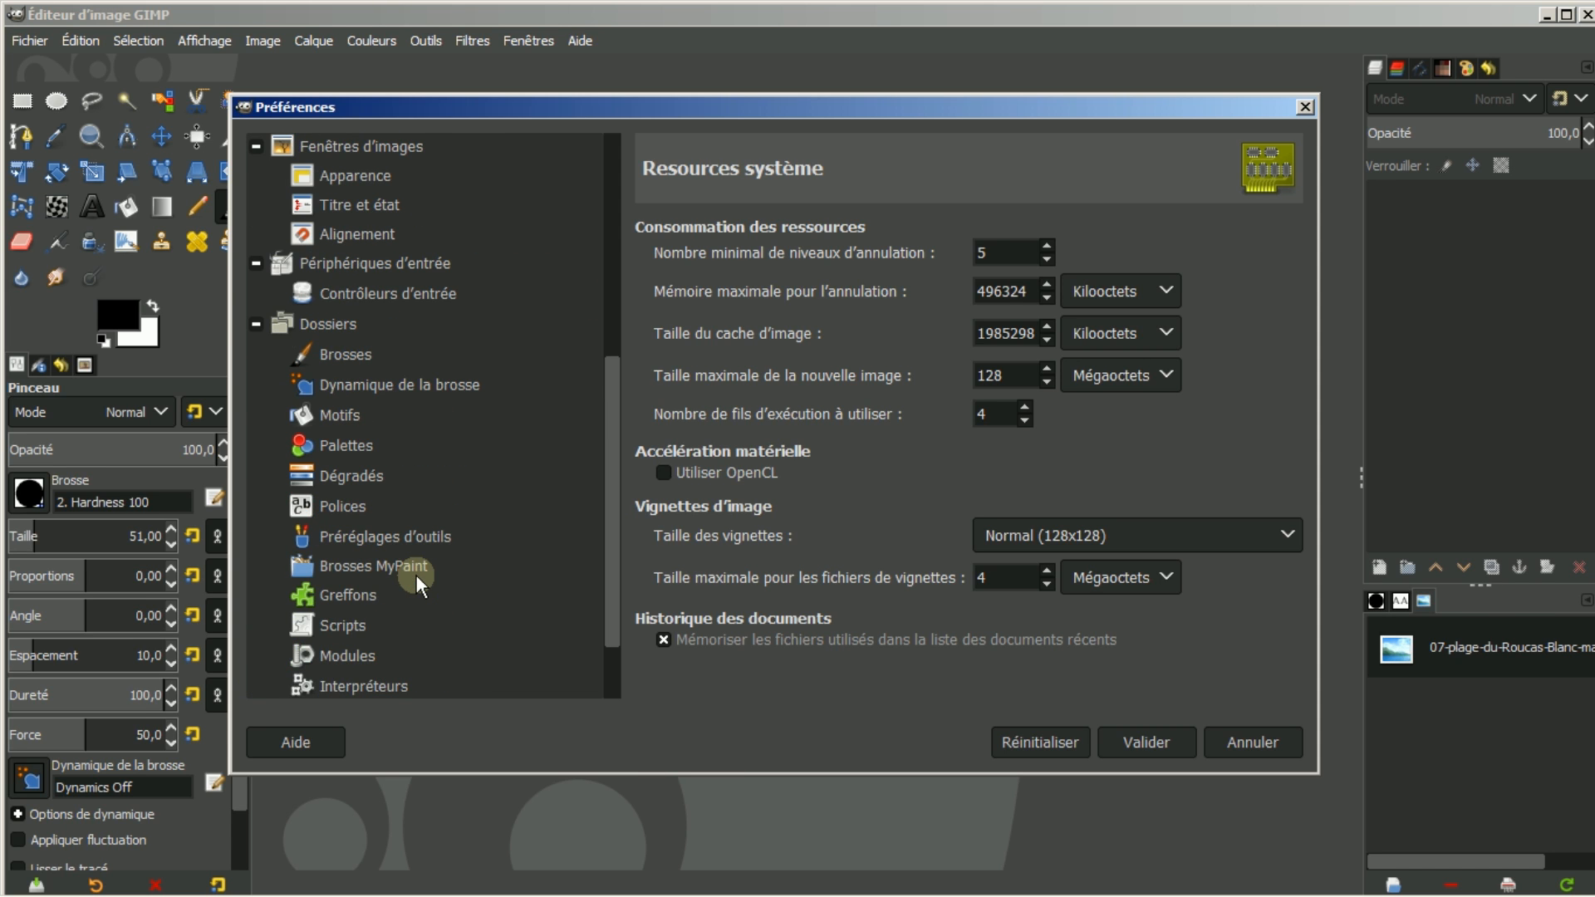
left_click(349, 596)
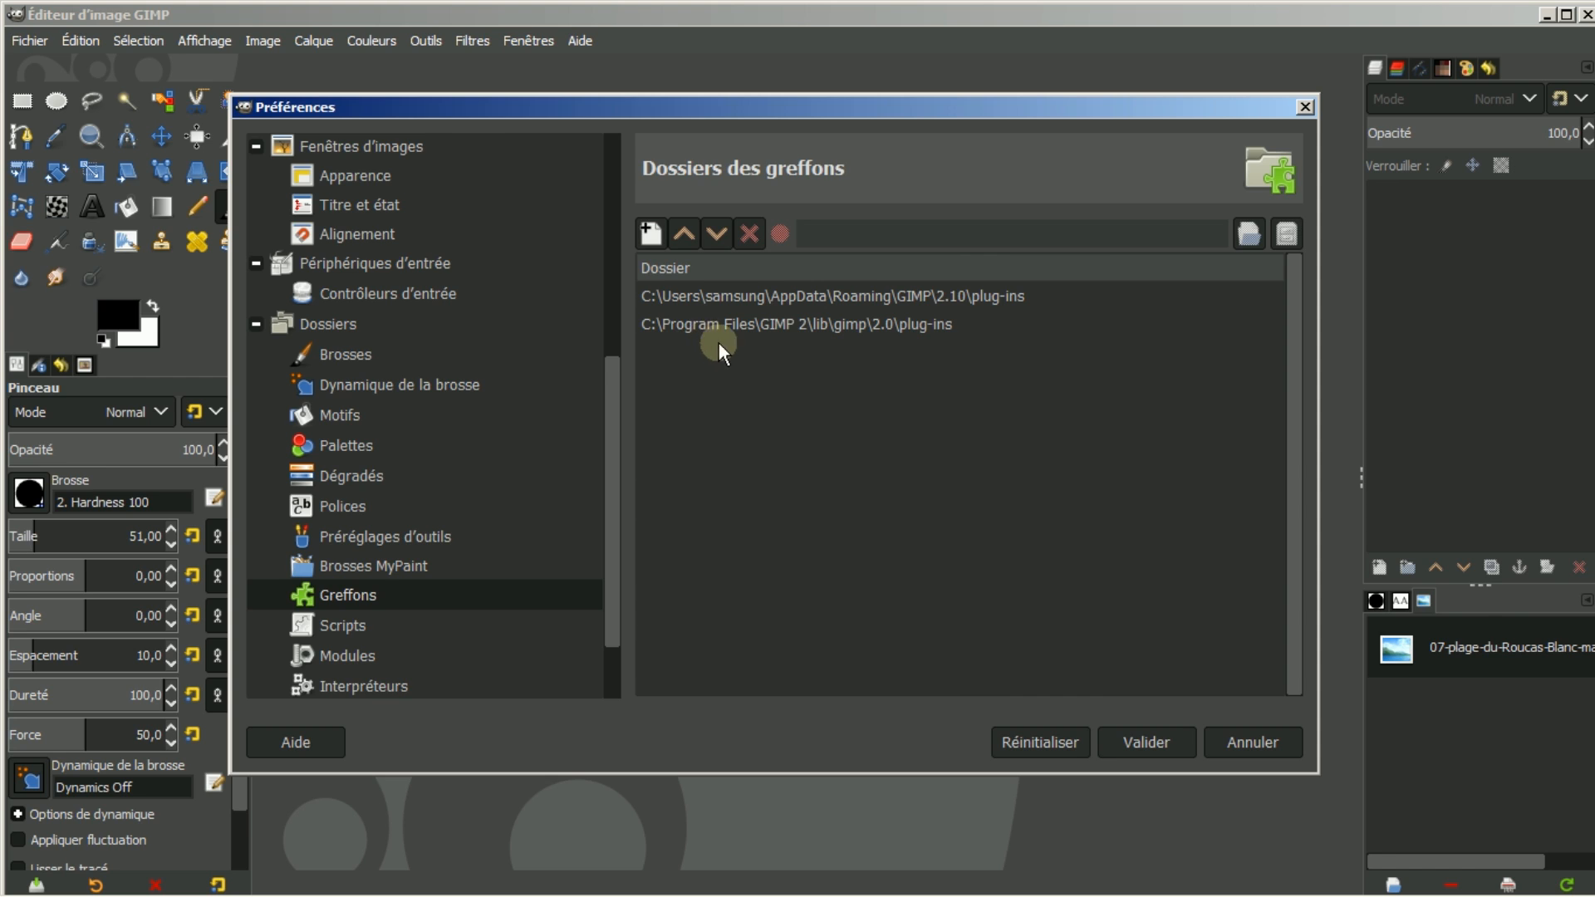
Copy the path of the user's AppData GIMP\2.10\plug-ins folder, then close the preferences without changes.
left_click(768, 301)
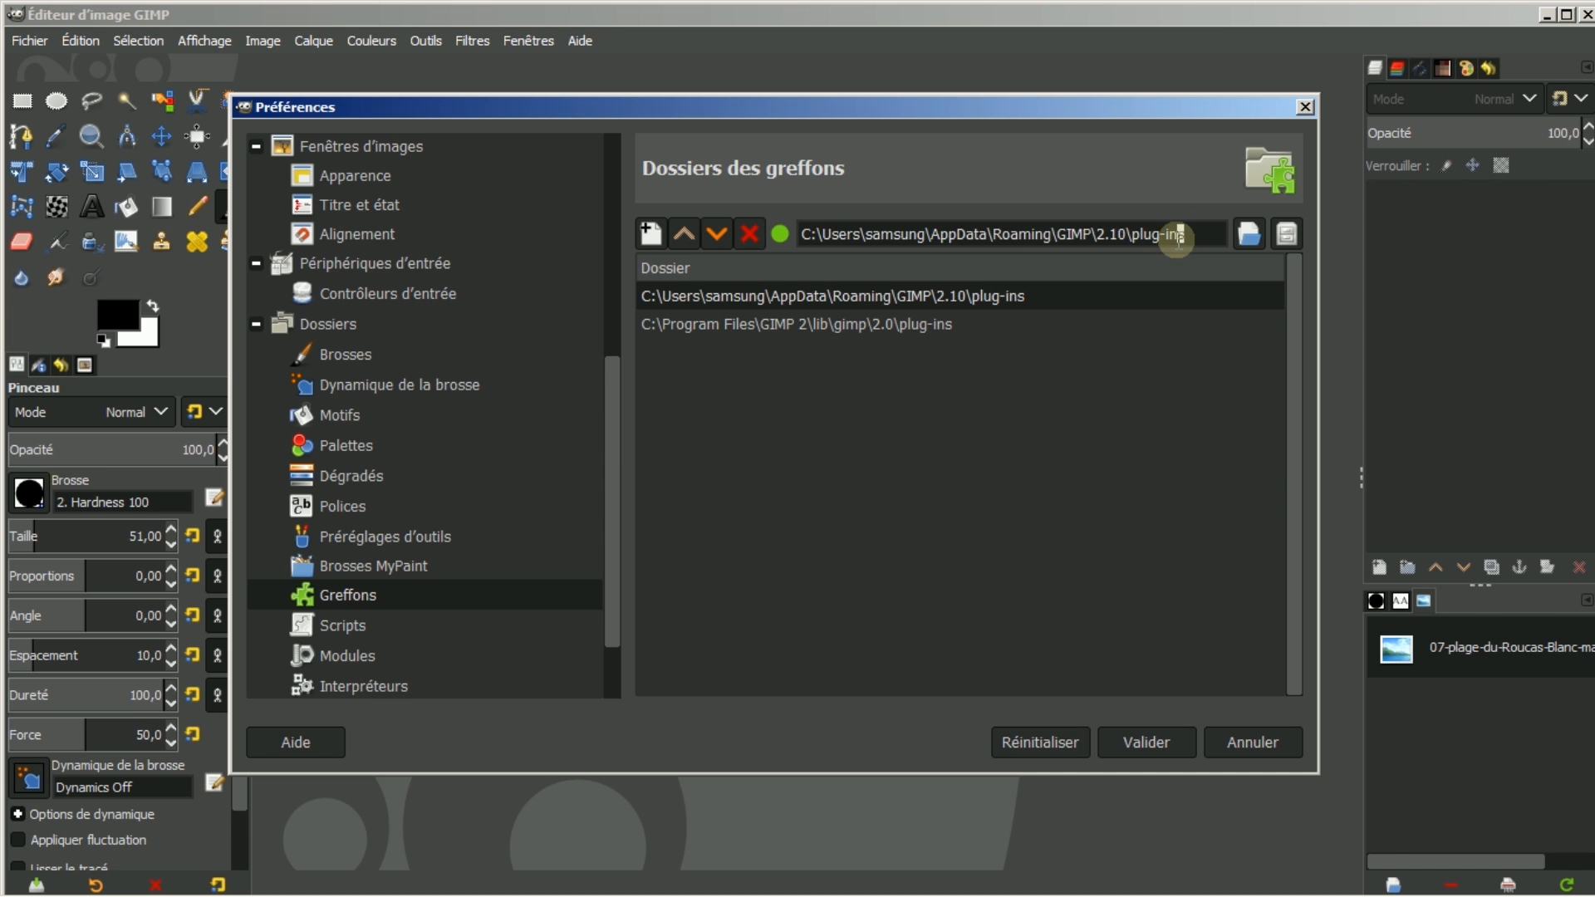
left_click_drag(1186, 234, 790, 234)
key("ctrl+c")
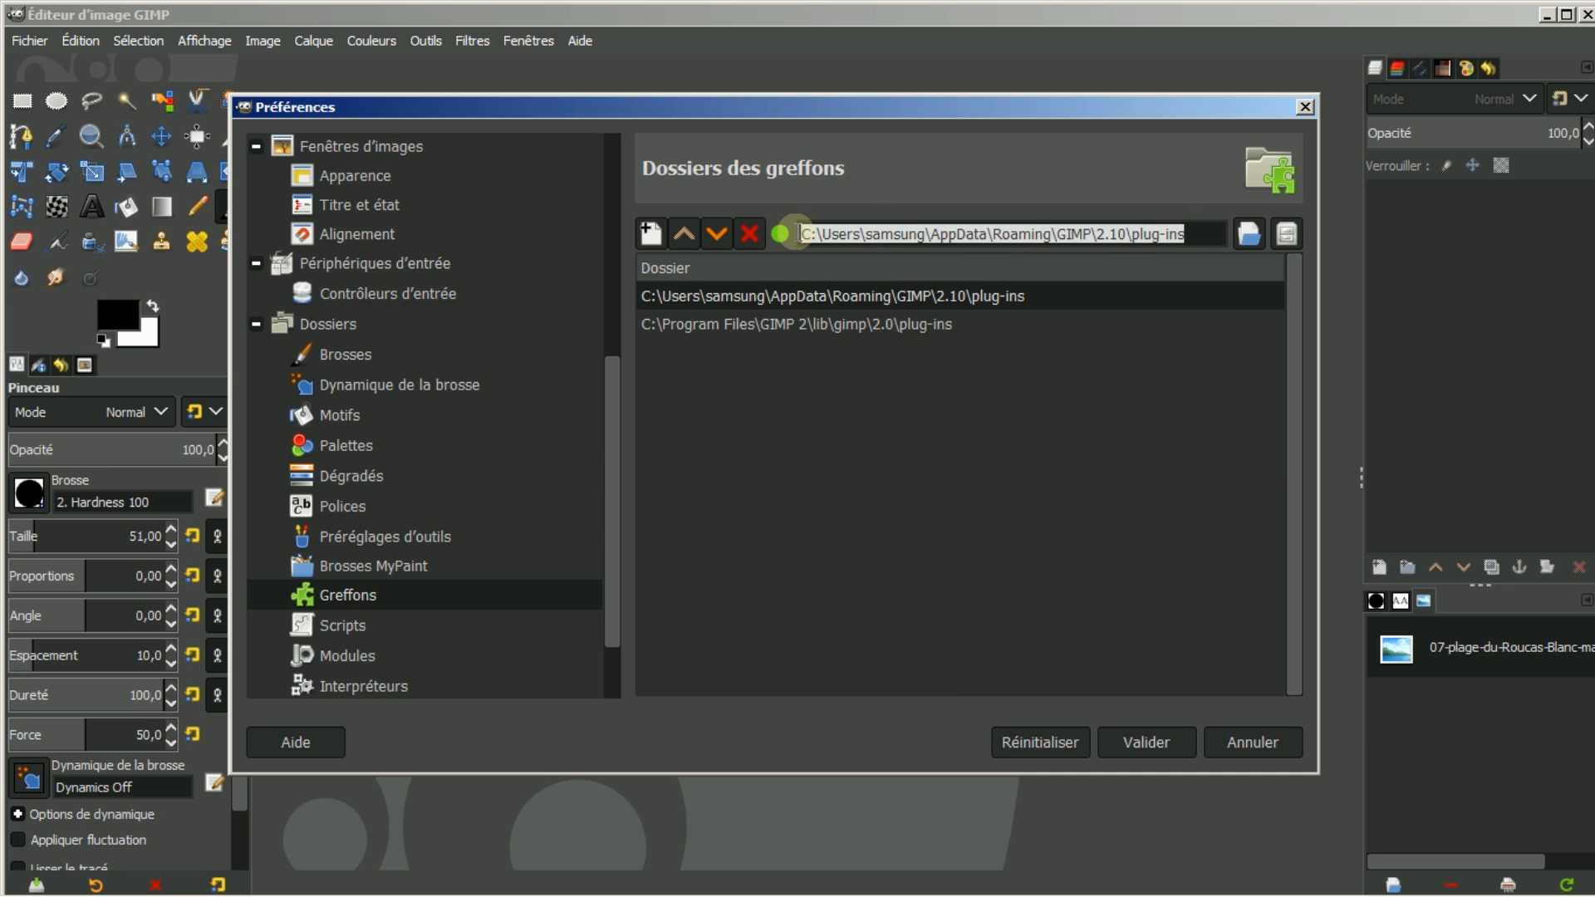
right_click(877, 235)
left_click(910, 270)
left_click(1231, 739)
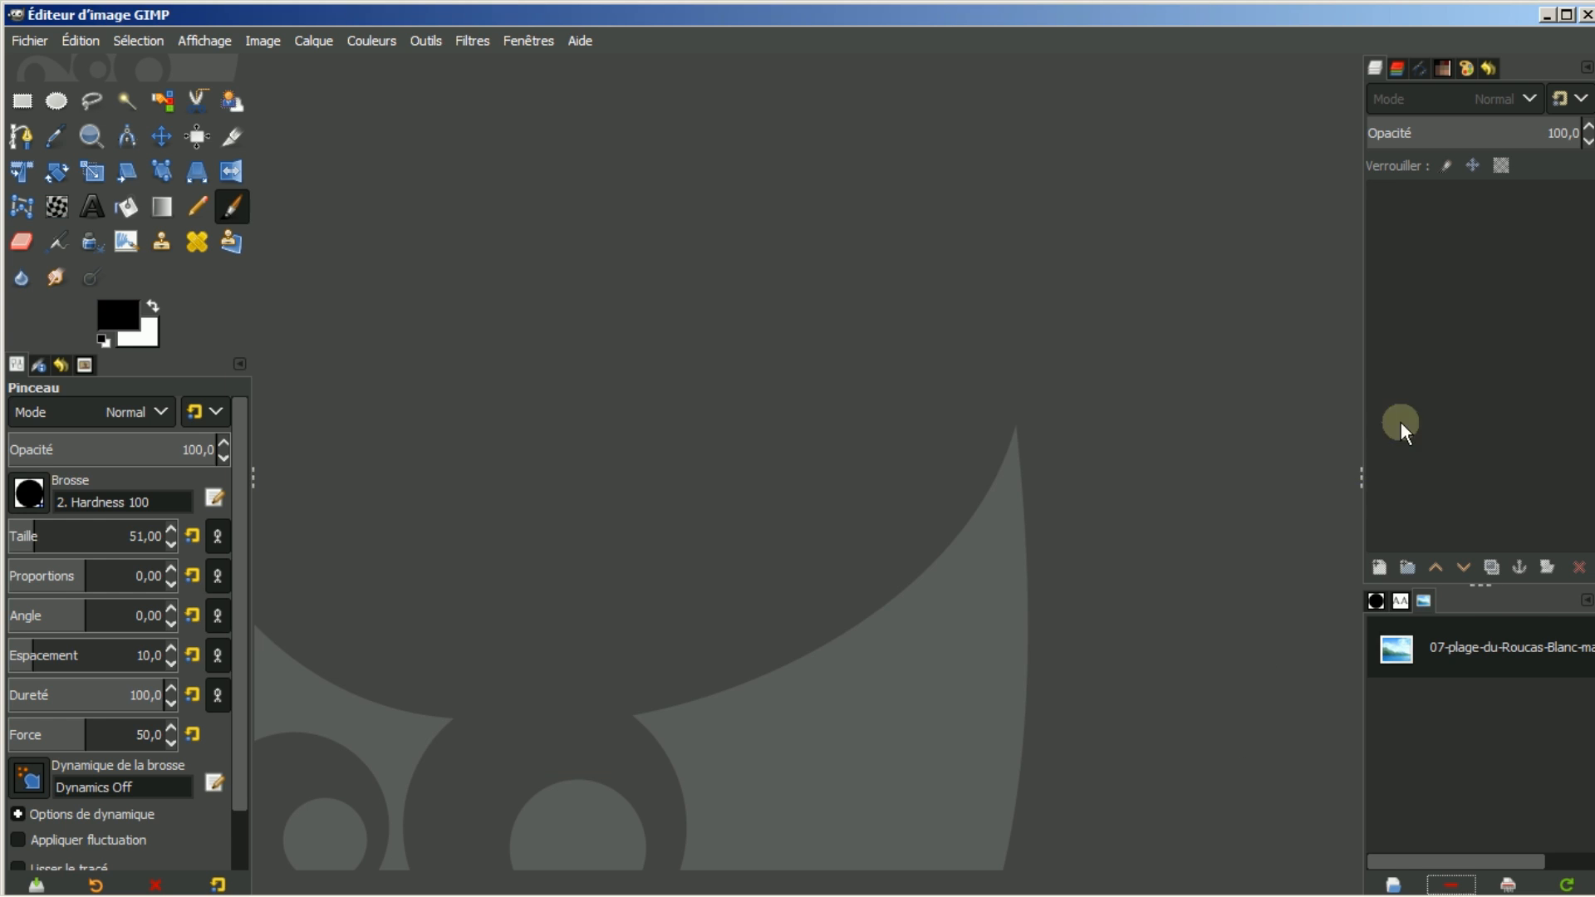
Minimize GIMP, open a Computer window and go to the GIMP\2.10\plug-ins folder using the copied path.
left_click(1545, 15)
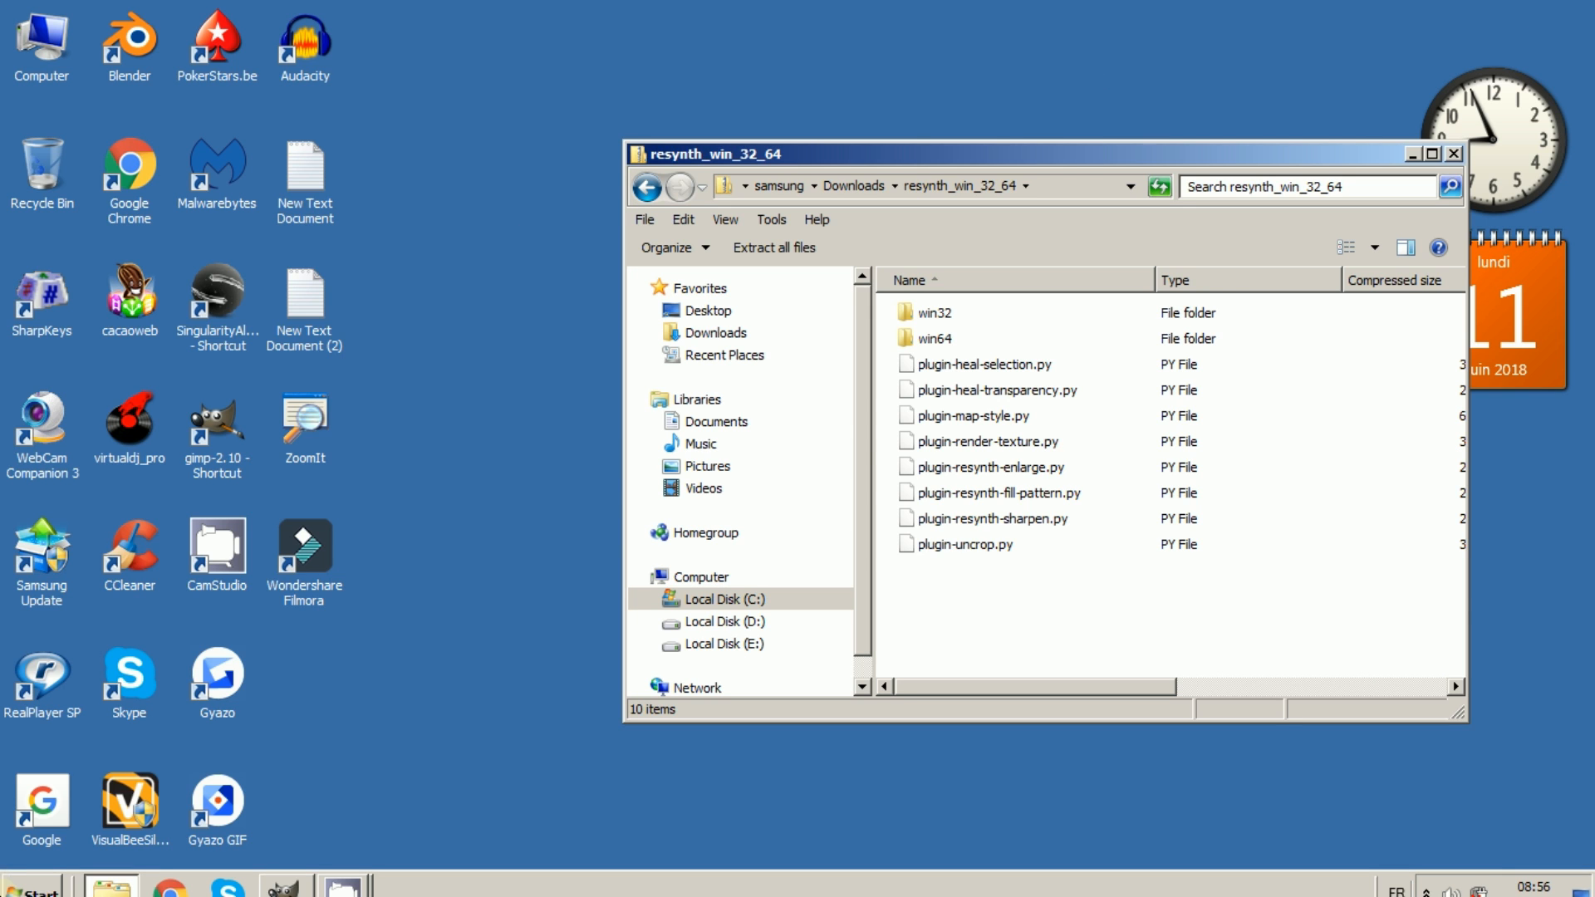
left_click(33, 872)
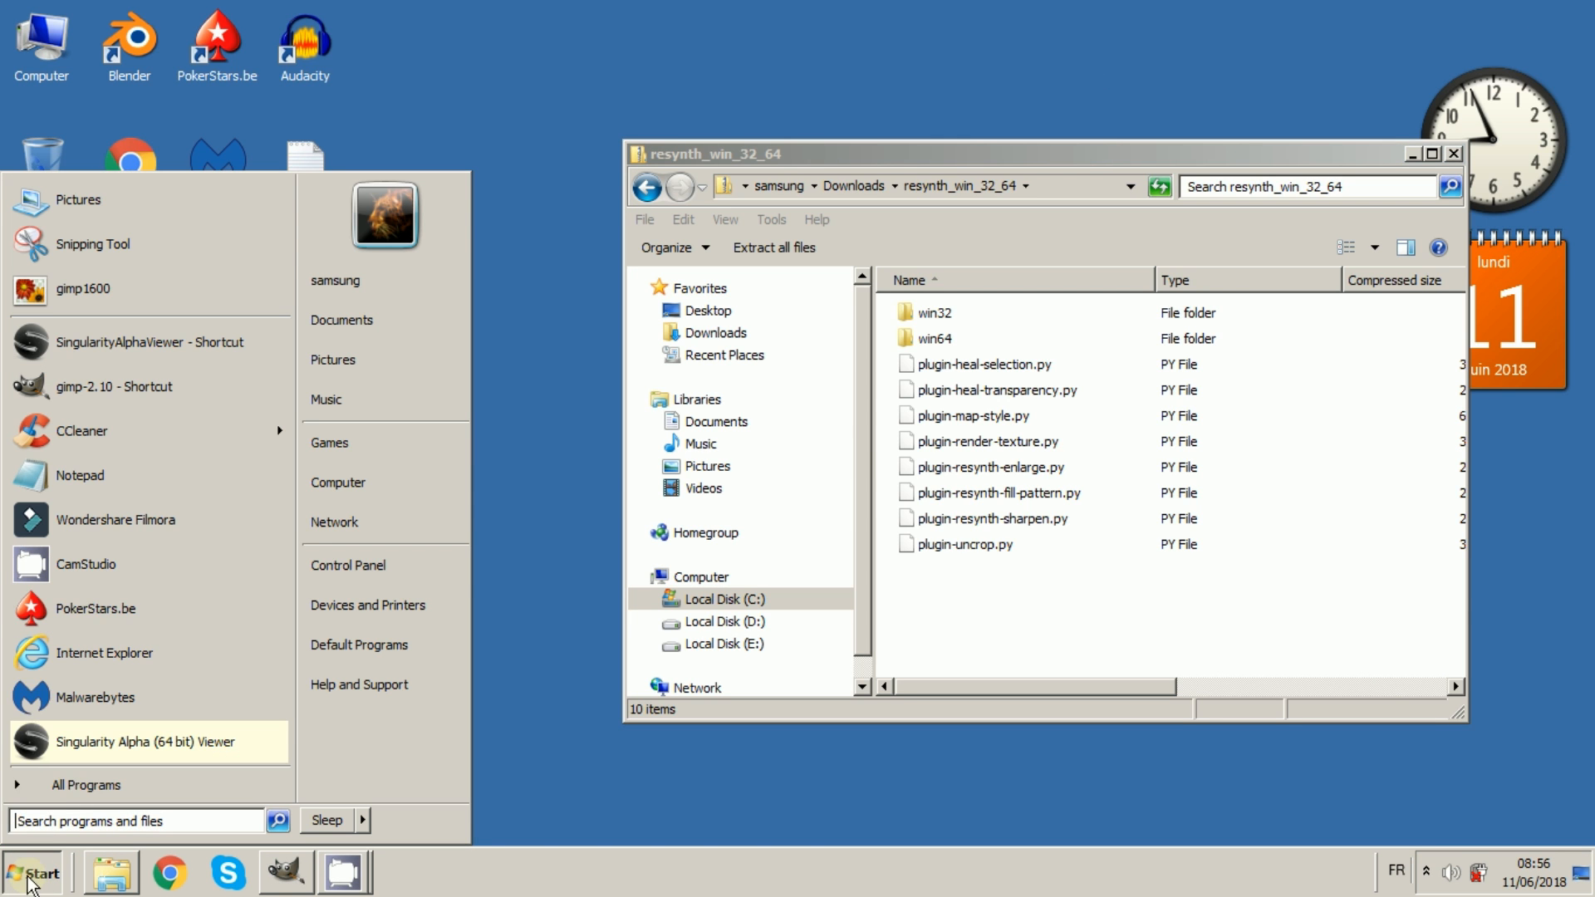
left_click(356, 486)
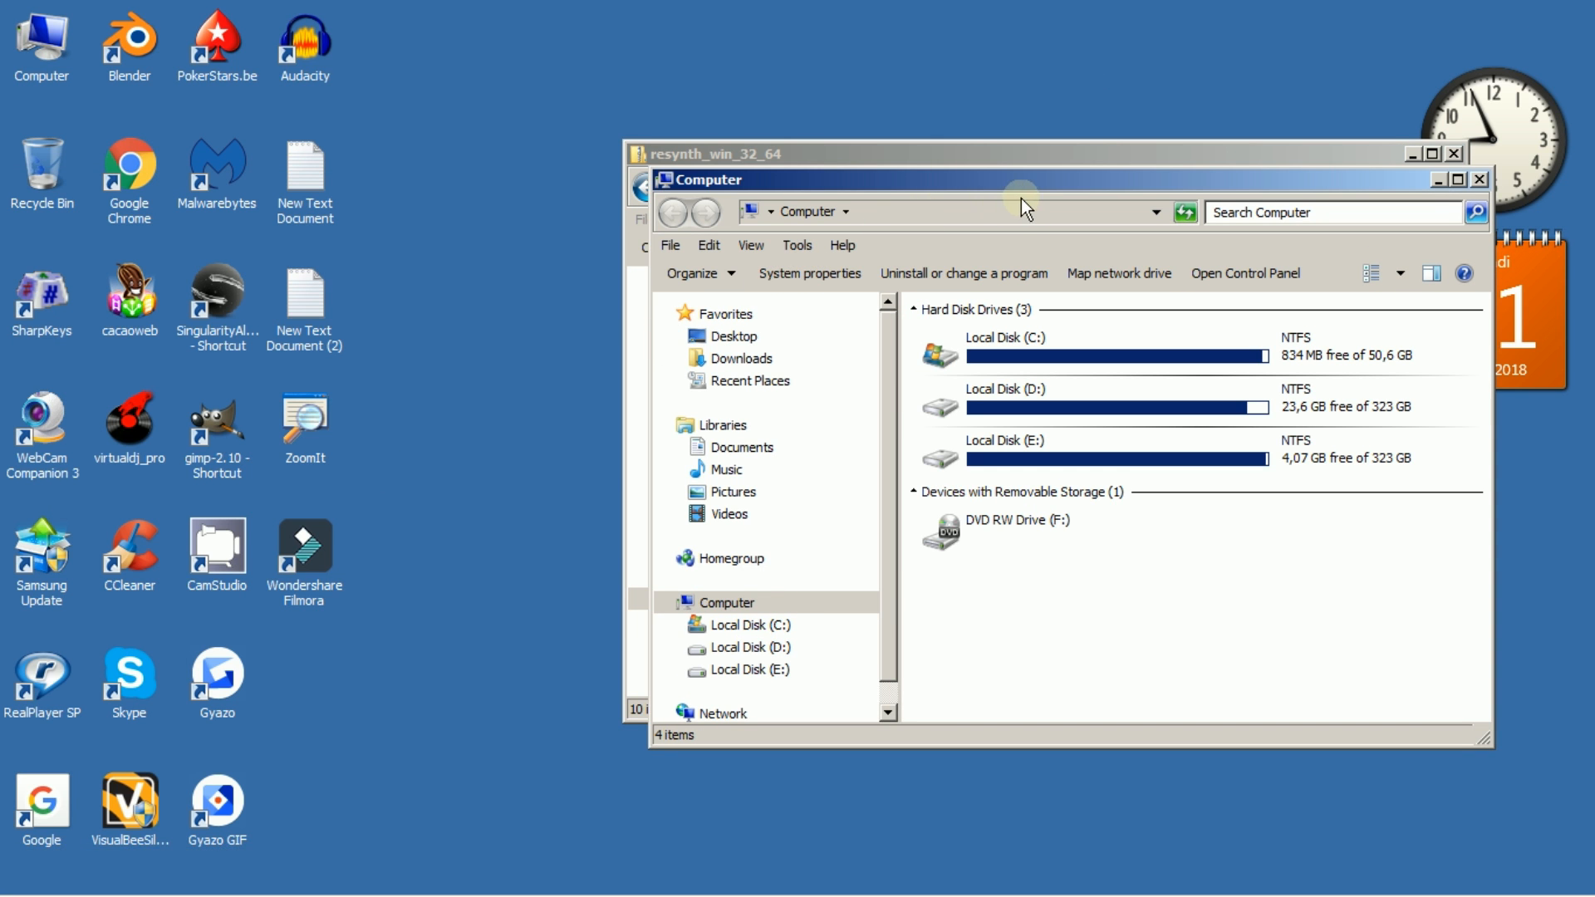
left_click(866, 211)
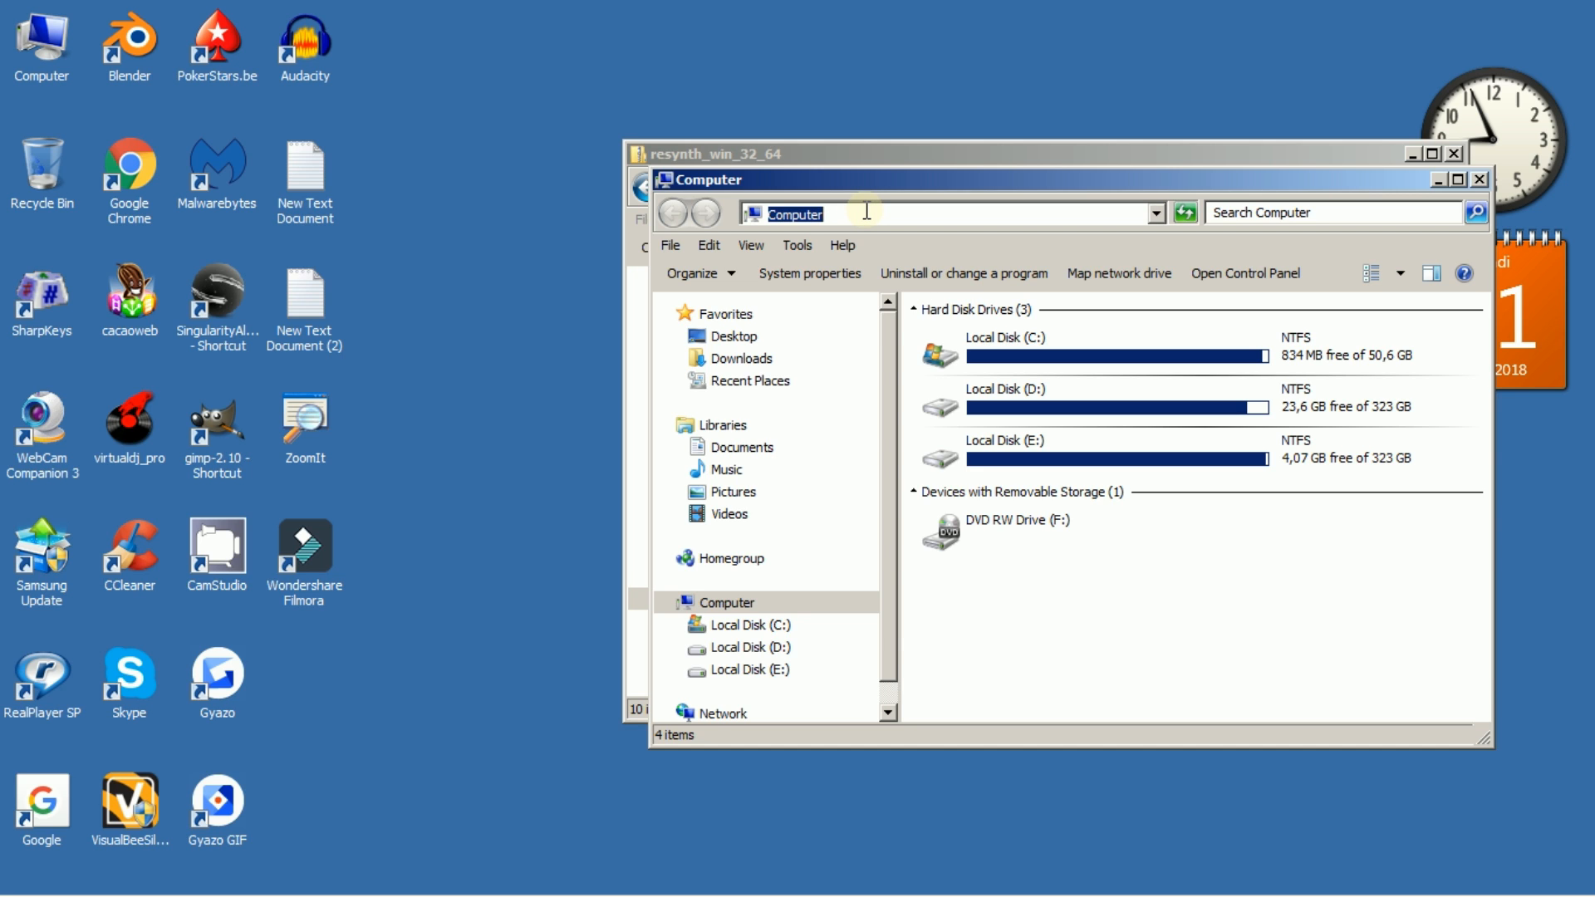
right_click(865, 211)
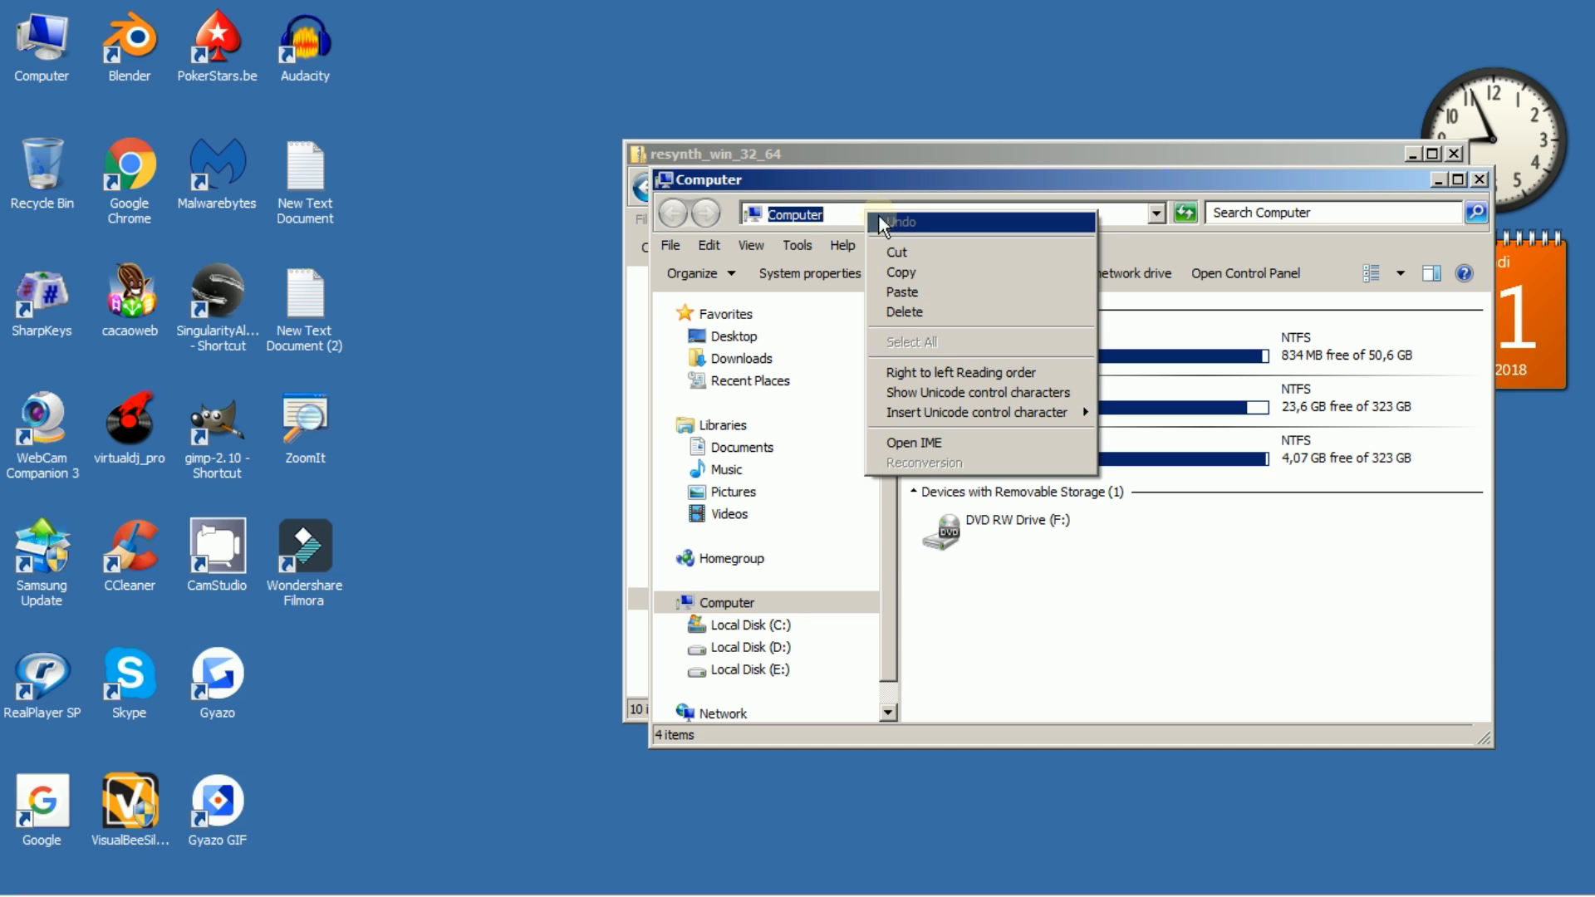
left_click(904, 292)
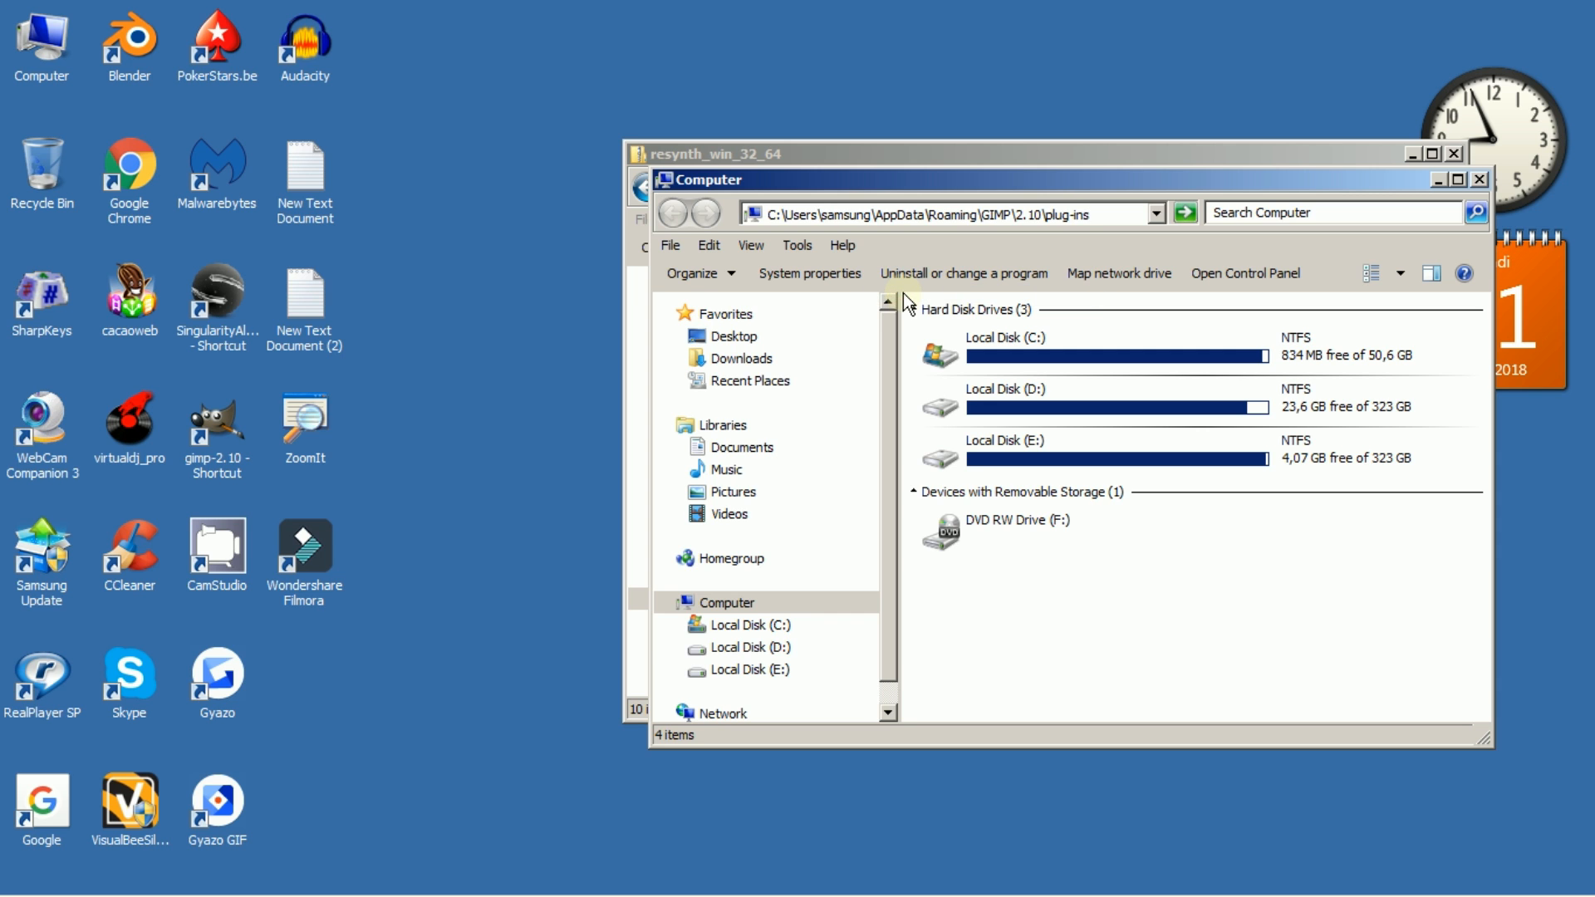
key("Return")
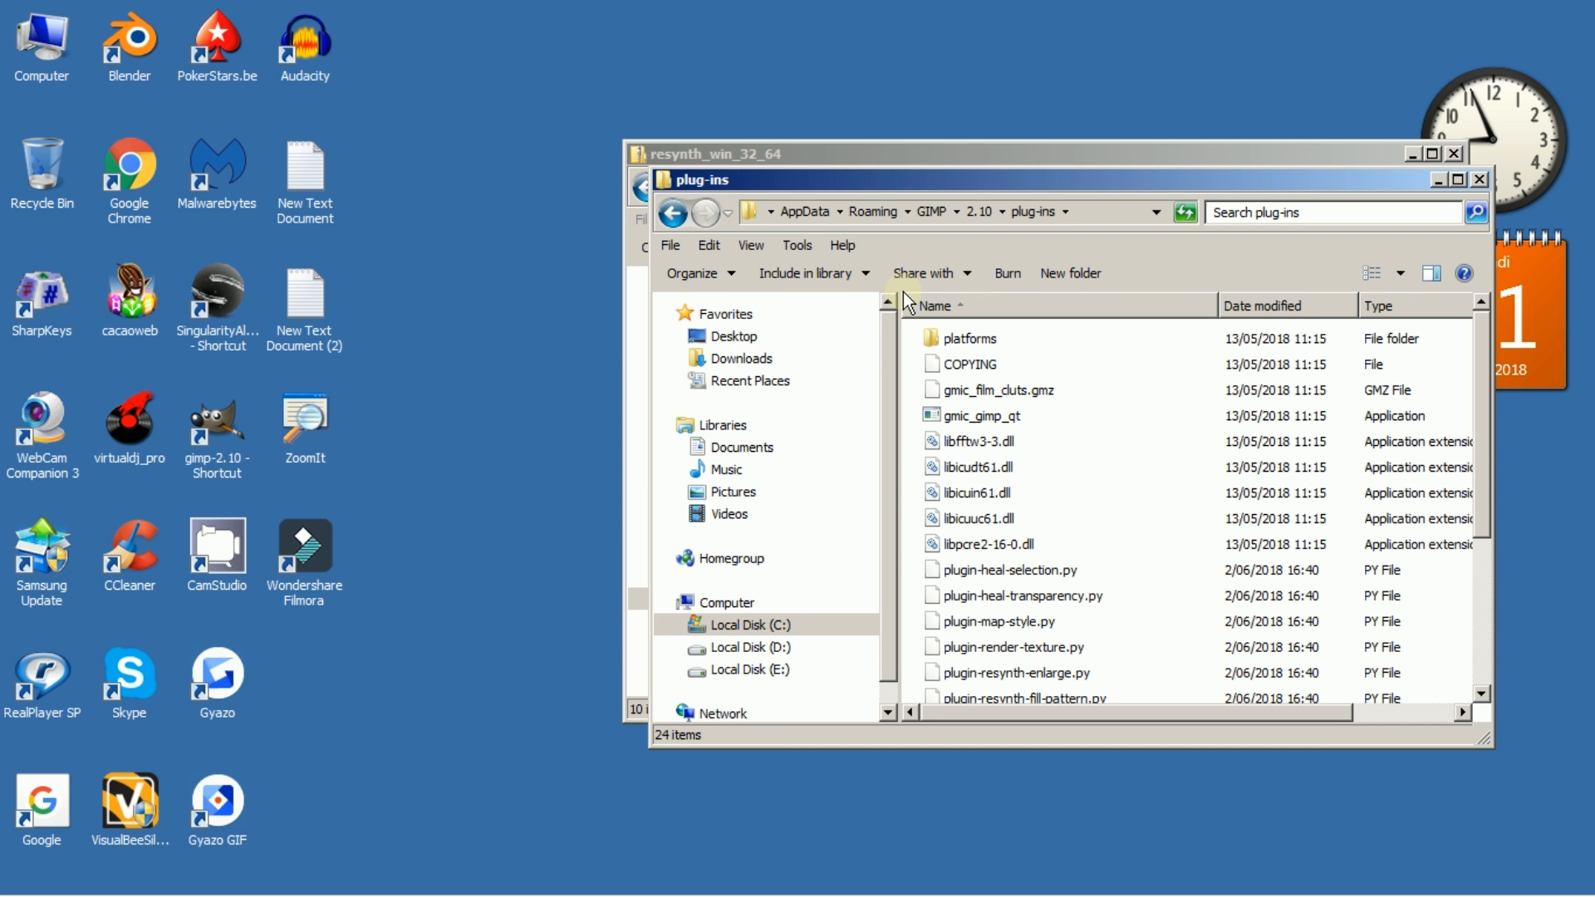
Arrange the plug-ins and resynth_win_32_64 windows side by side and open the archive's win64 folder.
left_click_drag(1150, 181, 542, 126)
left_click_drag(1045, 153, 1165, 110)
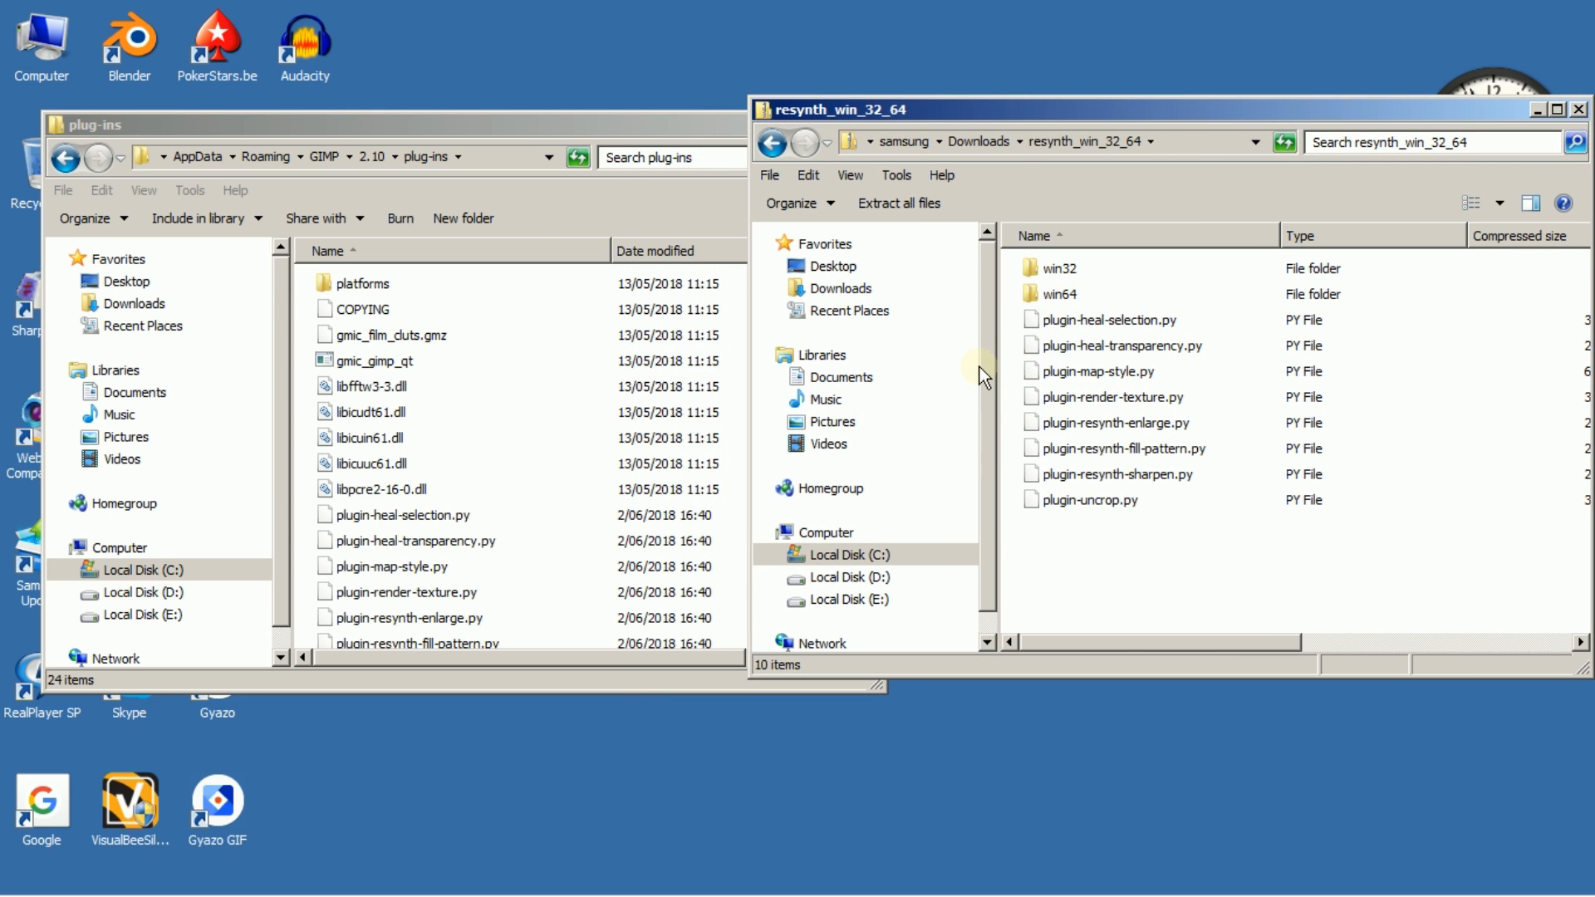
double_click(1057, 295)
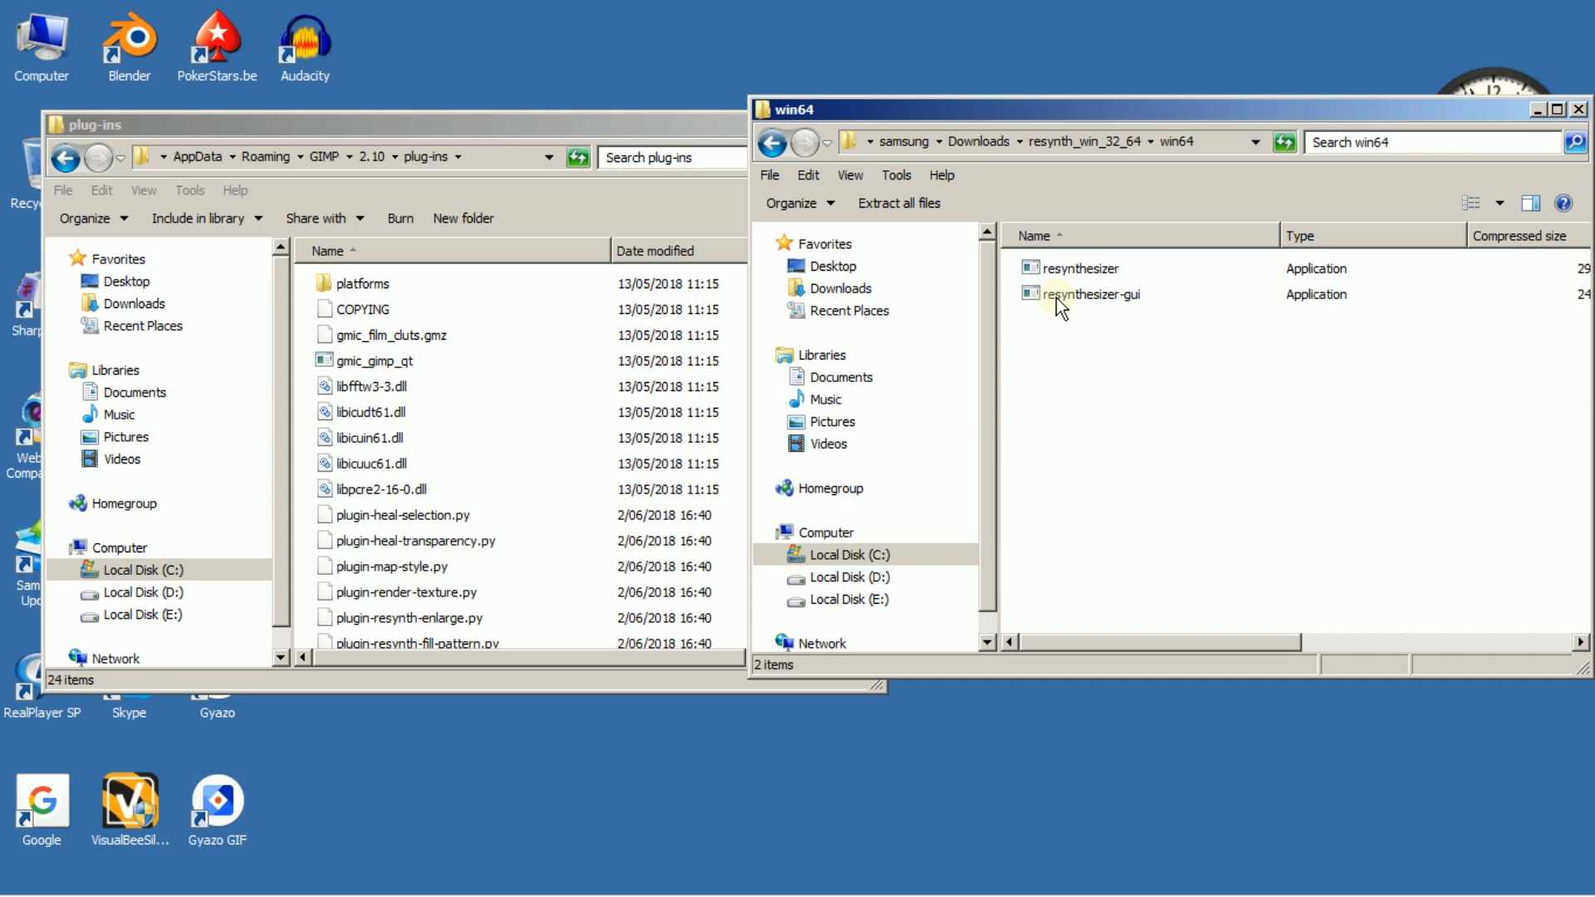
Try to copy both resynthesizer and resynthesizer-gui from win64 into the GIMP plug-ins folder.
left_click(1079, 264)
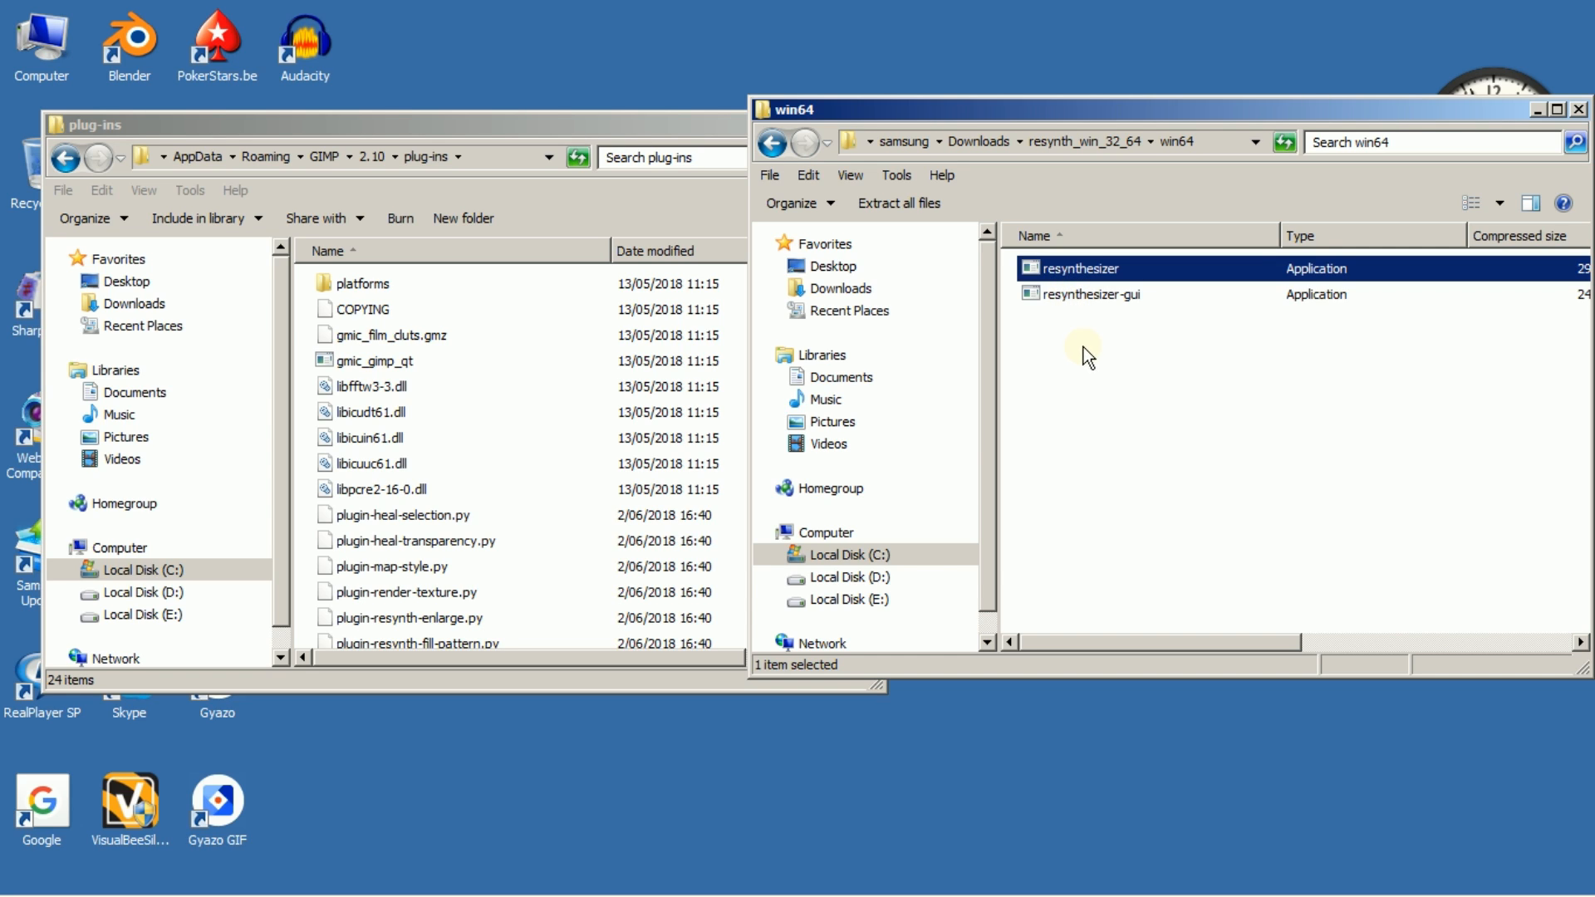
left_click(1088, 296, "shift")
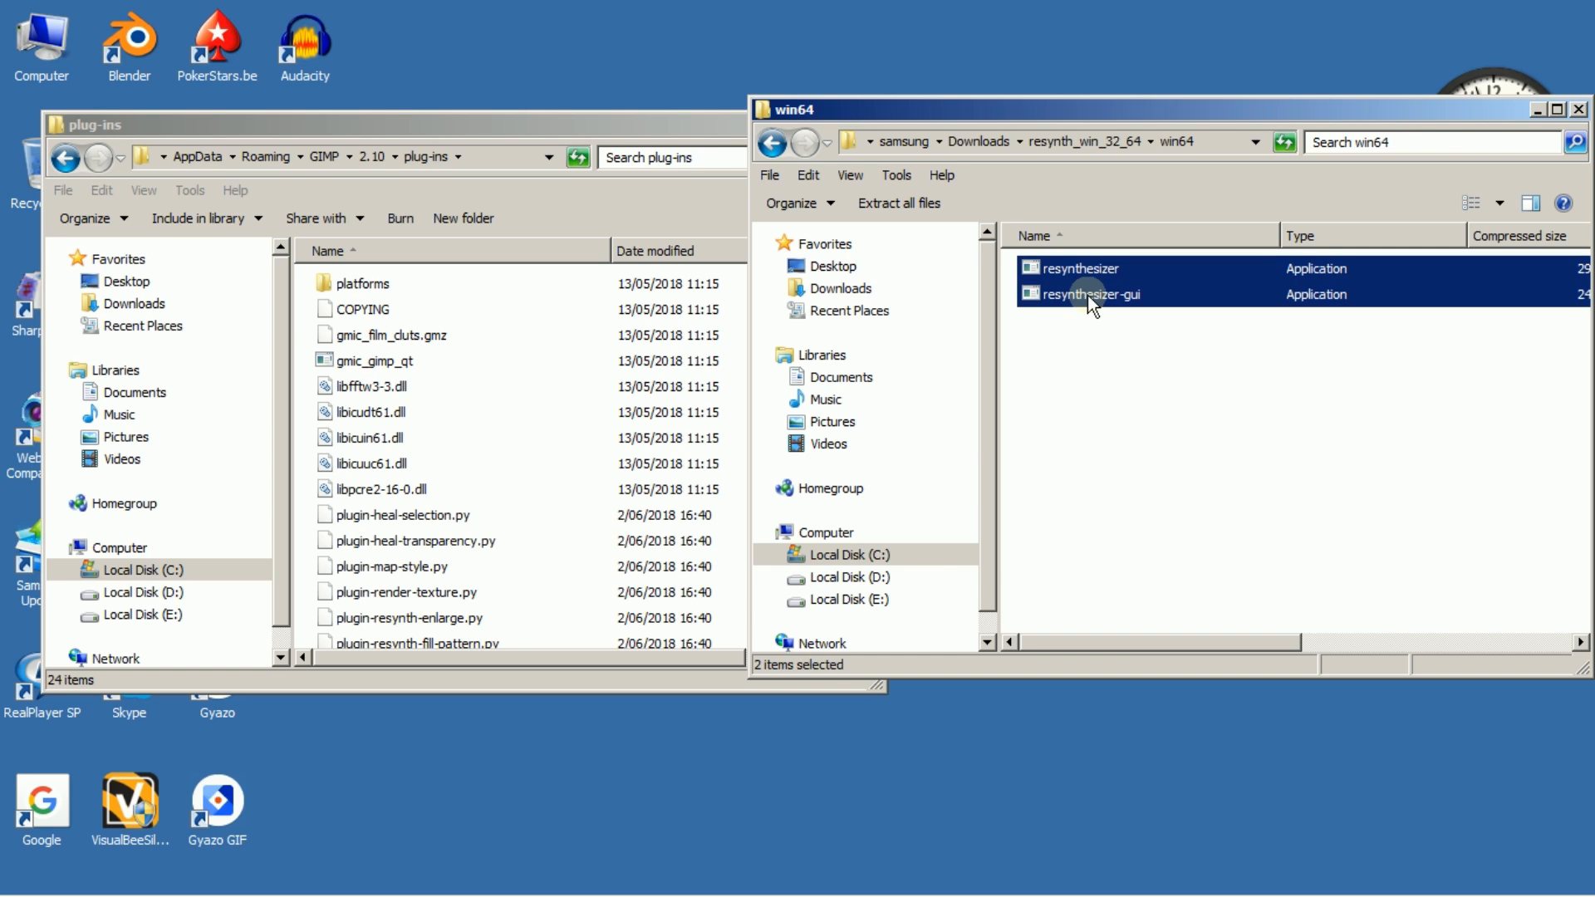
left_click_drag(1094, 287, 518, 444)
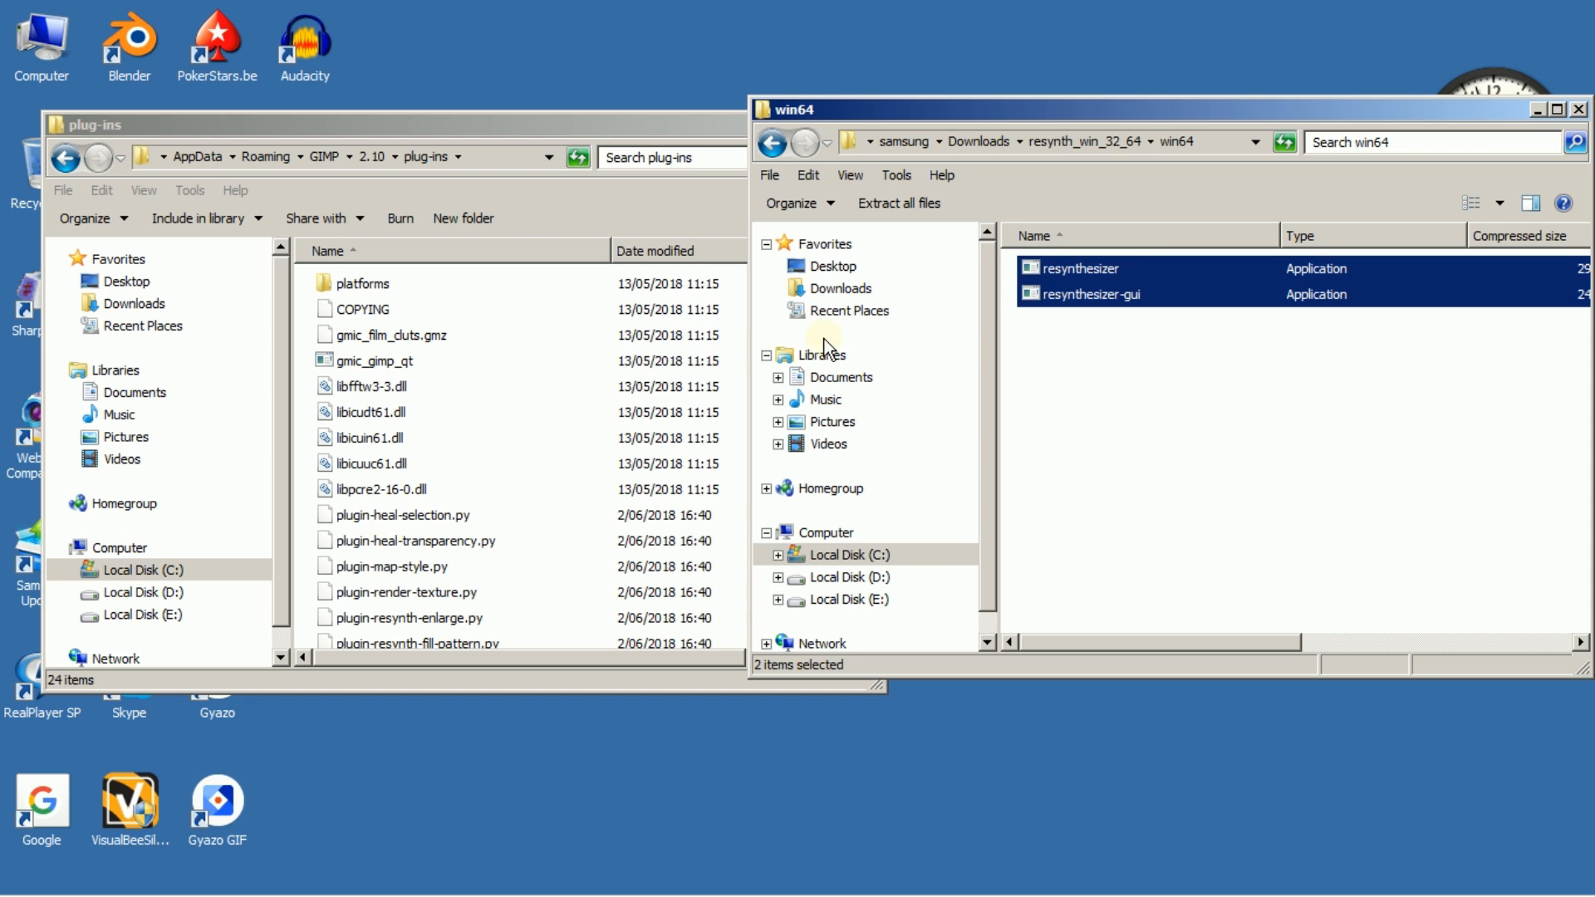
Try to copy the eight plugin .py files from the resynth_win_32_64 archive's root into the GIMP plug-ins folder, then close both folder windows.
left_click(772, 144)
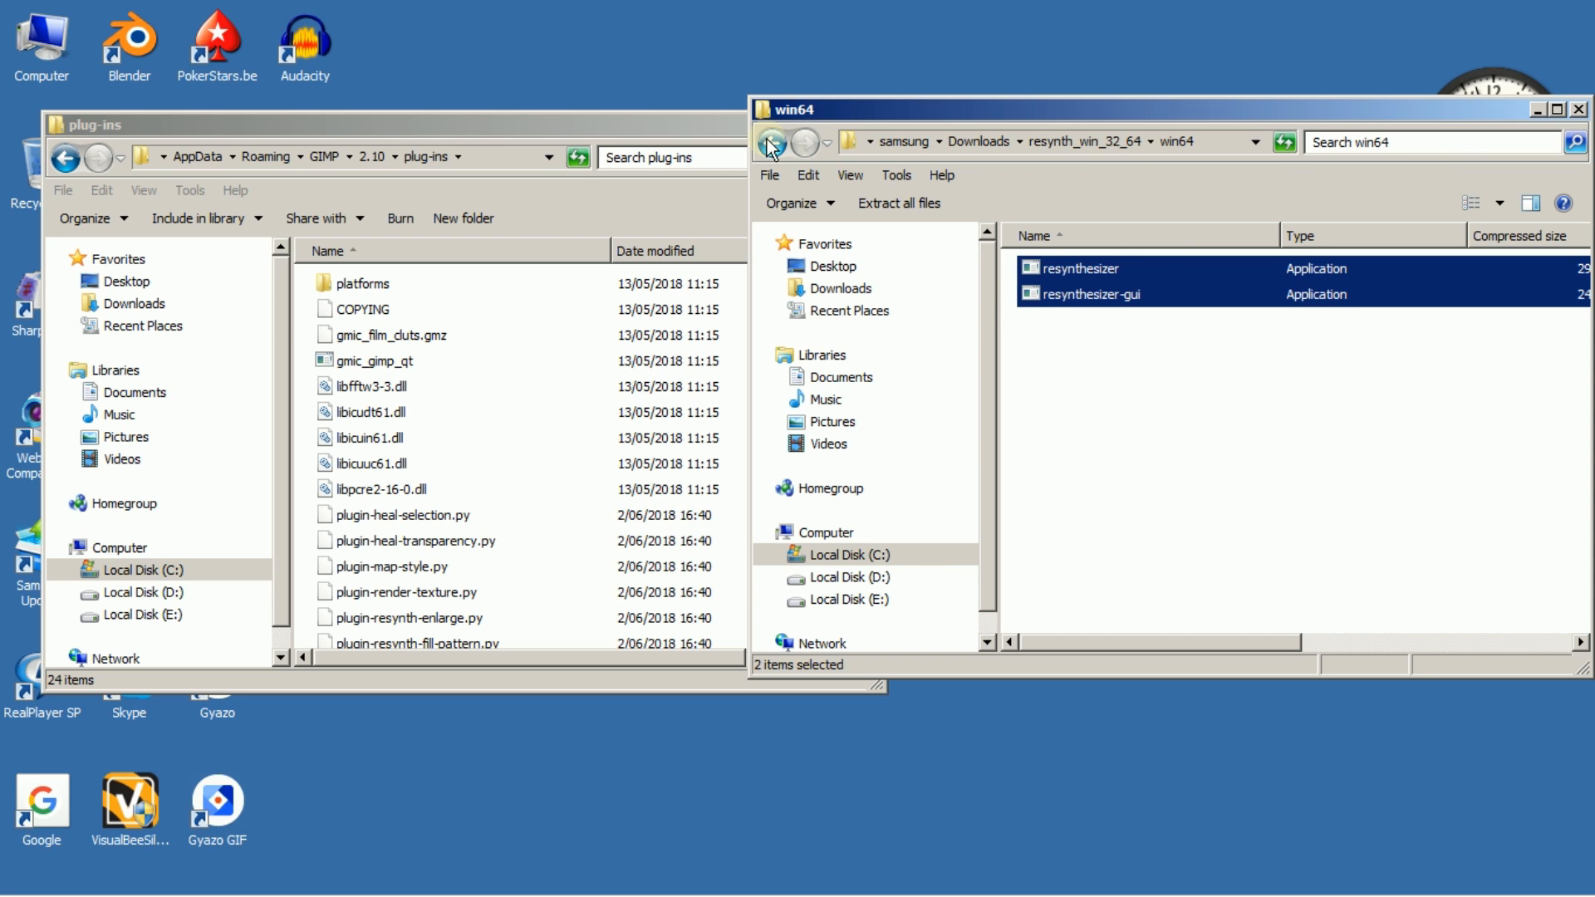
left_click(1060, 322)
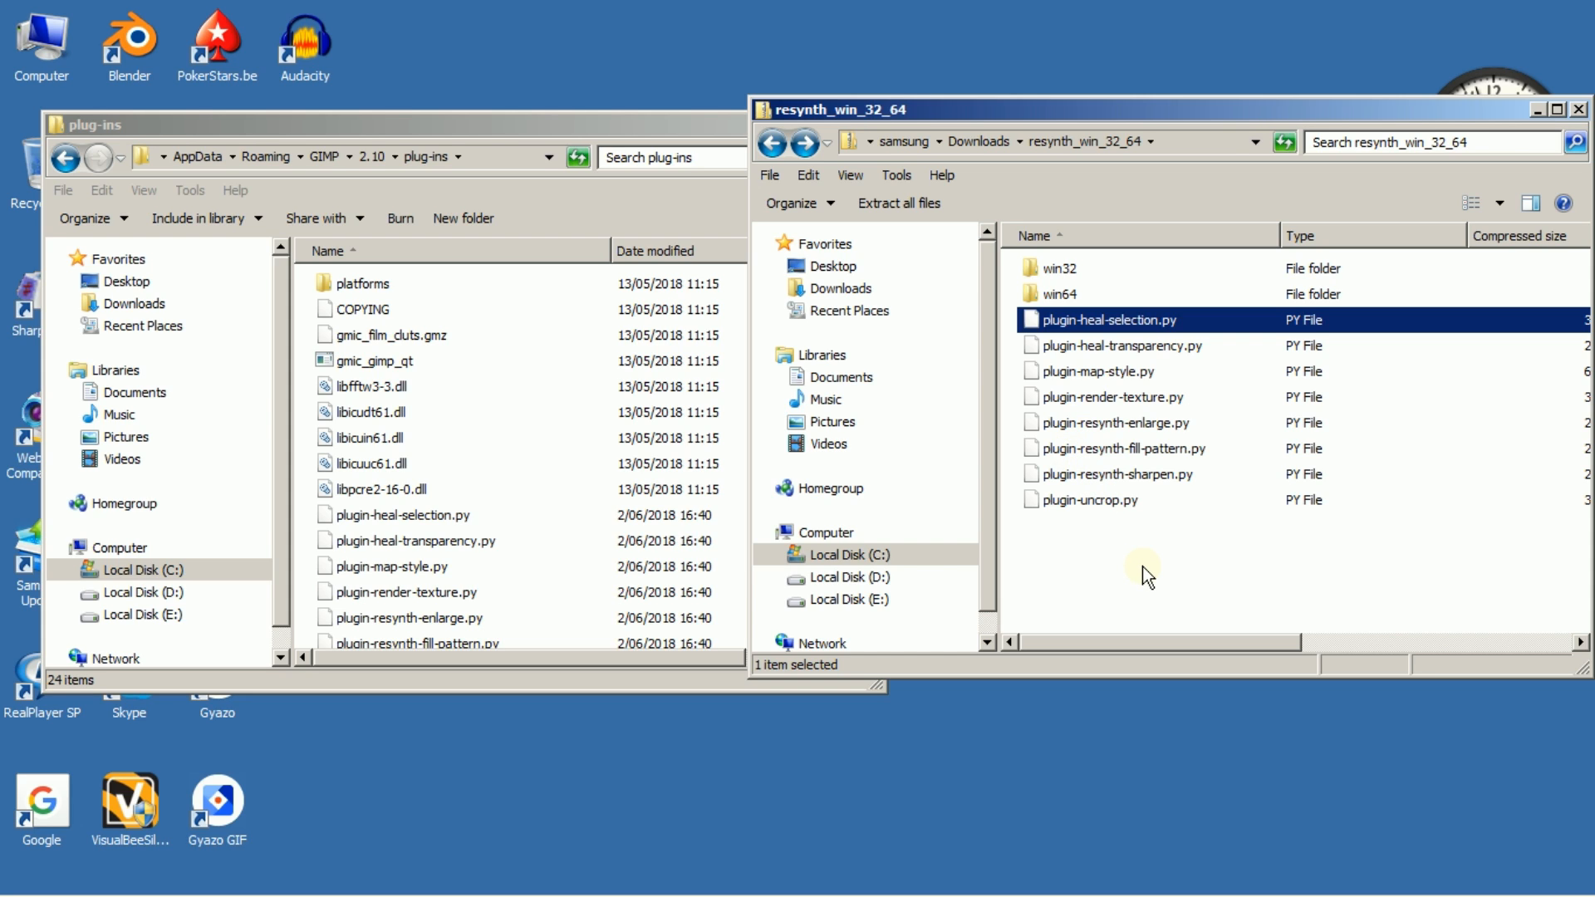
left_click(1082, 501, "shift")
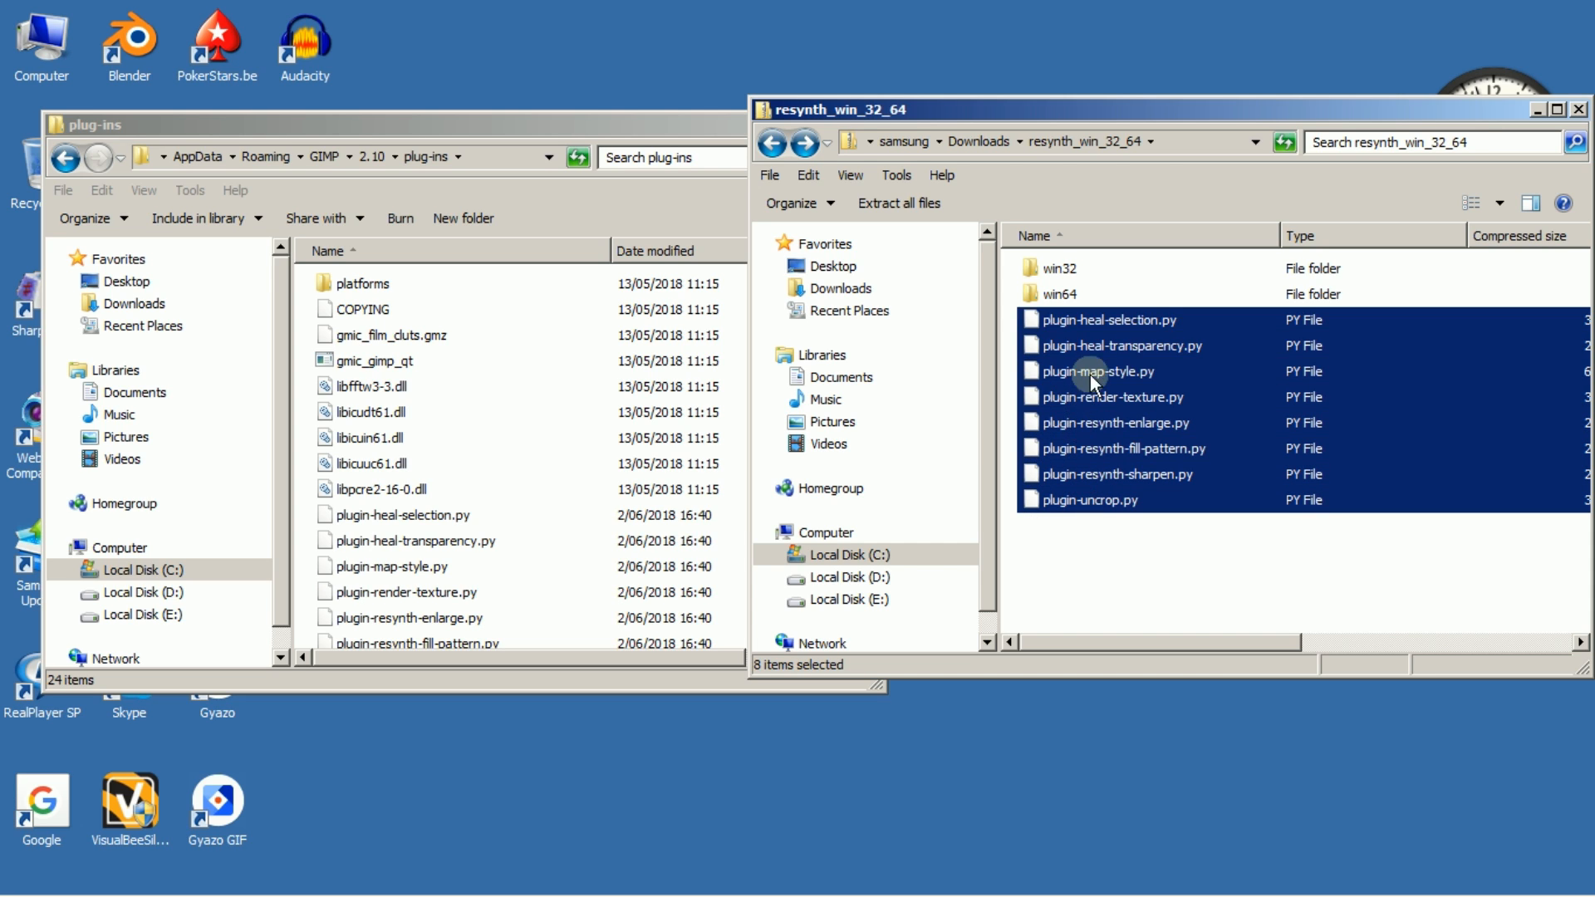
left_click_drag(1104, 357, 391, 496)
left_click(1579, 110)
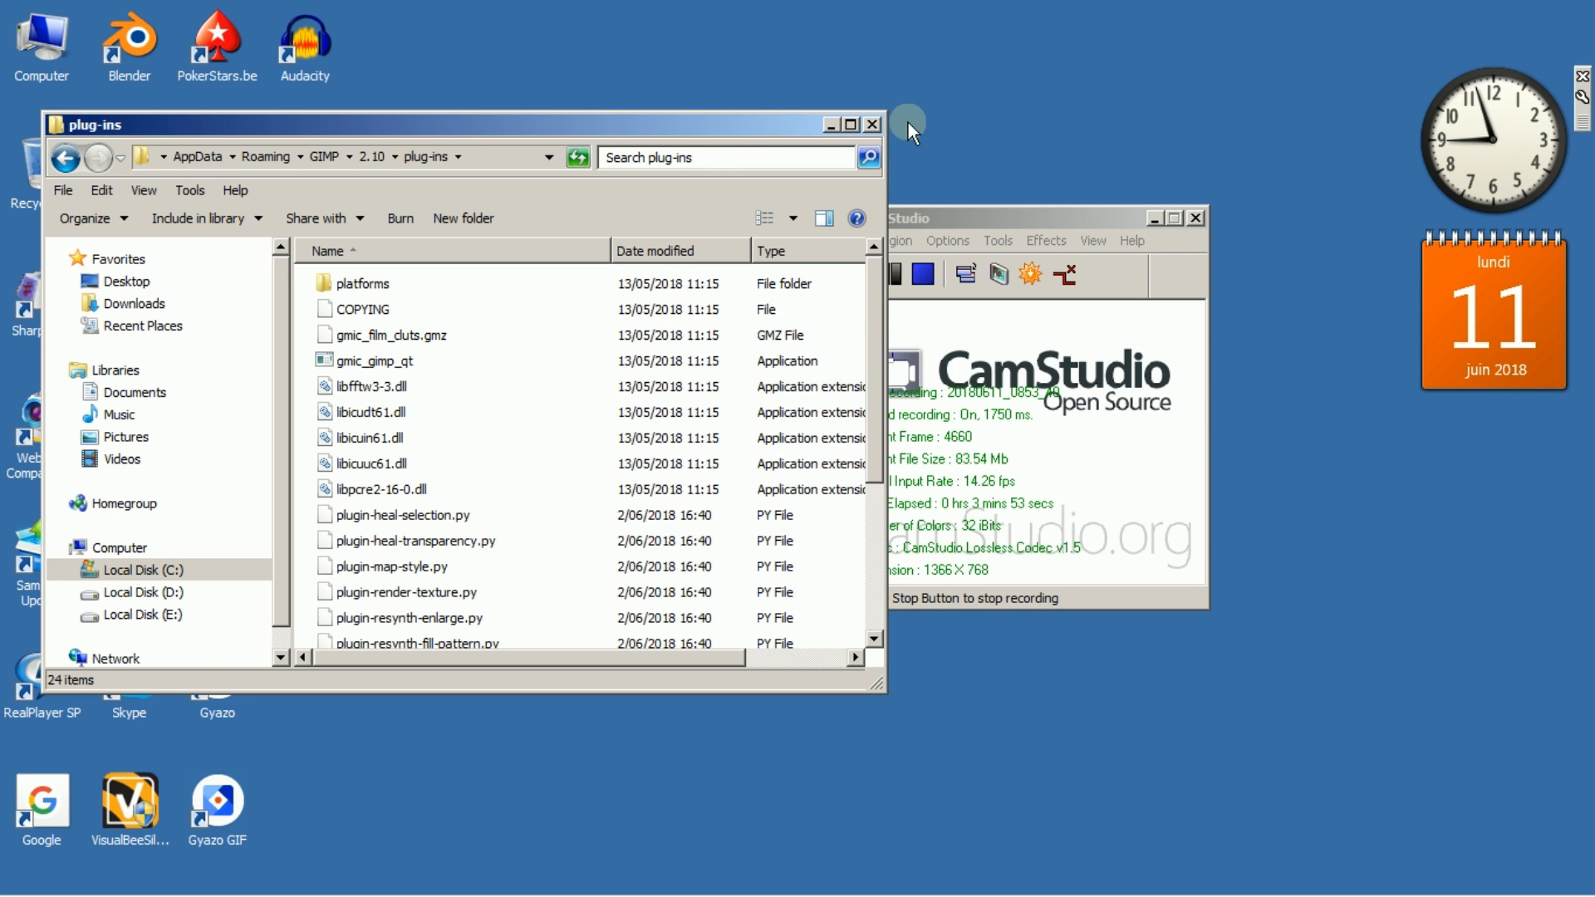
left_click(879, 119)
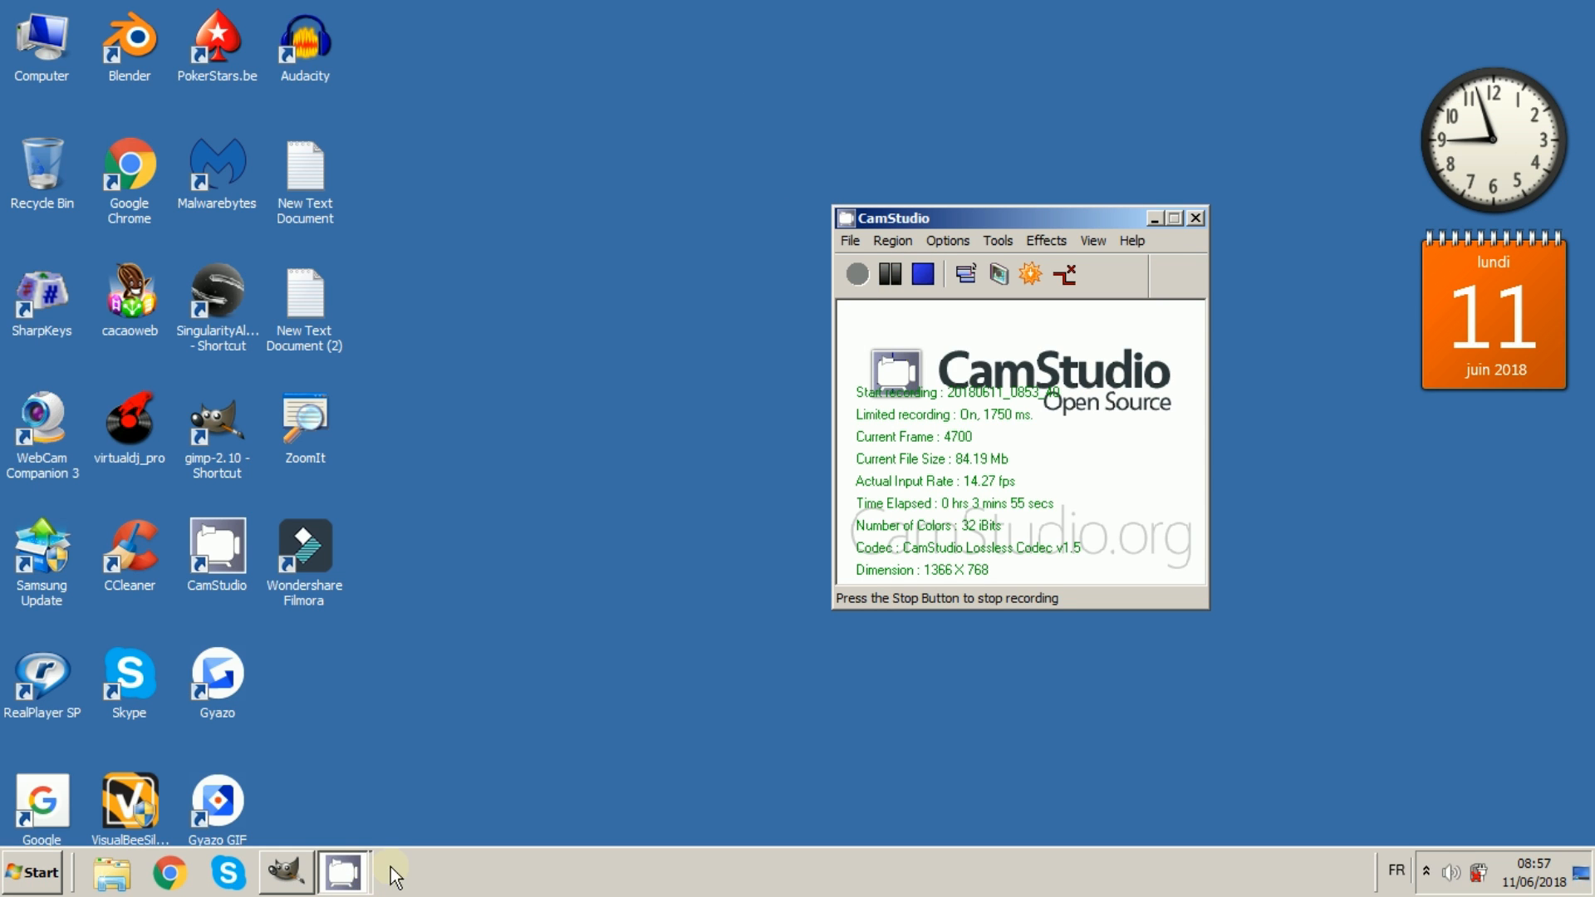
Switch to GIMP and check the Amélioration filters for the Heal selection entry.
left_click(285, 872)
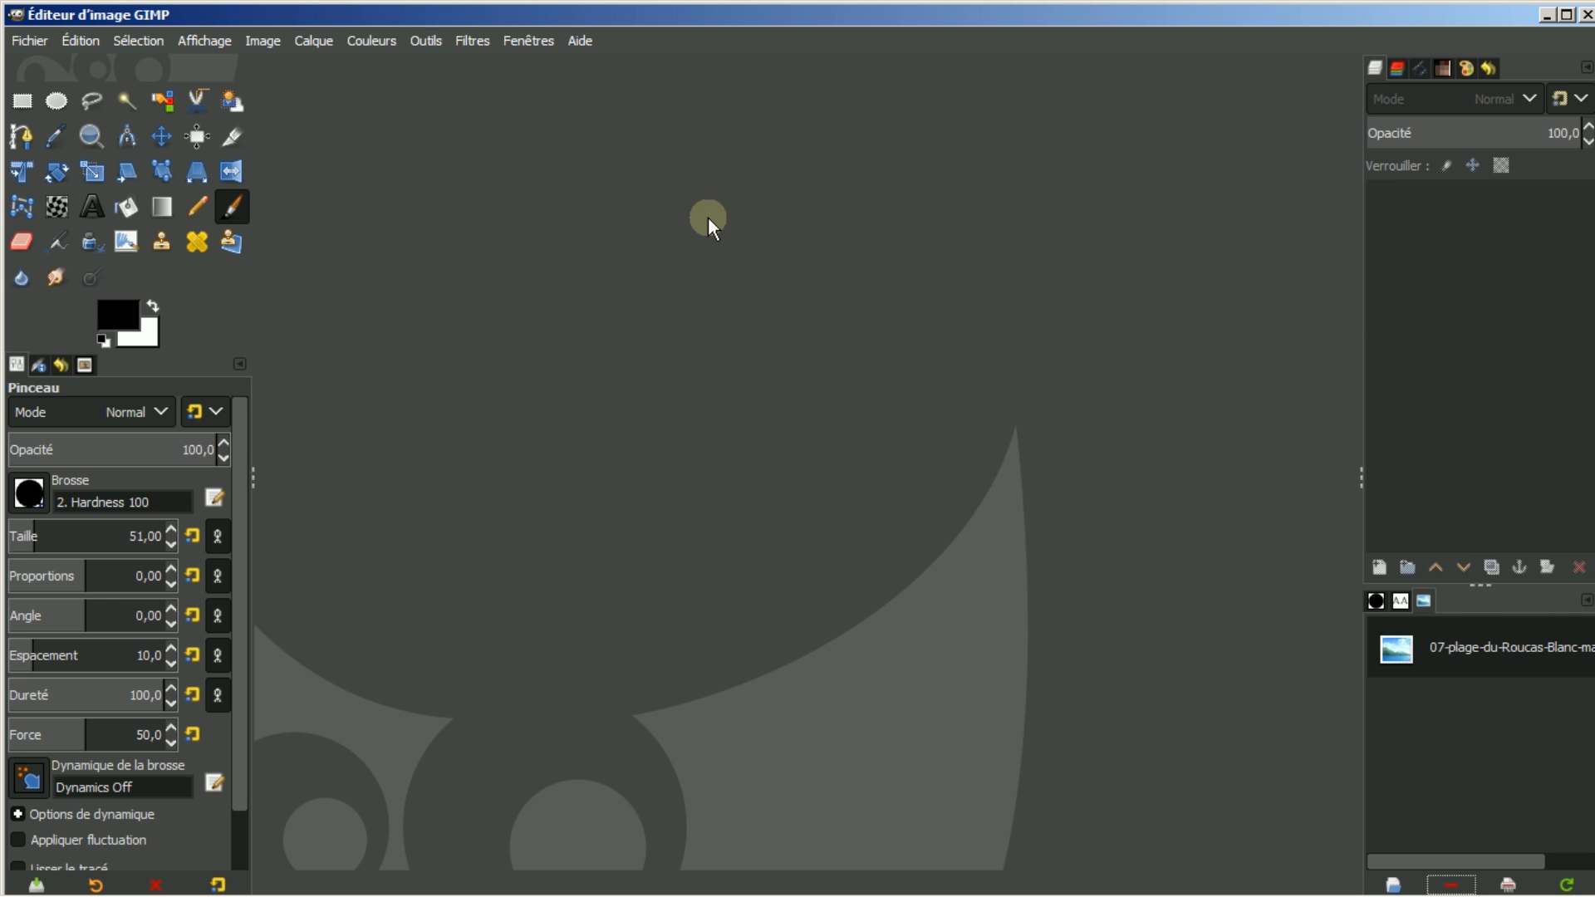
left_click(468, 43)
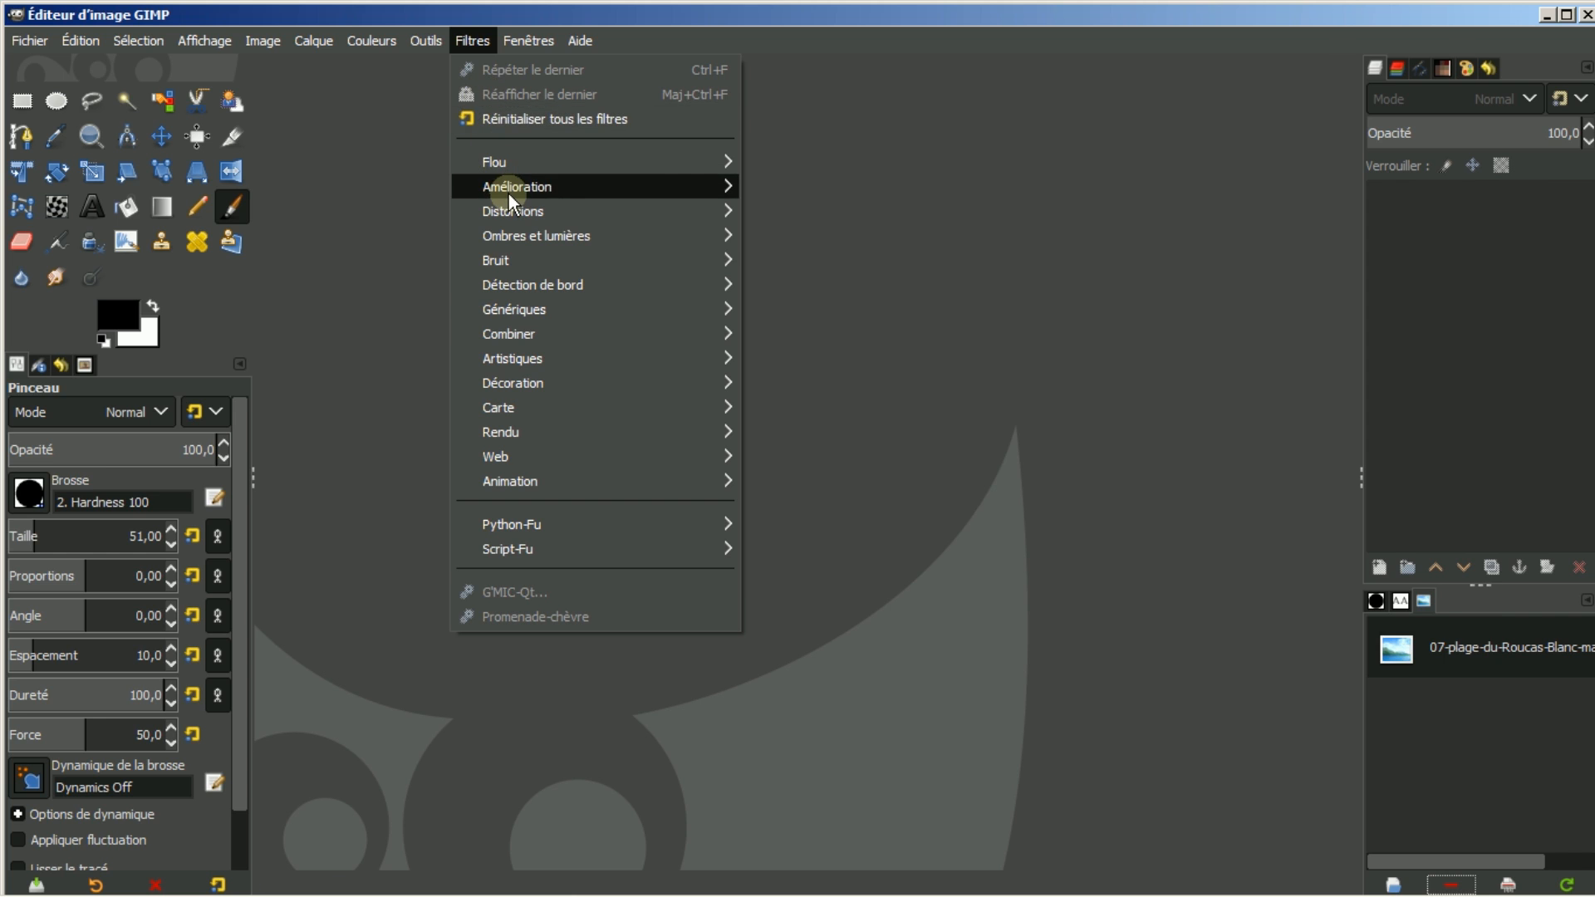
mouse_move(508, 193)
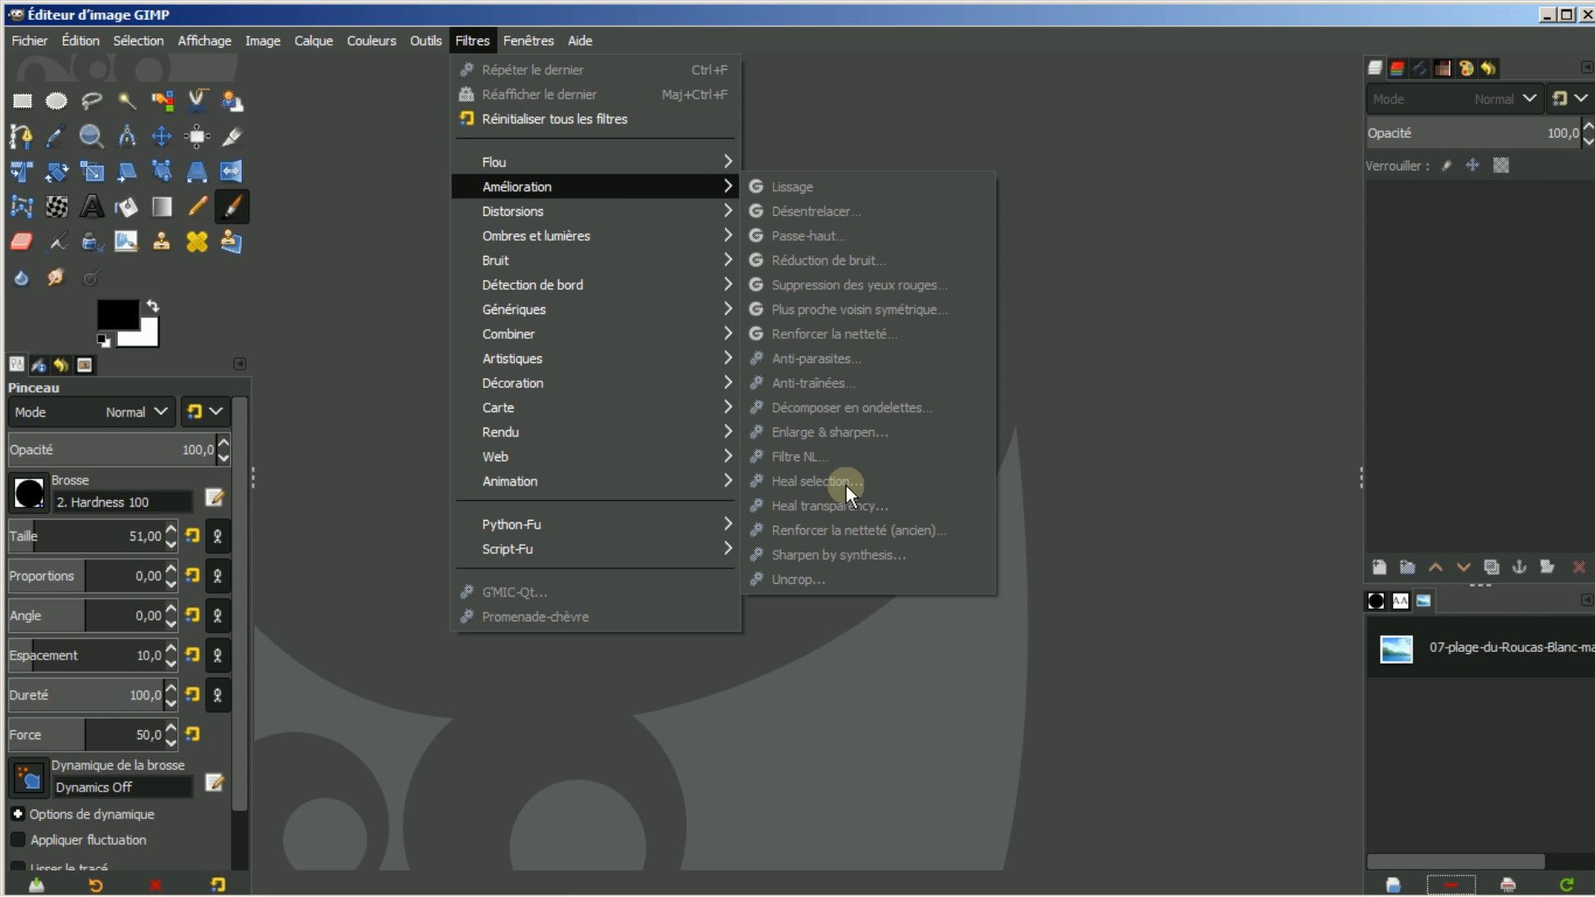
left_click(1035, 397)
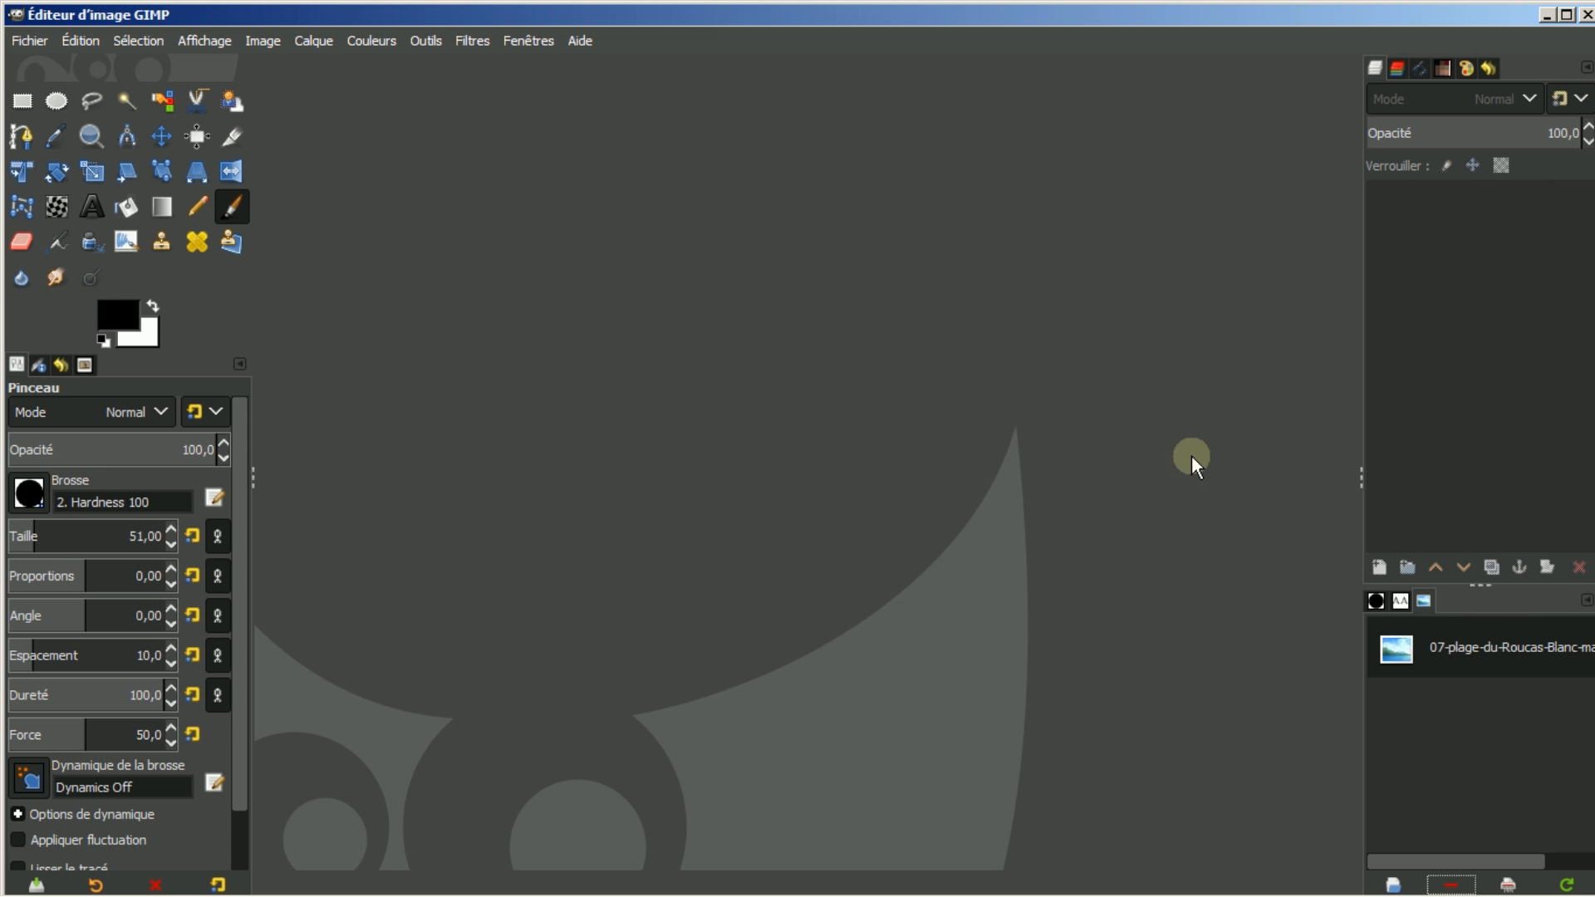
Open the recent image 07-plage-du-Roucas-Blanc-marseille and make an elliptical selection of about 210 × 127 px around the leftmost group on the beach.
double_click(1451, 648)
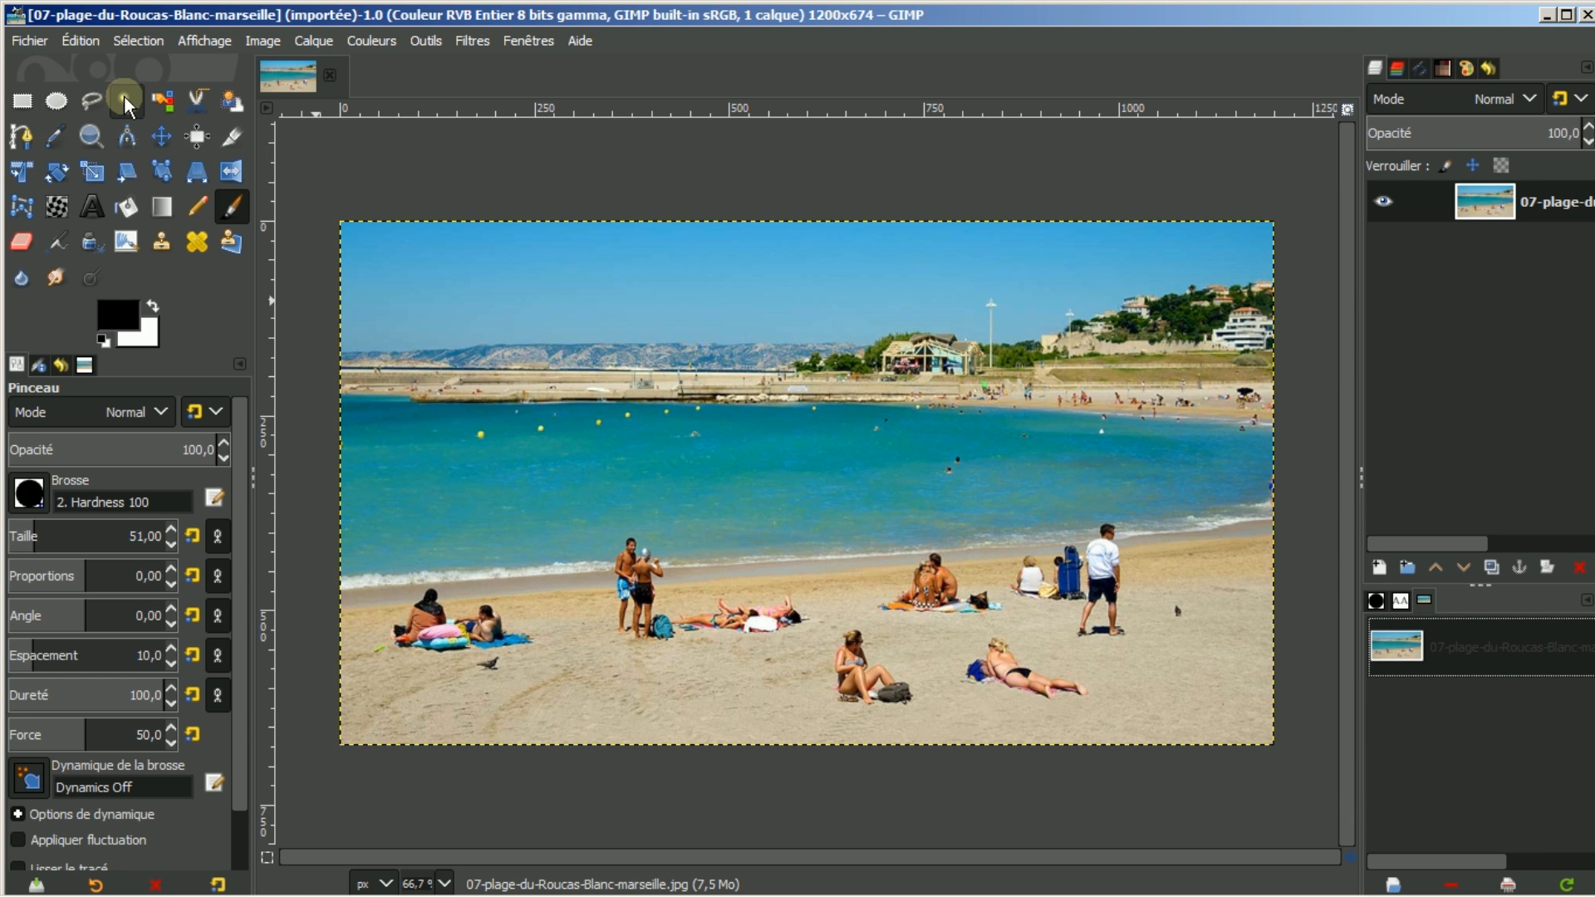
left_click(53, 102)
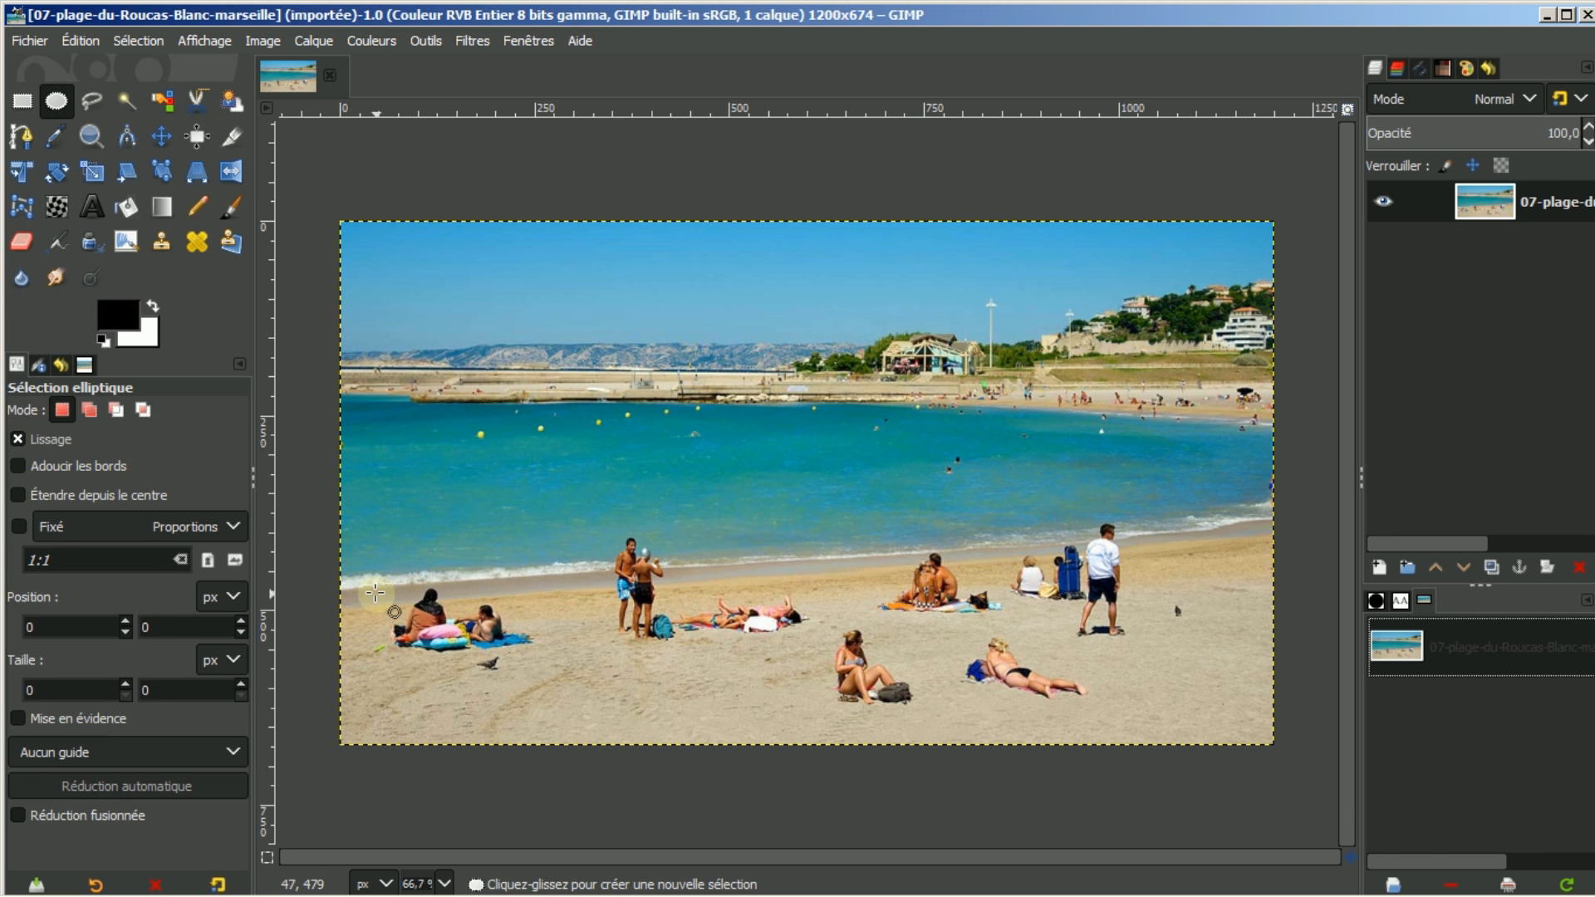
left_click_drag(377, 594, 539, 680)
left_click_drag(467, 609, 455, 594)
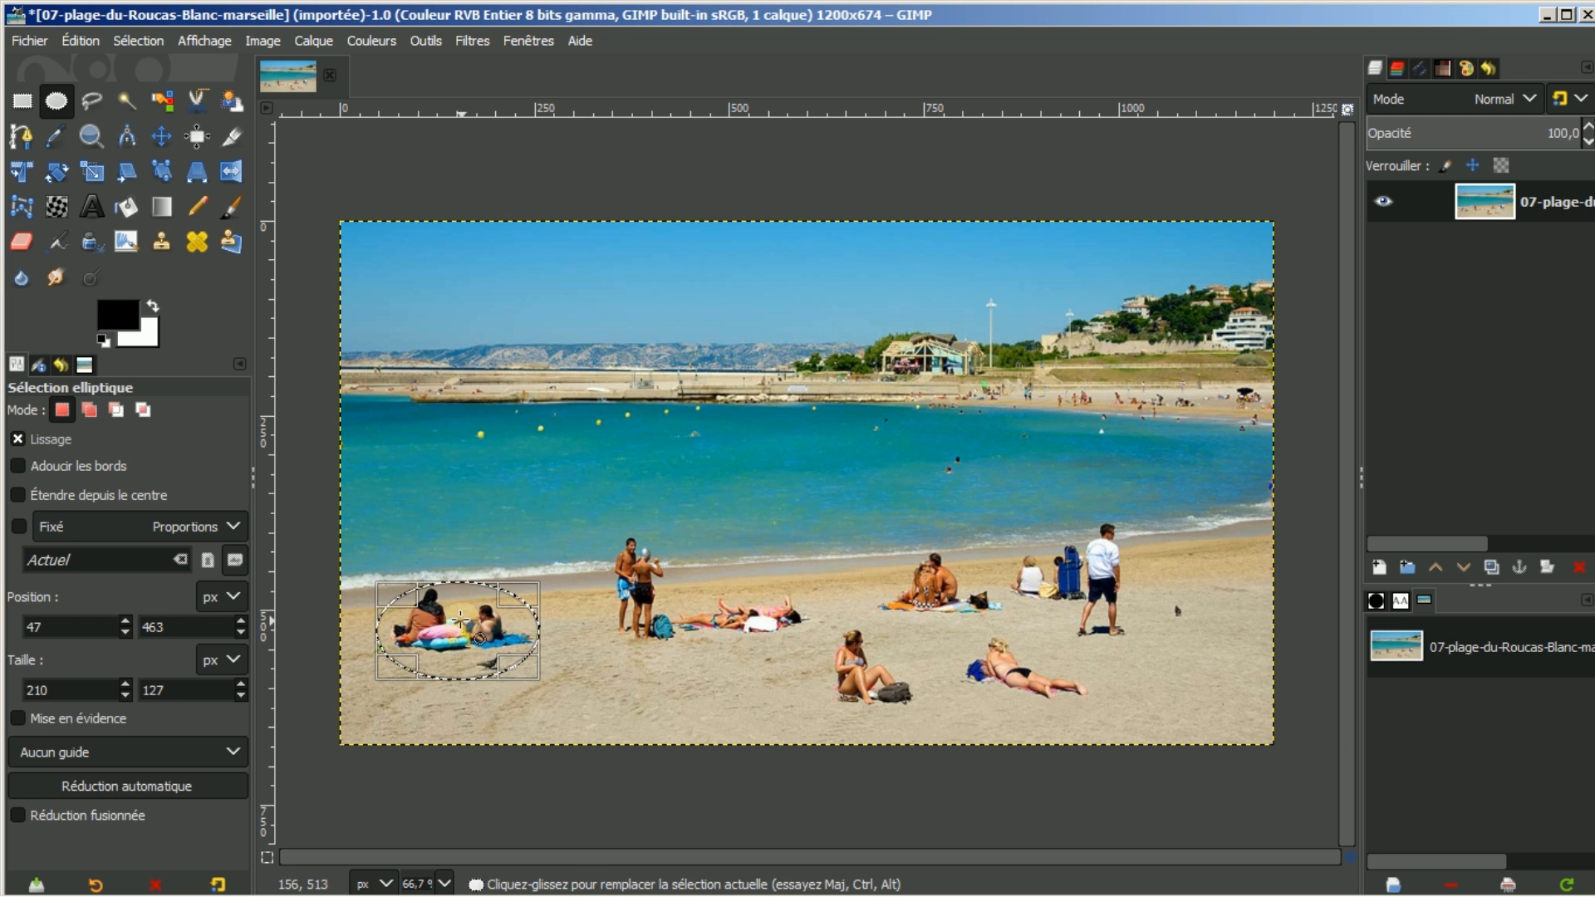
left_click(444, 626)
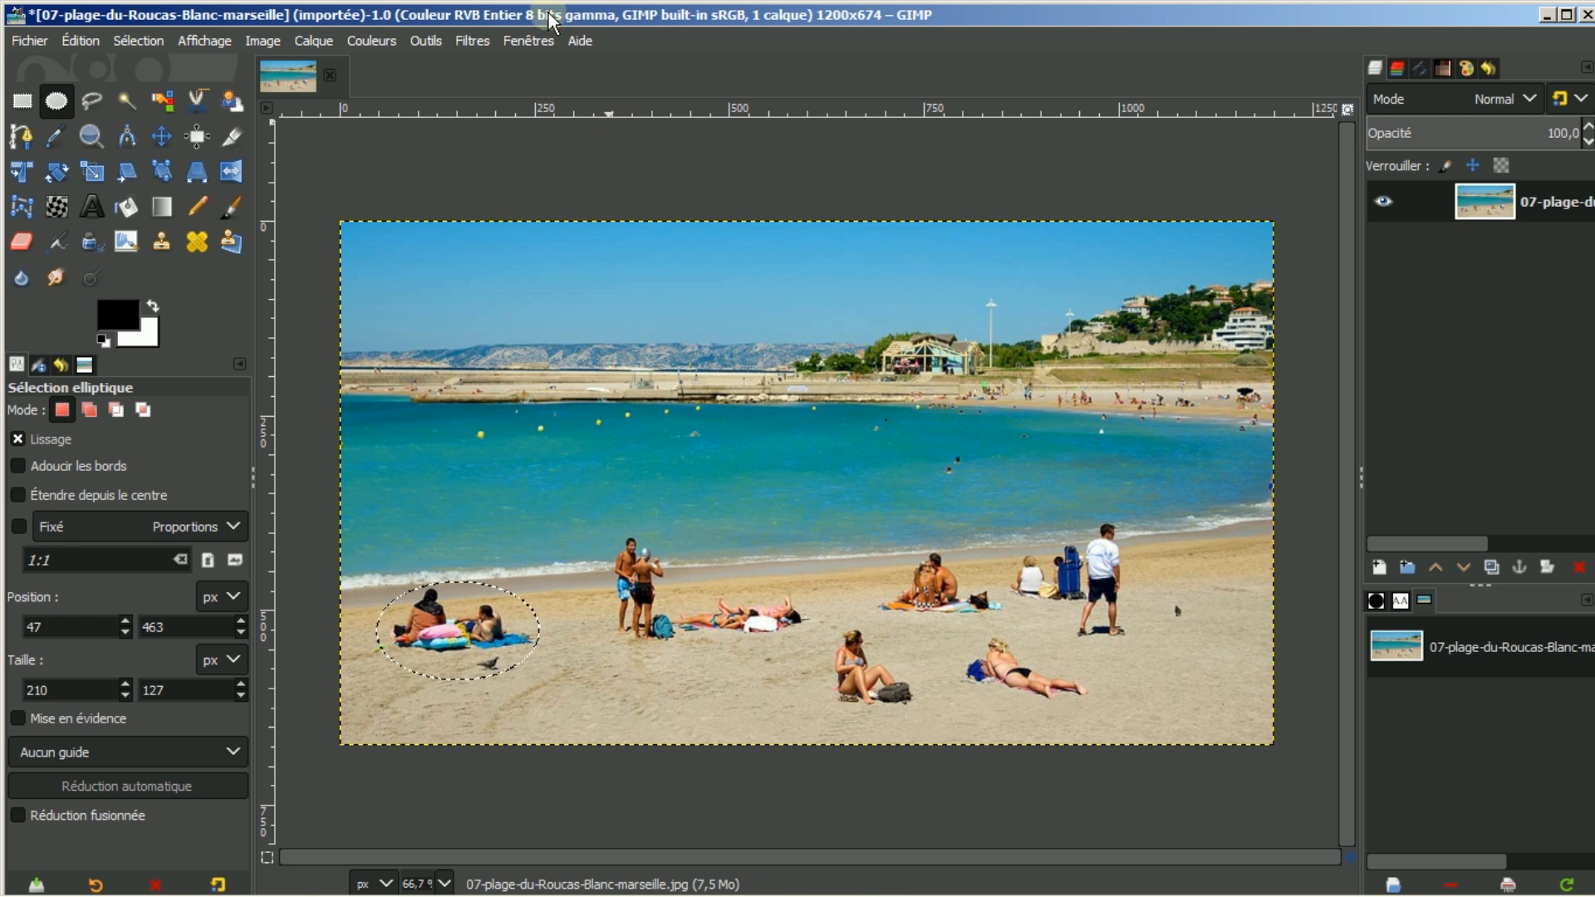
Apply Heal selection with a 50-pixel context sampling width, All around sampling and Random filling order, then clear the selection.
left_click(470, 40)
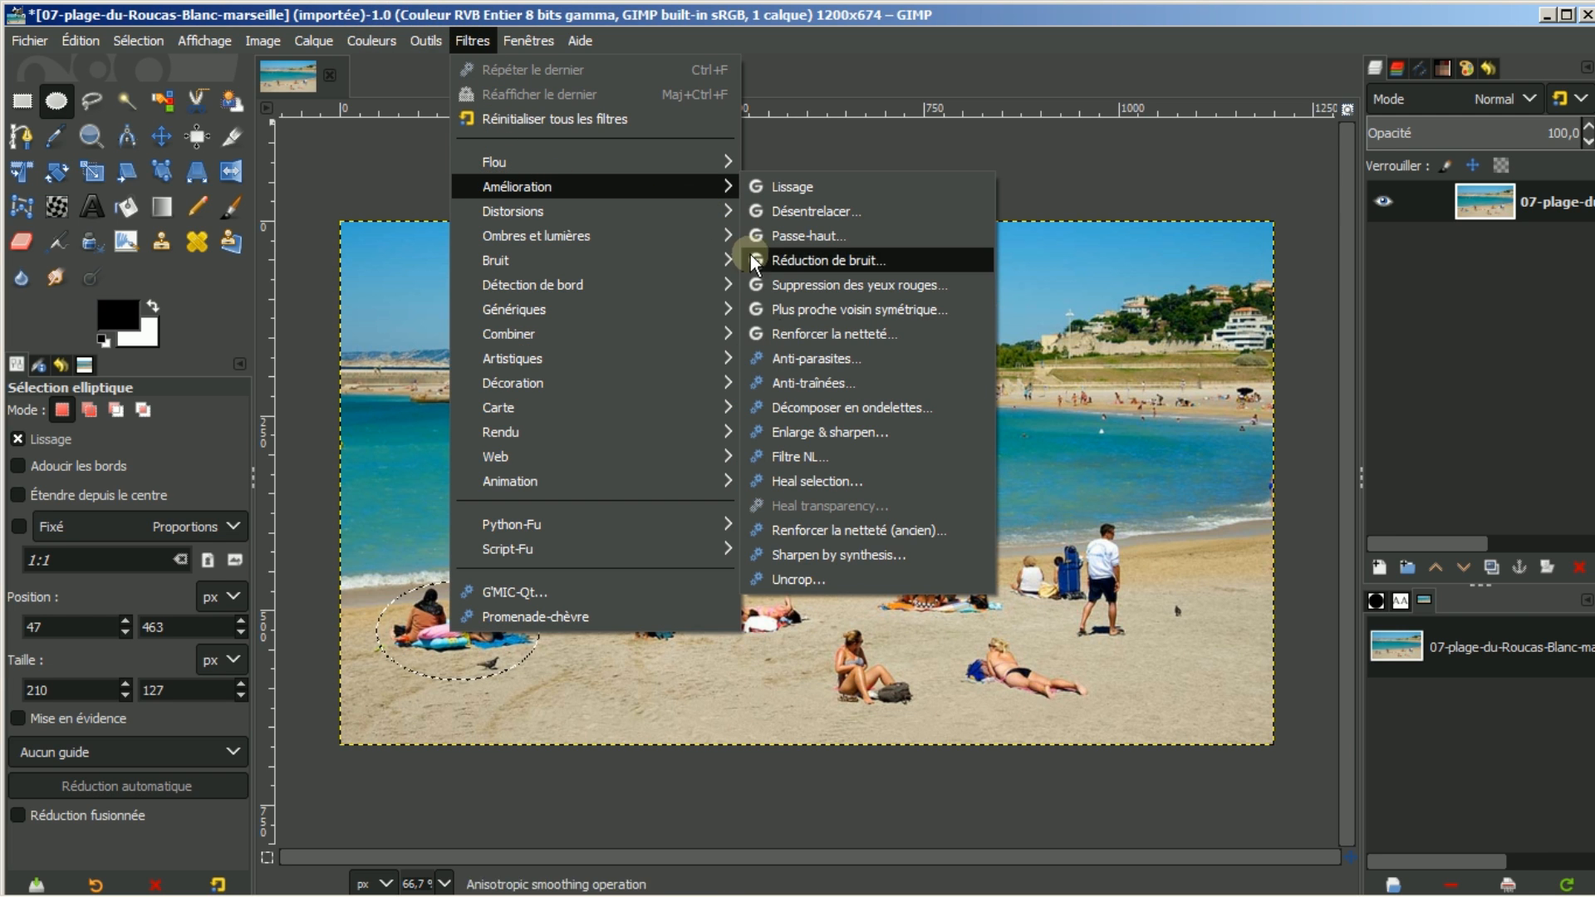
left_click(795, 481)
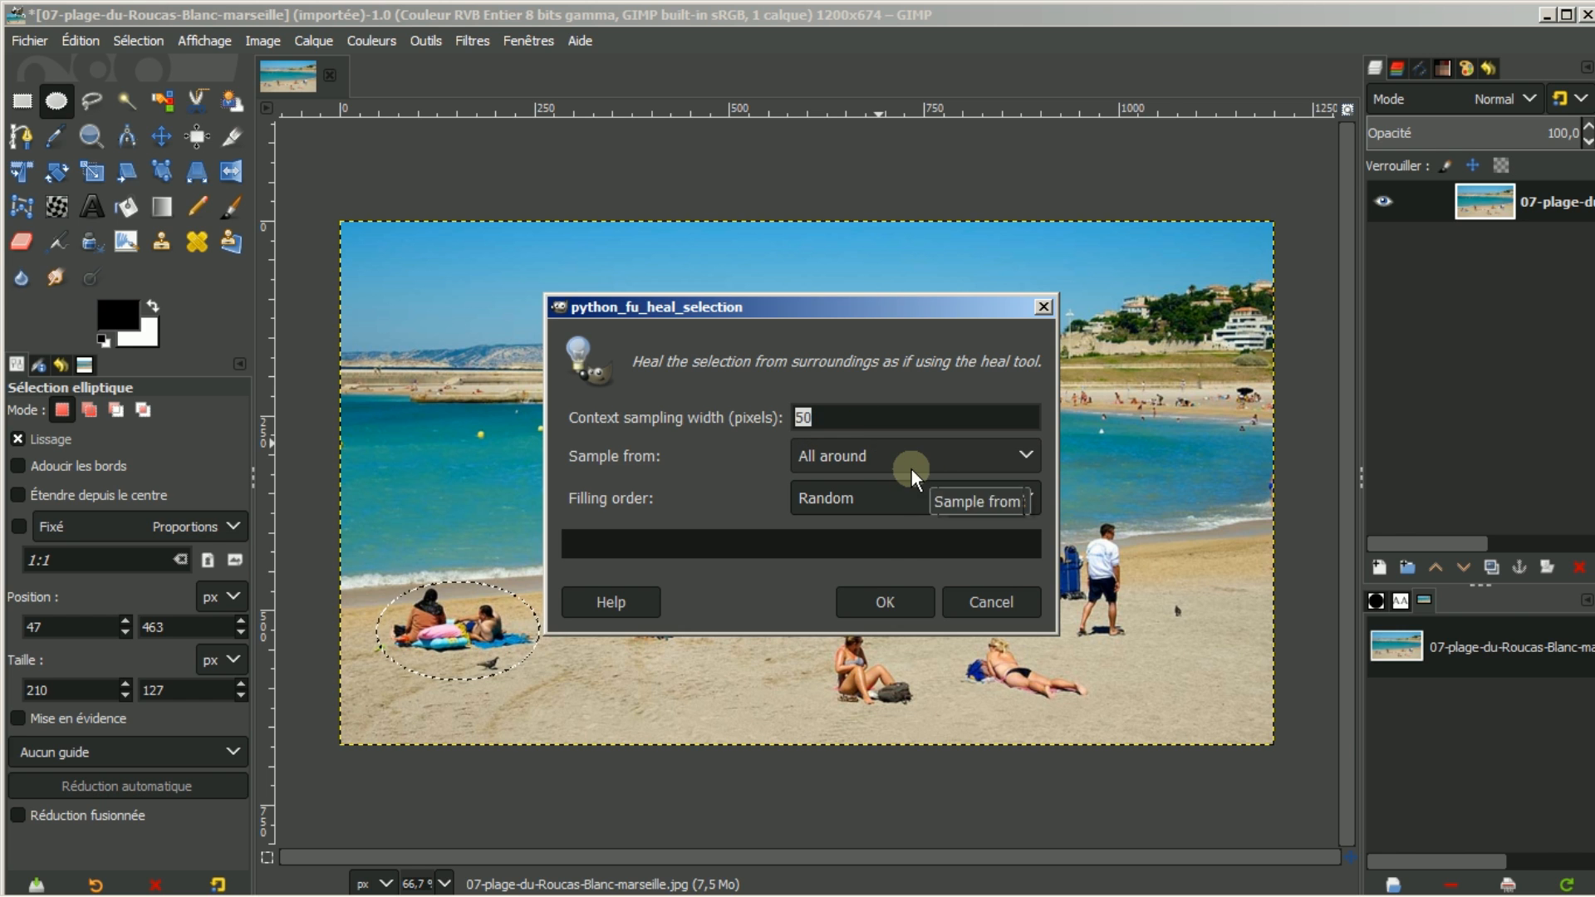
left_click(886, 602)
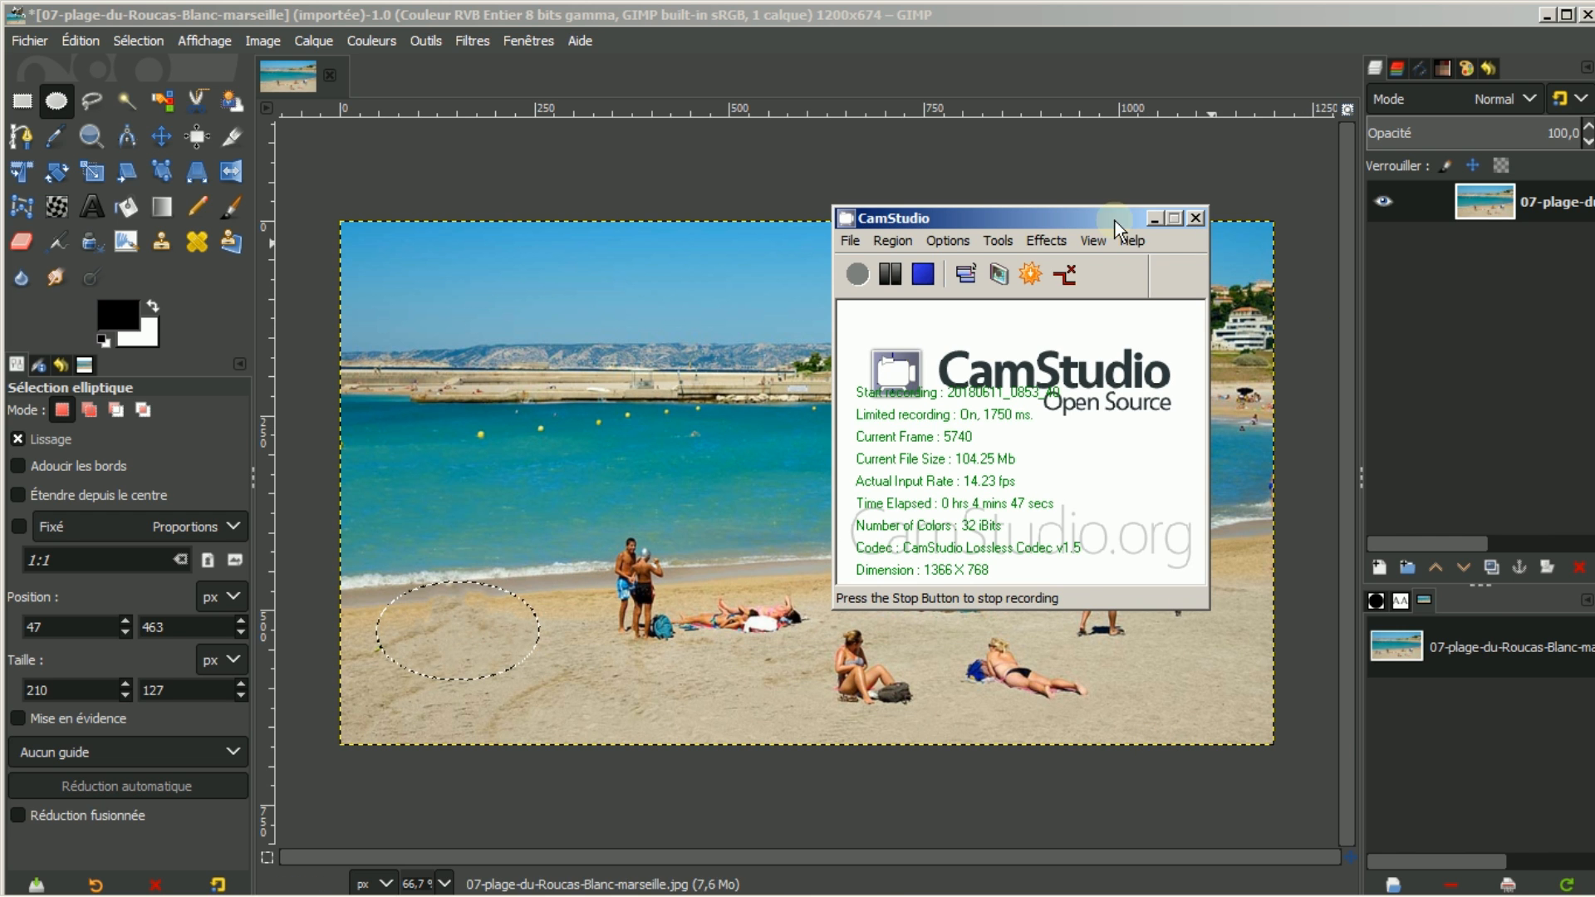
left_click(1104, 141)
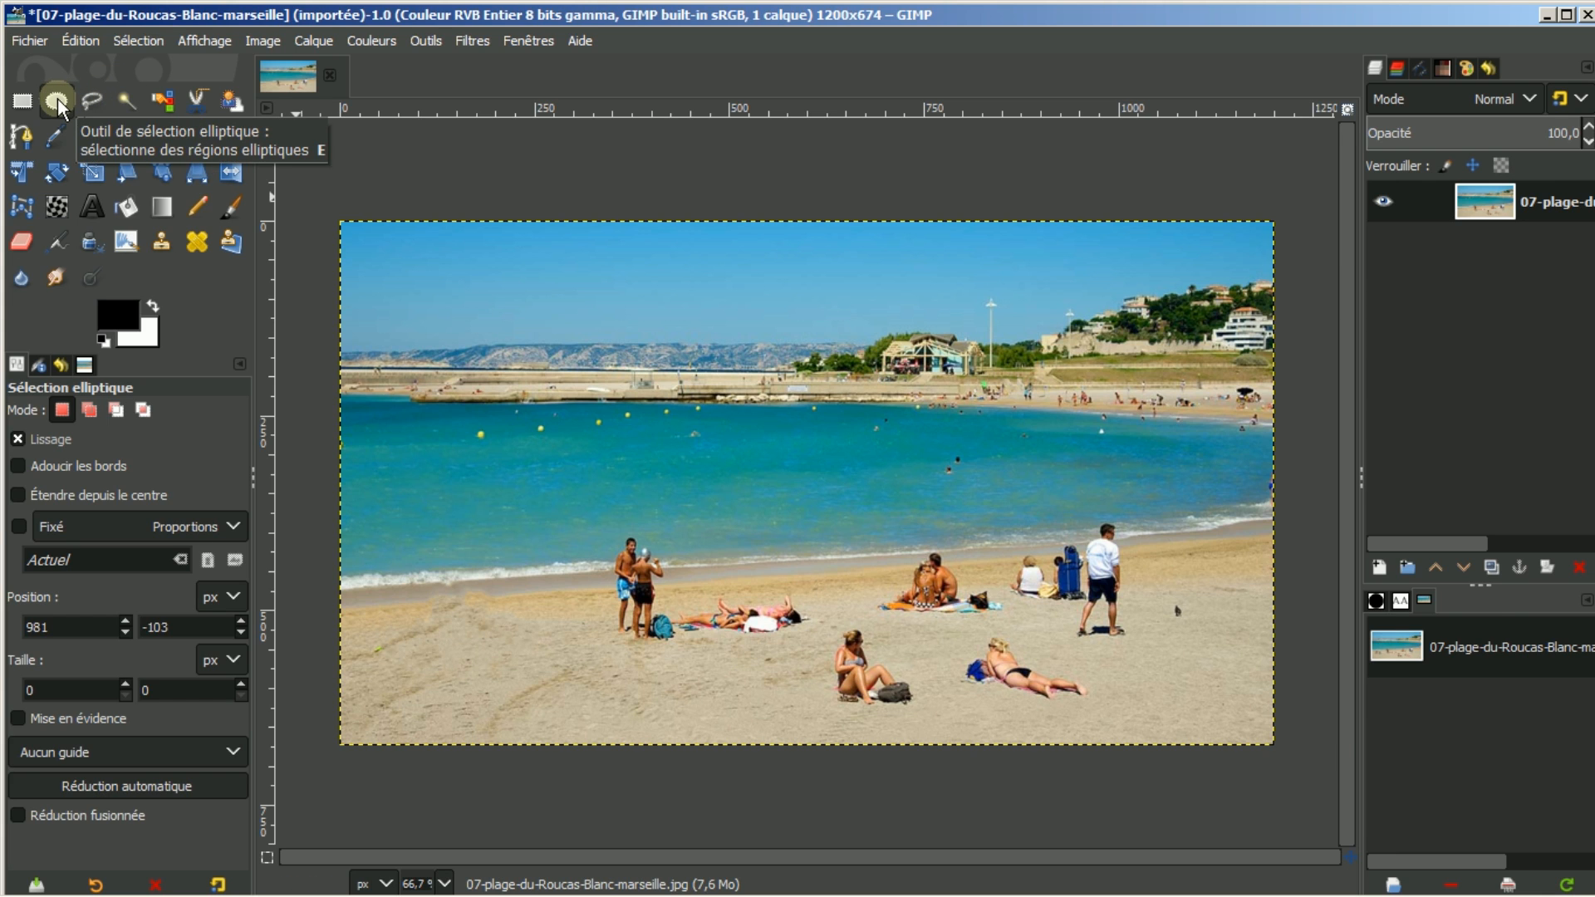
Select the seated woman in the foreground with an ellipse of about 164 × 134 px and repeat Heal selection on it.
left_click_drag(827, 622, 929, 725)
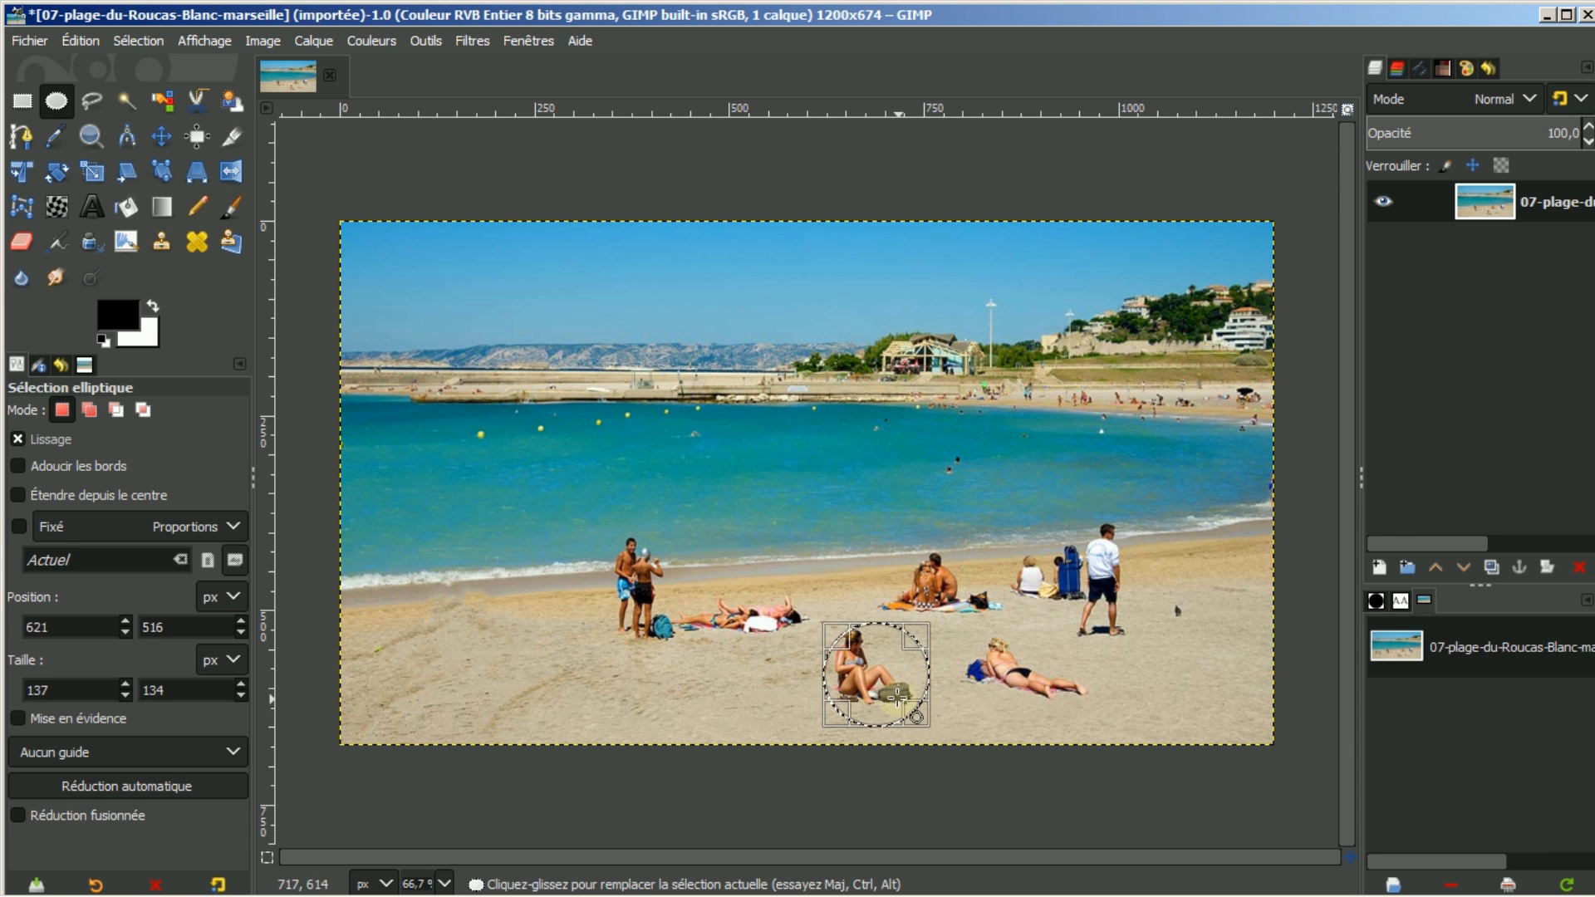
left_click_drag(856, 677, 836, 677)
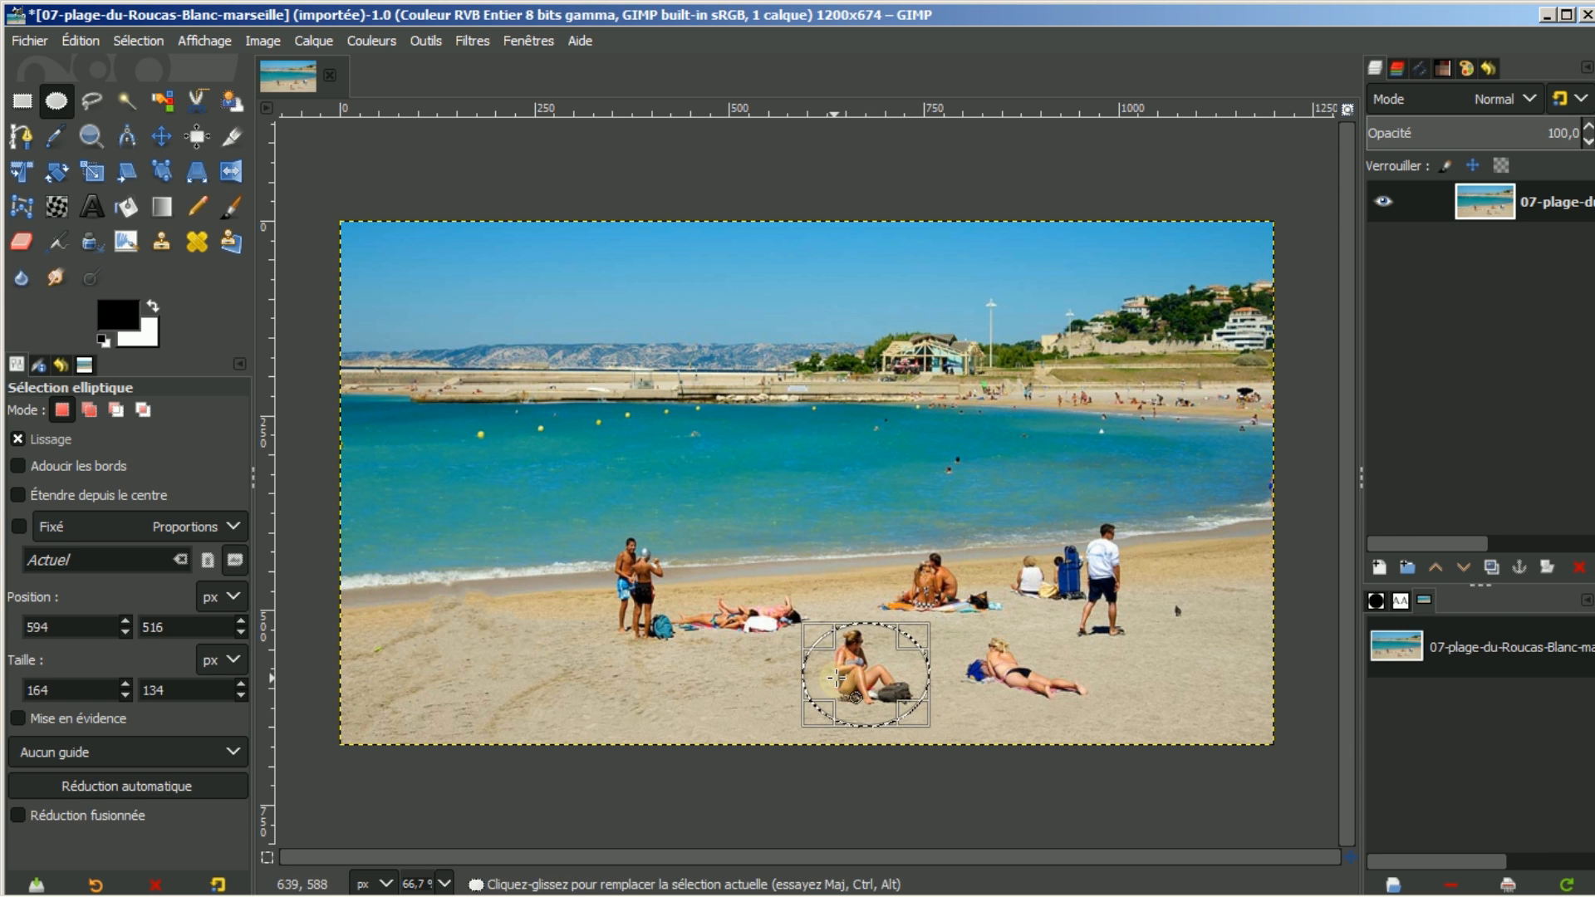
left_click(845, 678)
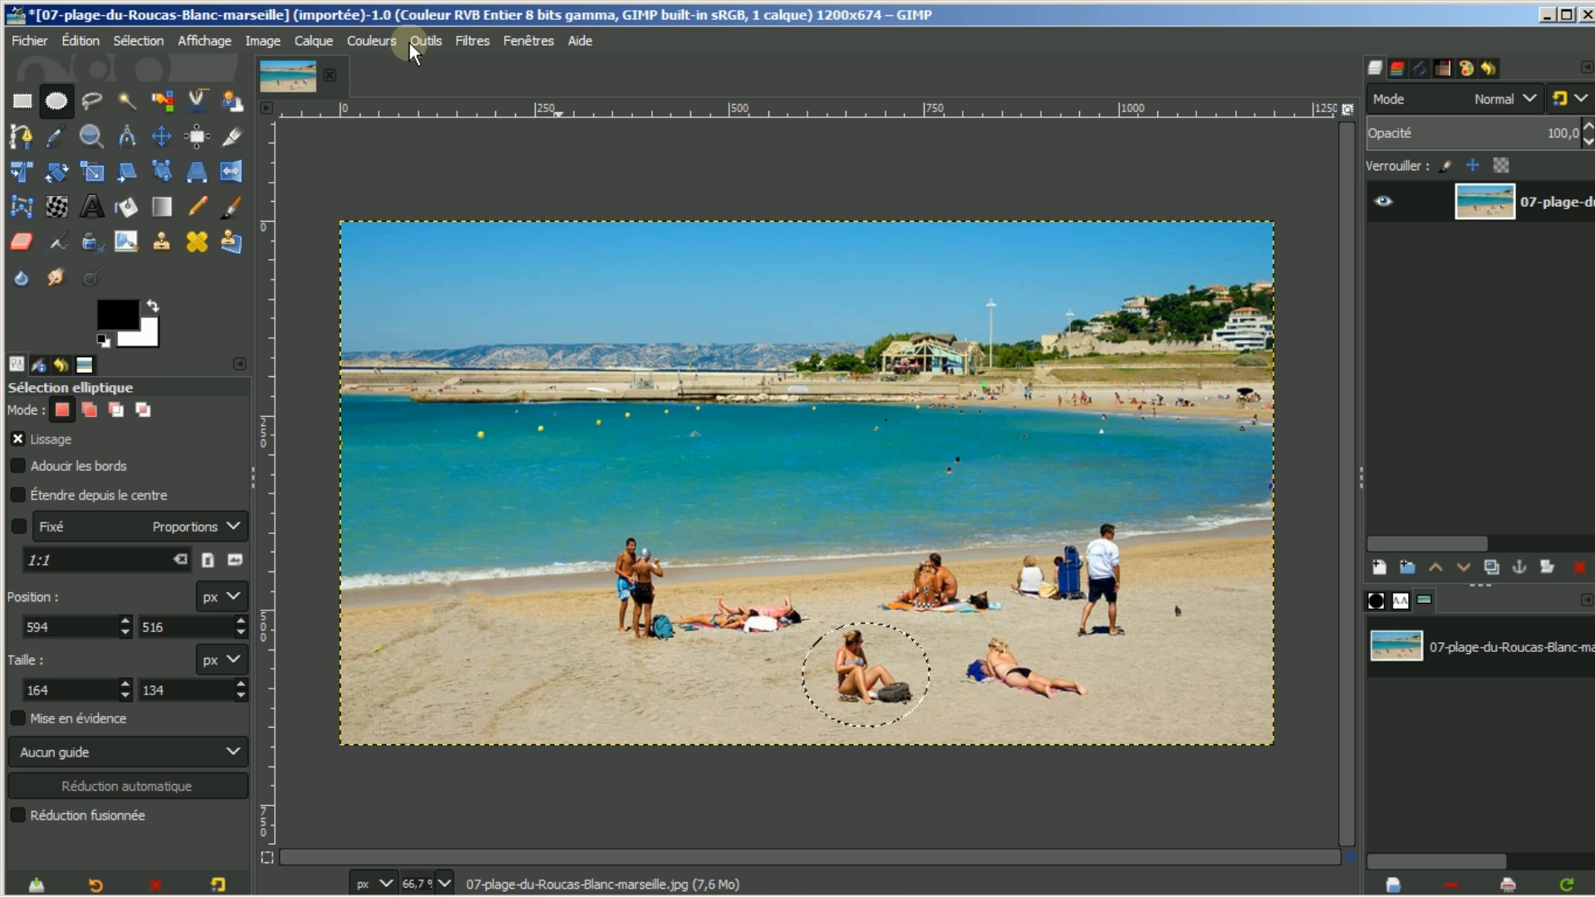
left_click(468, 38)
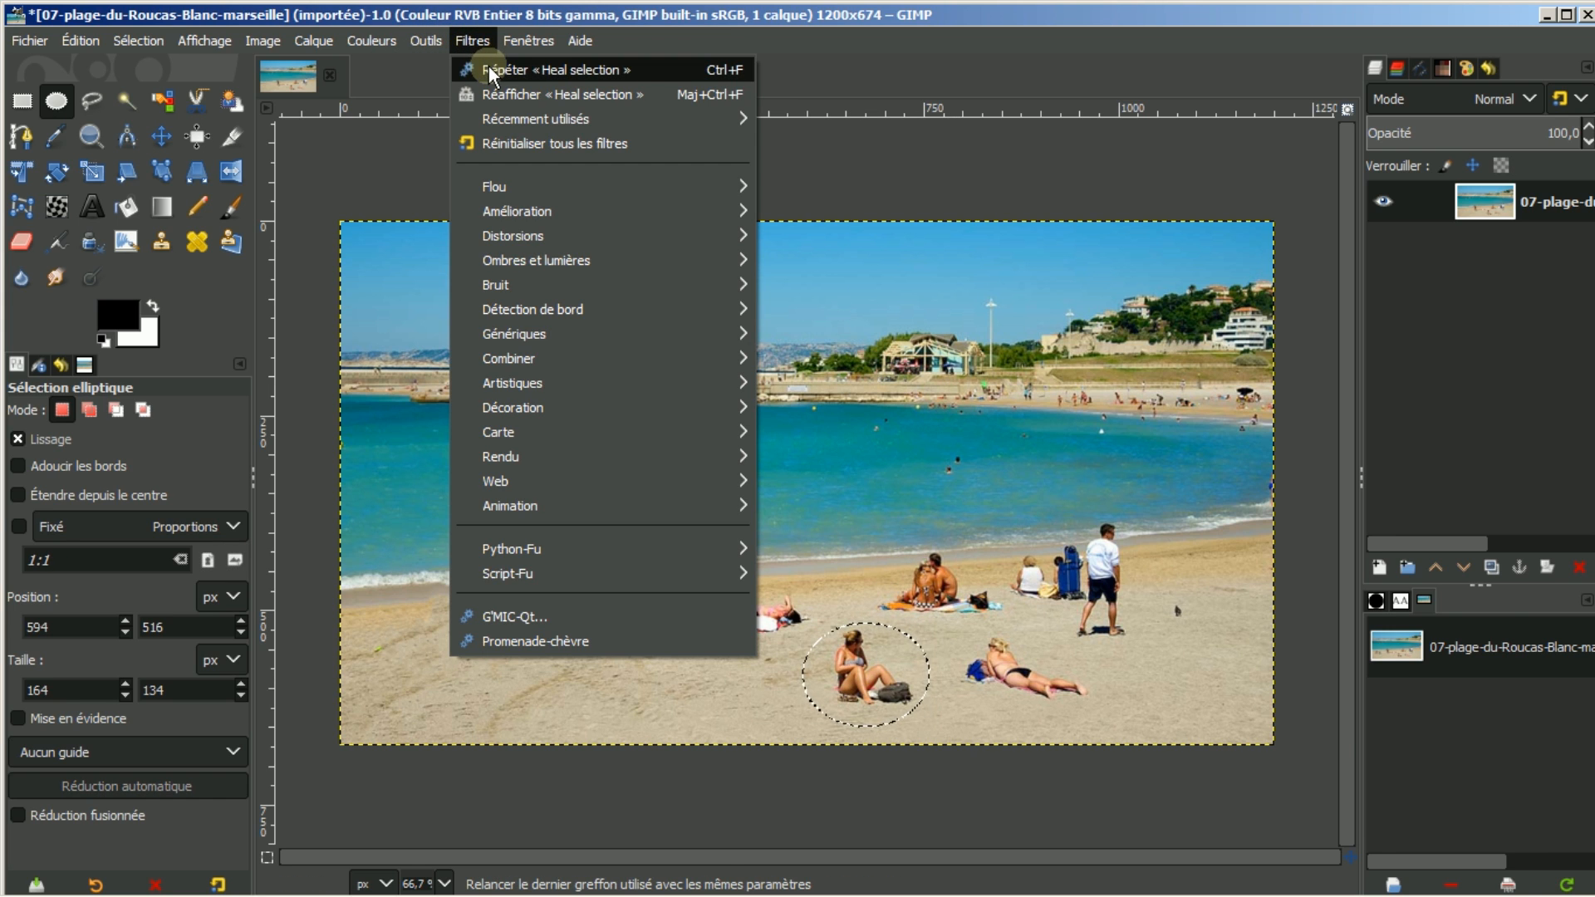
left_click(489, 68)
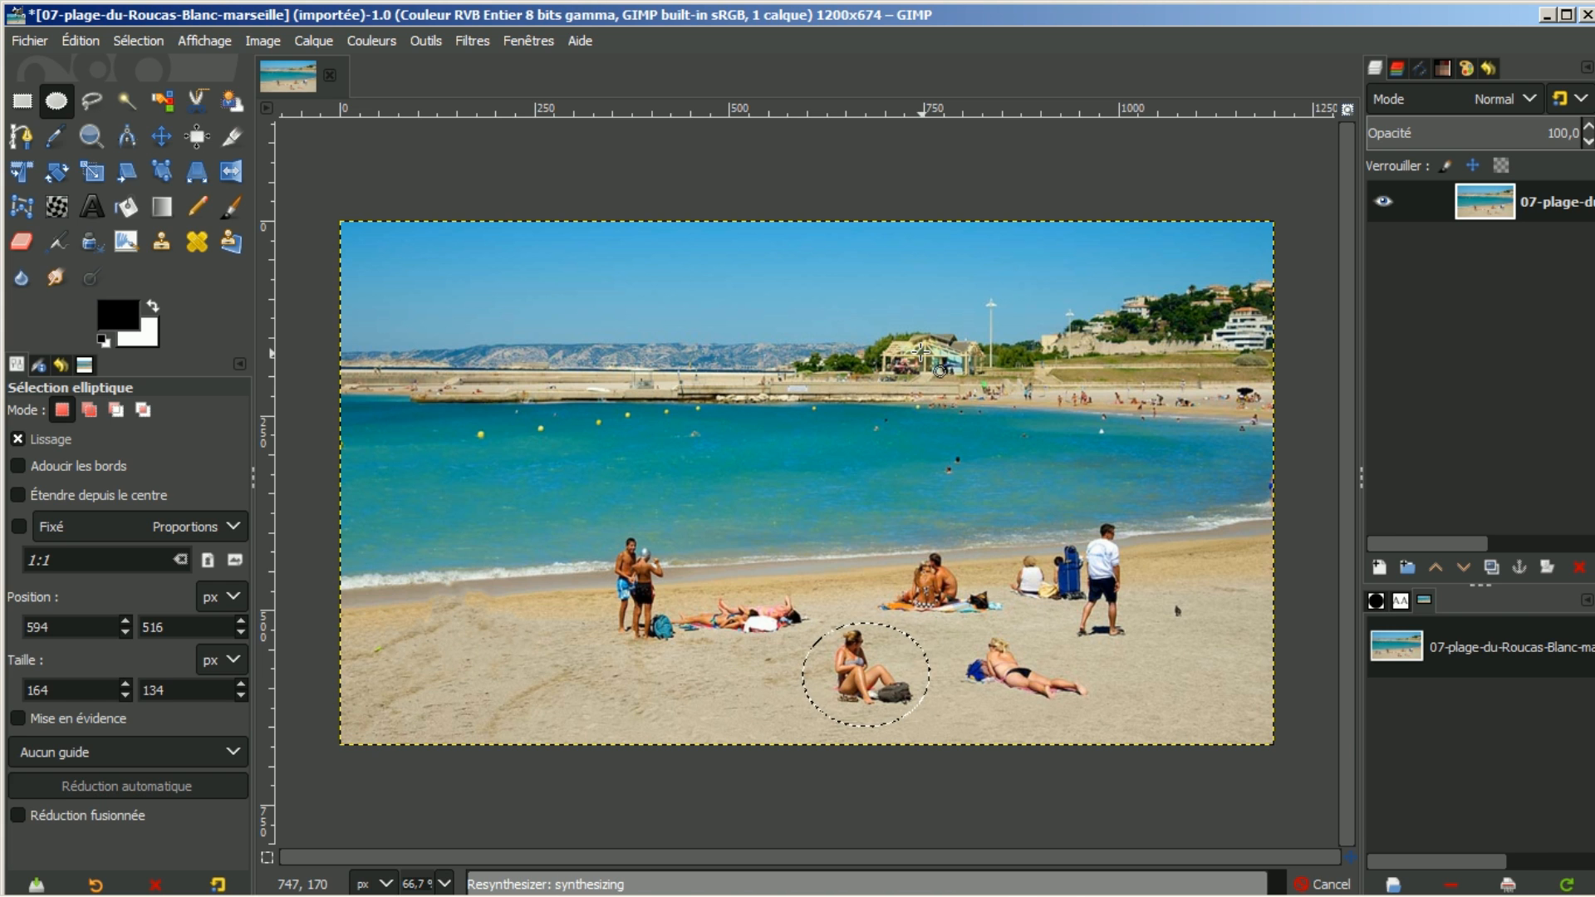
Select the sunbather lying in the foreground with an ellipse of about 207 × 115 px and repeat Heal selection on it.
left_click(943, 642)
left_click_drag(943, 642, 1104, 718)
left_click_drag(1020, 651, 1019, 636)
left_click(1019, 638)
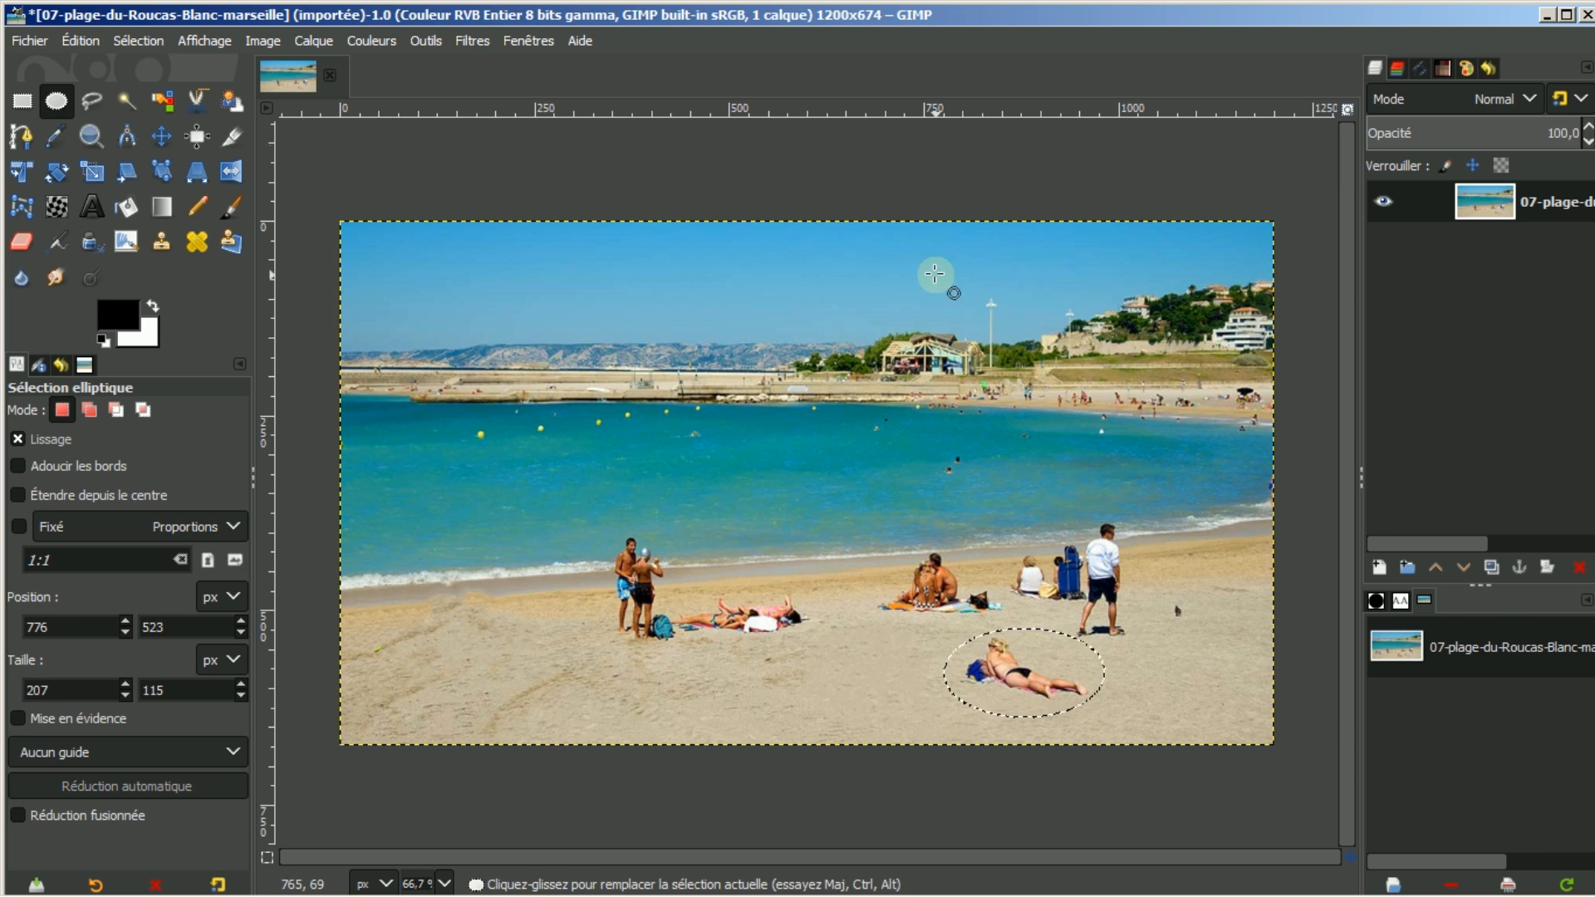
left_click(460, 44)
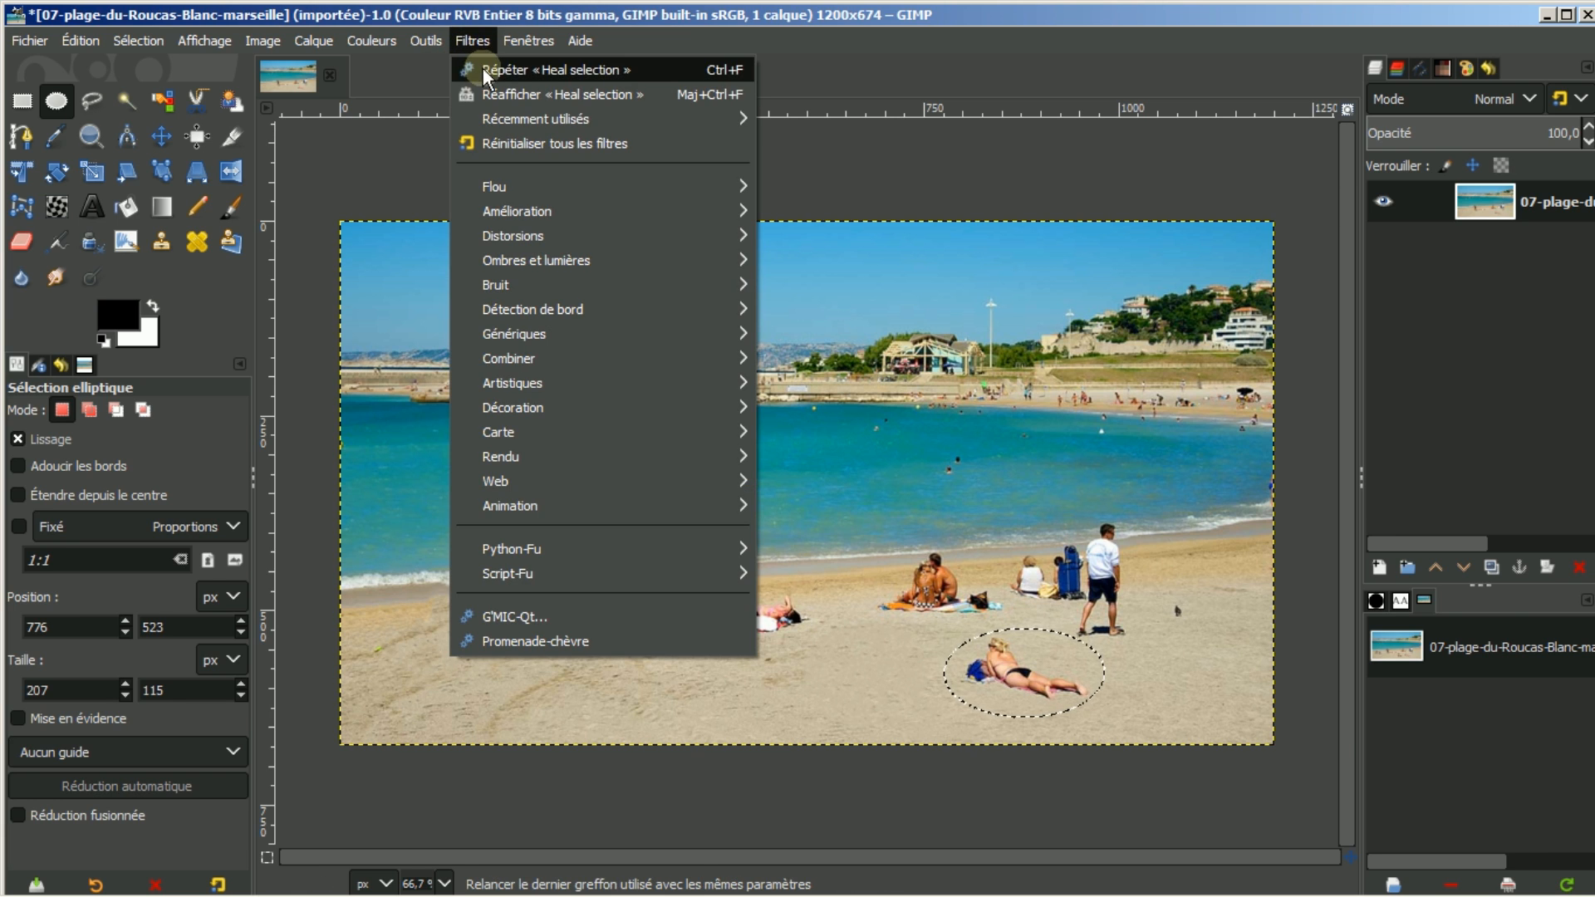
left_click(485, 68)
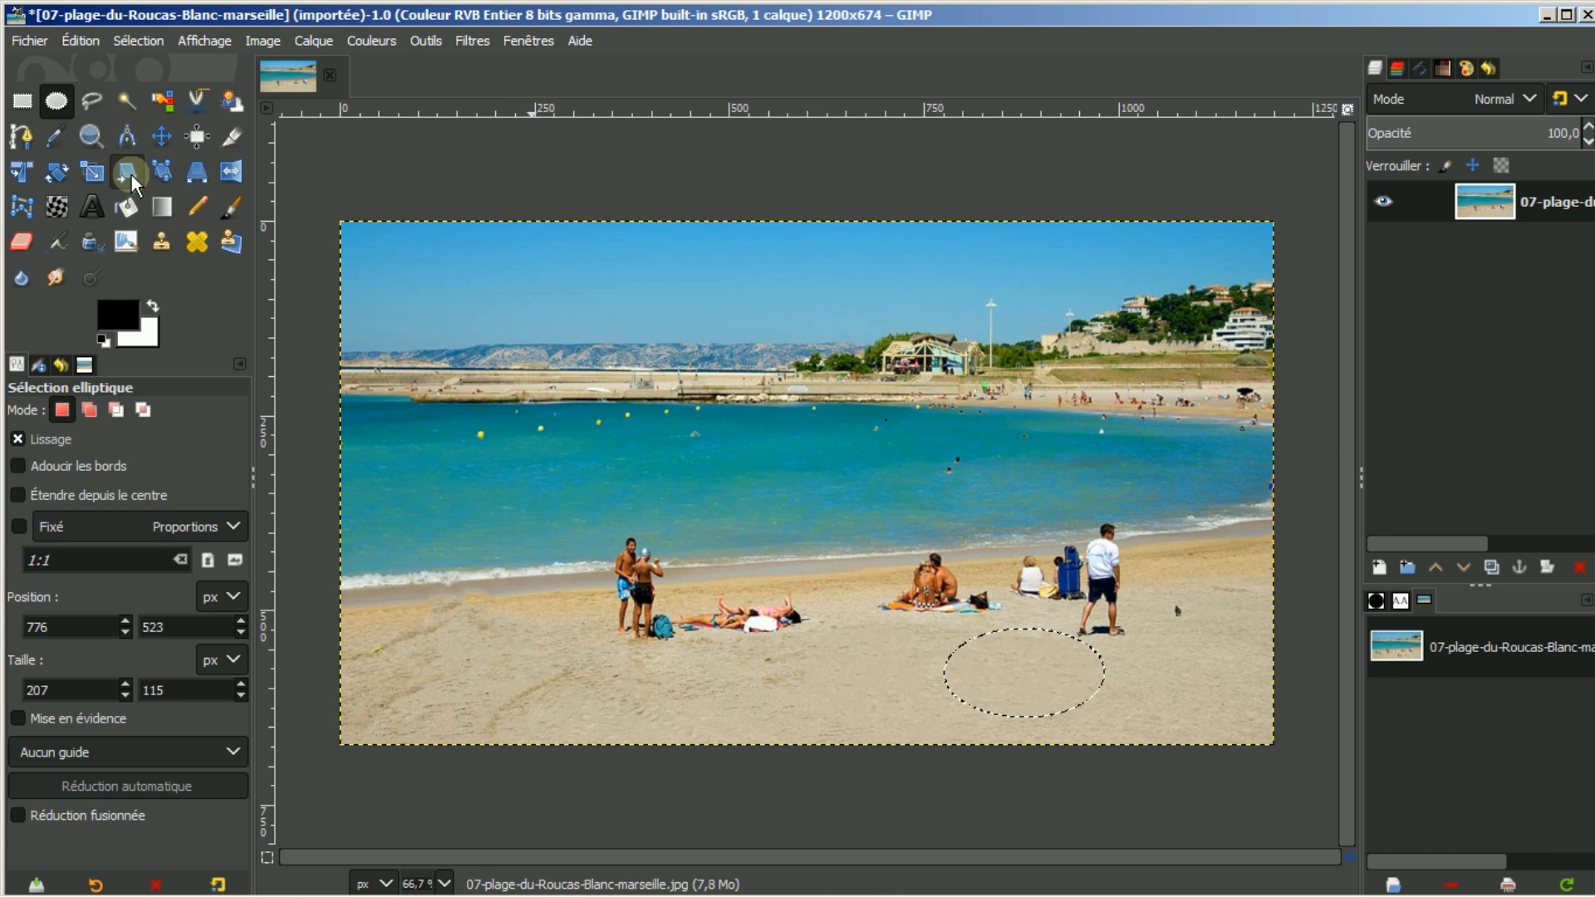
Remove the selection and paint over the waterfront building and the tall mast in black with the size 51 Paintbrush.
left_click(232, 210)
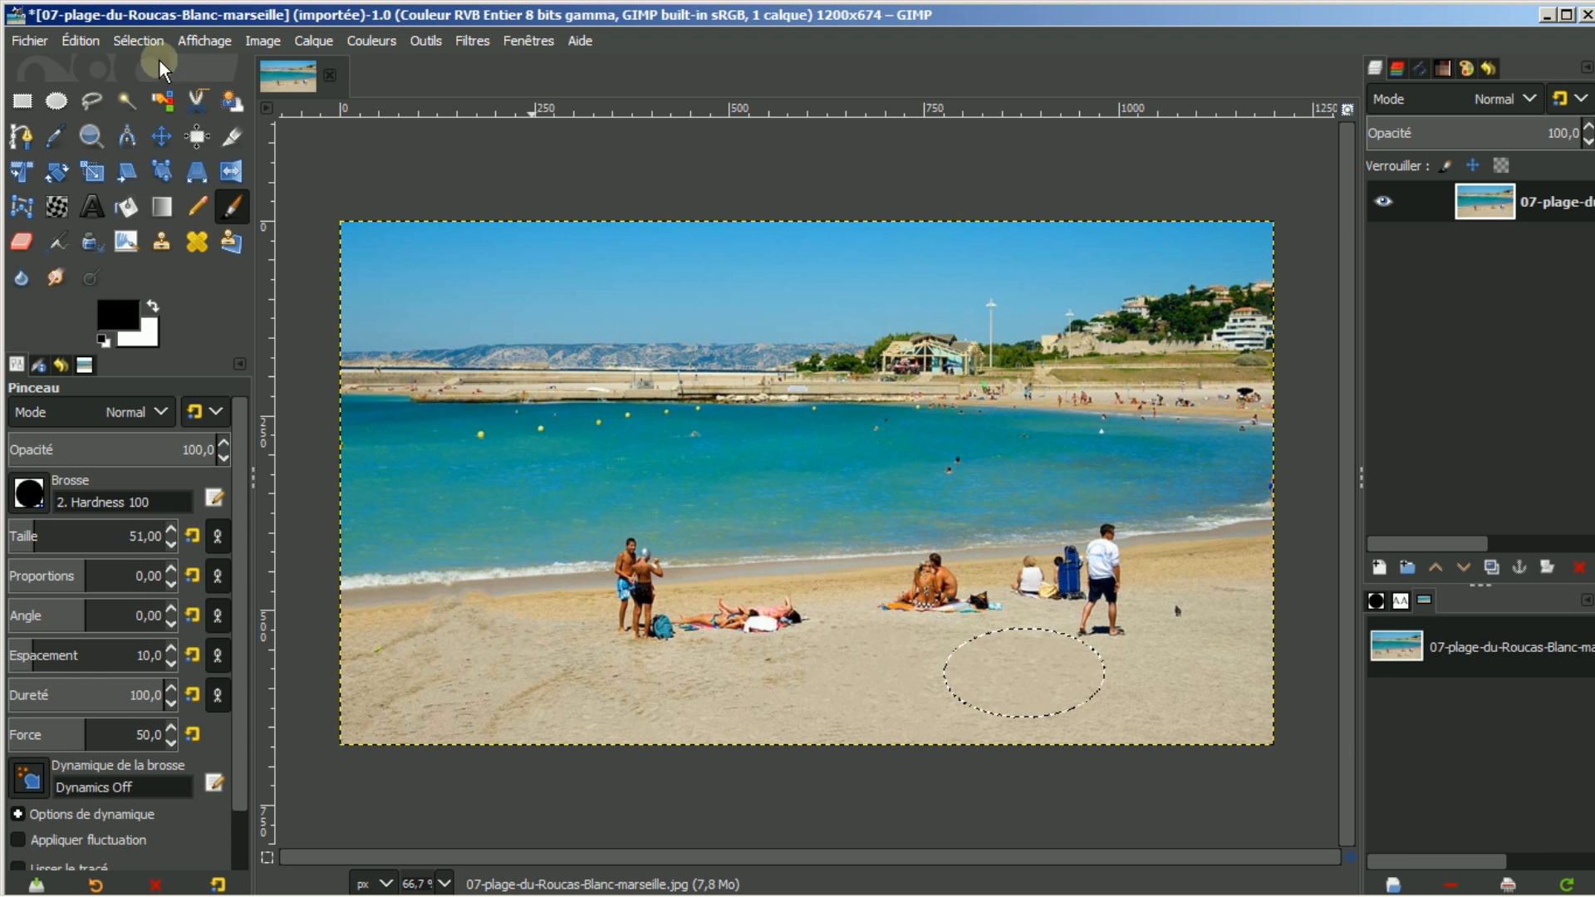
left_click(78, 38)
mouse_move(136, 41)
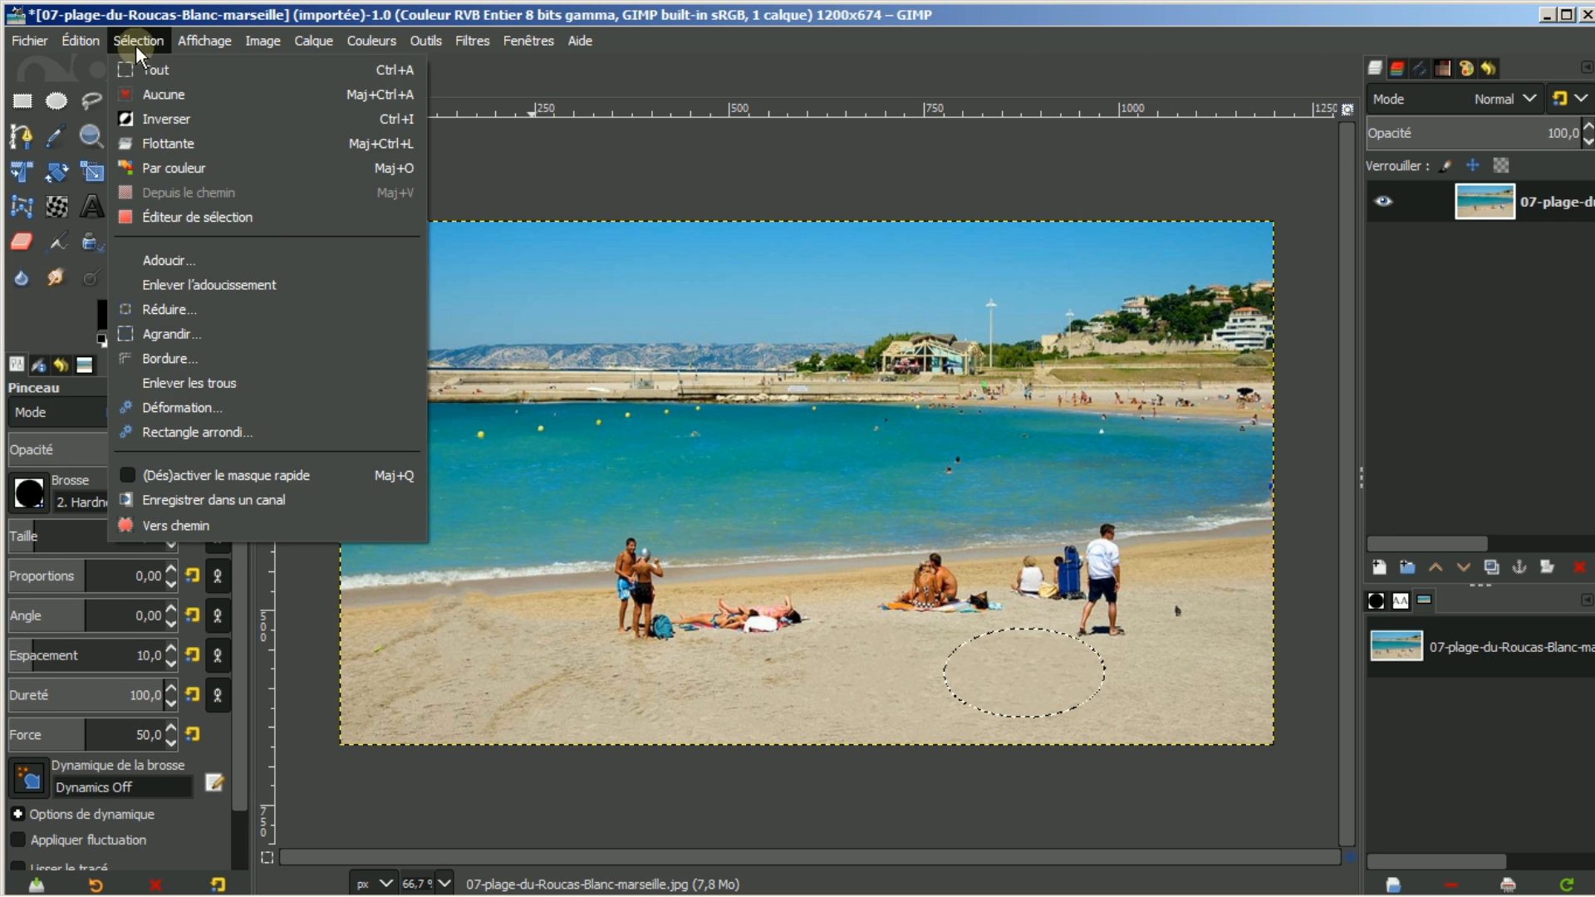
left_click(149, 95)
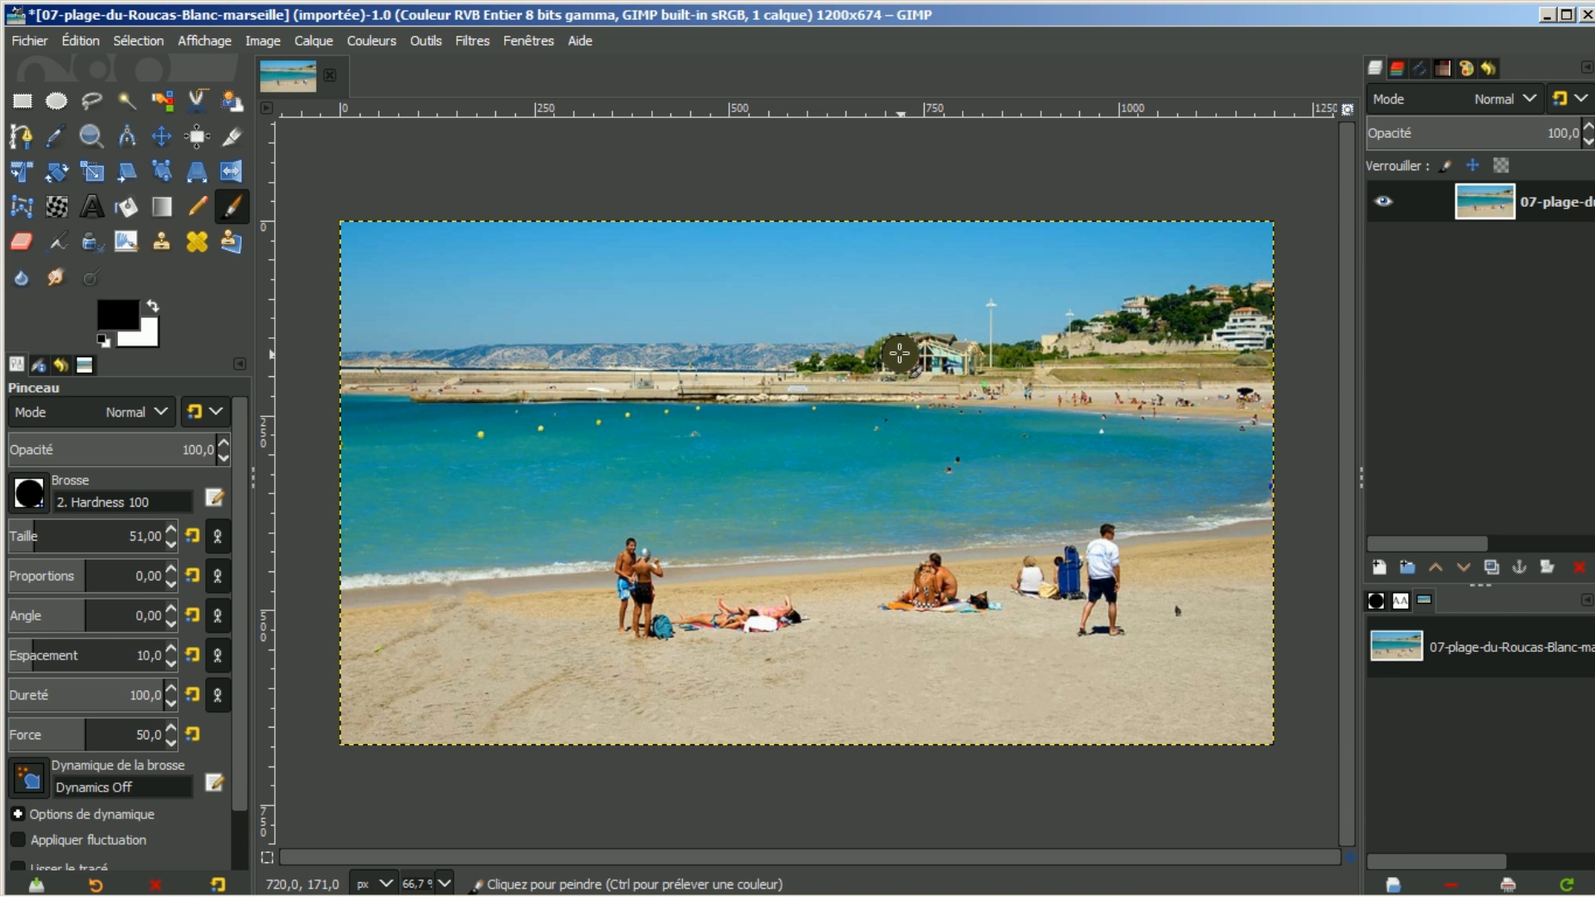
mouse_move(900, 353)
left_mouse_down()
mouse_move(971, 354)
mouse_move(877, 363)
left_mouse_up()
left_click_drag(980, 311, 980, 360)
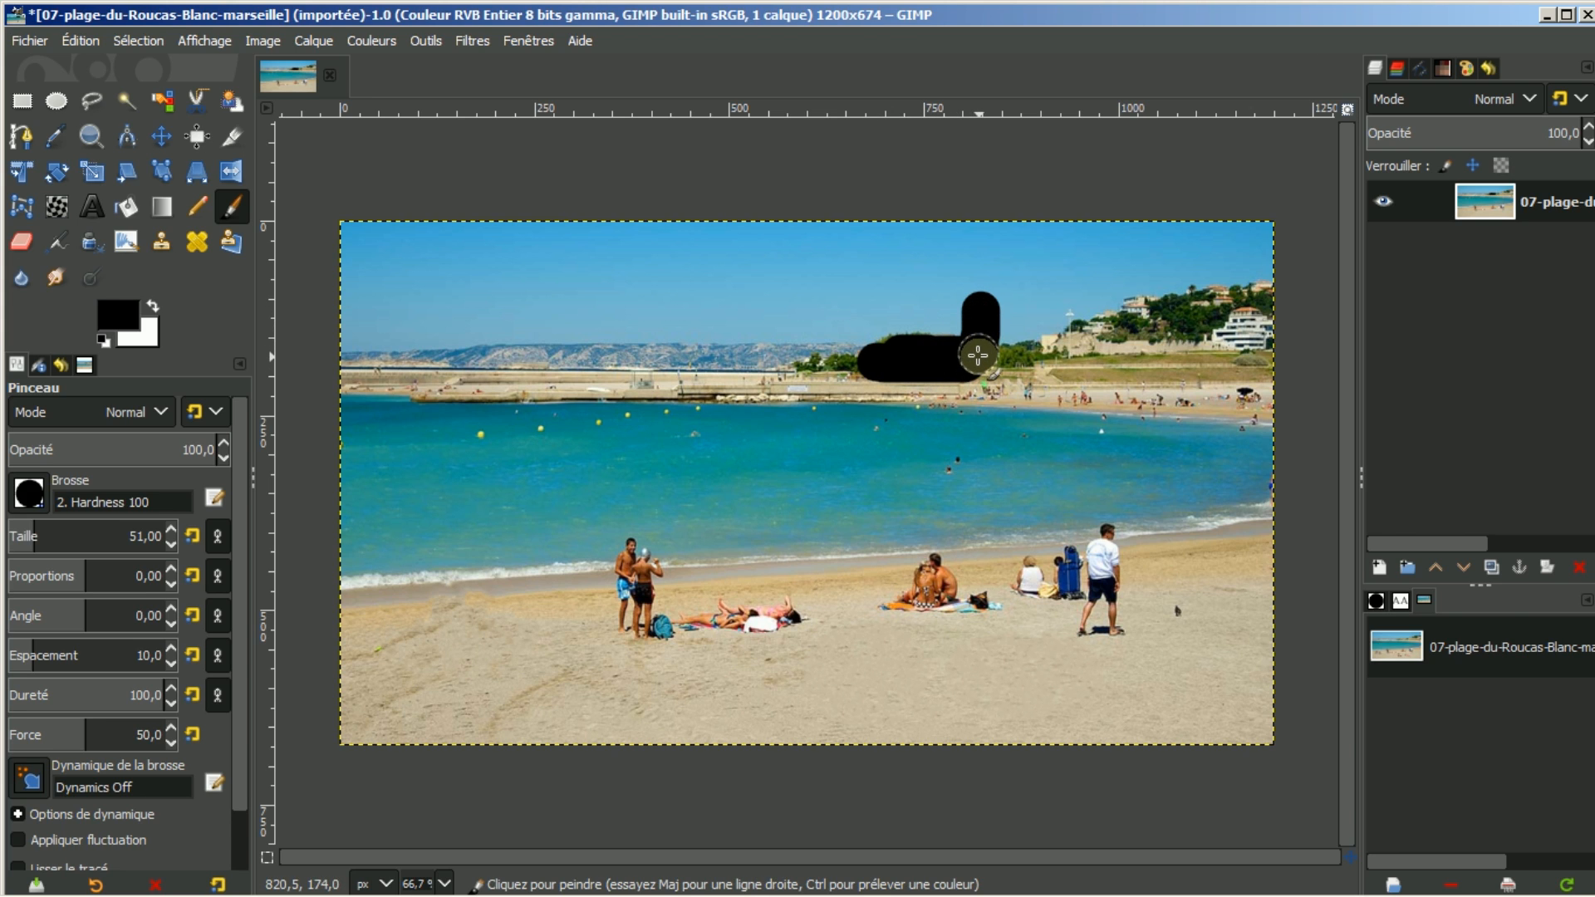
Open the G'MIC-Qt filters and choose Inpaint [multi-scale] from the Repair category.
left_click(481, 39)
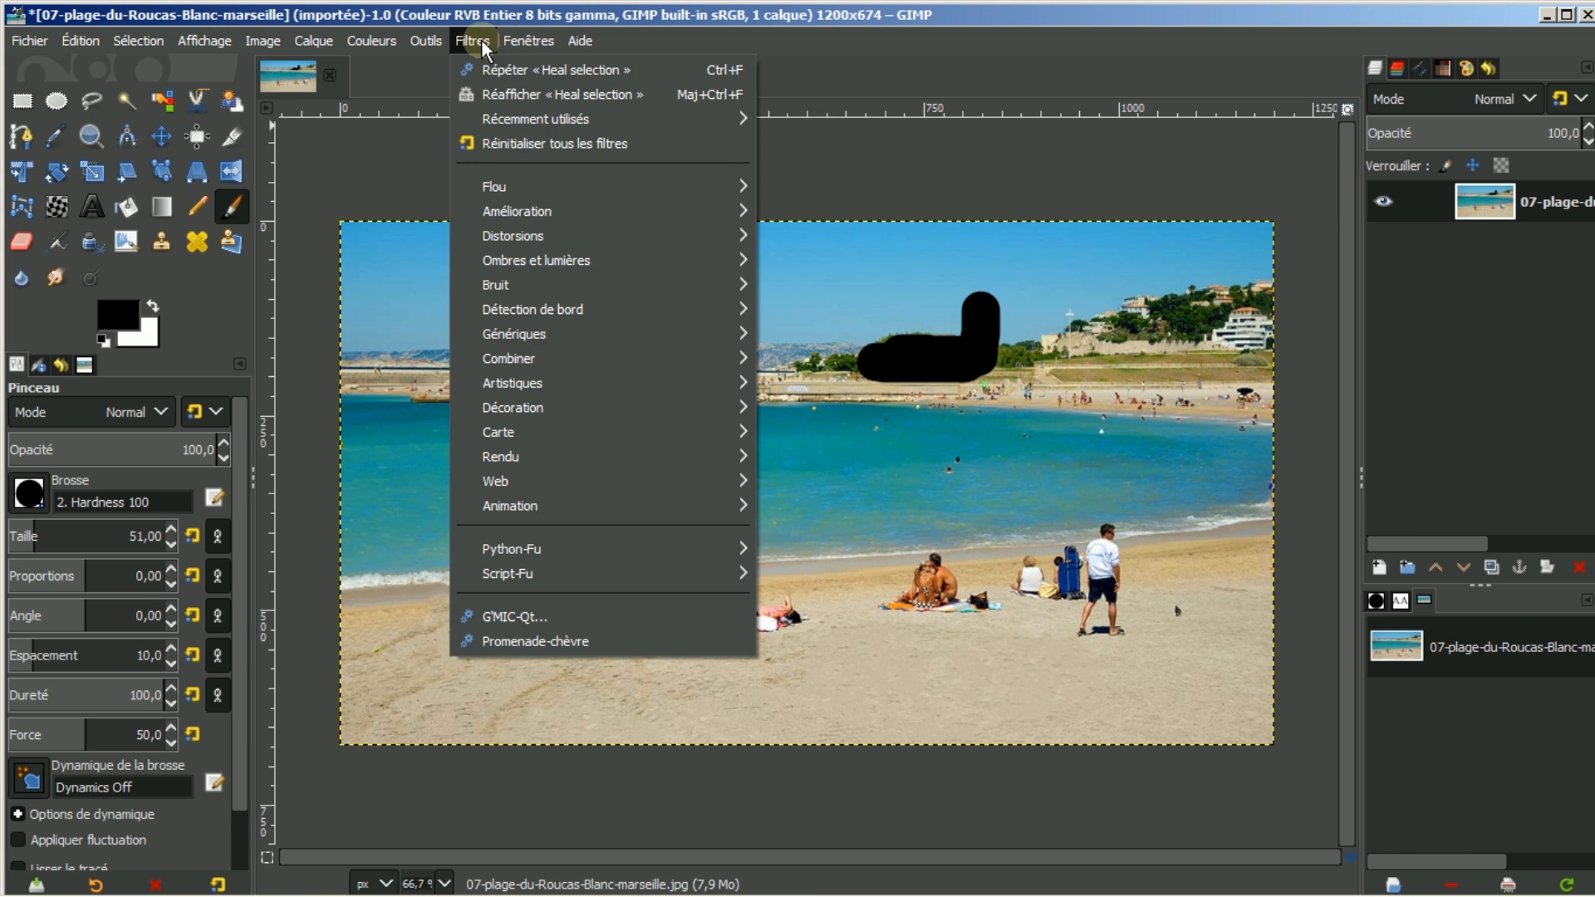
left_click(483, 618)
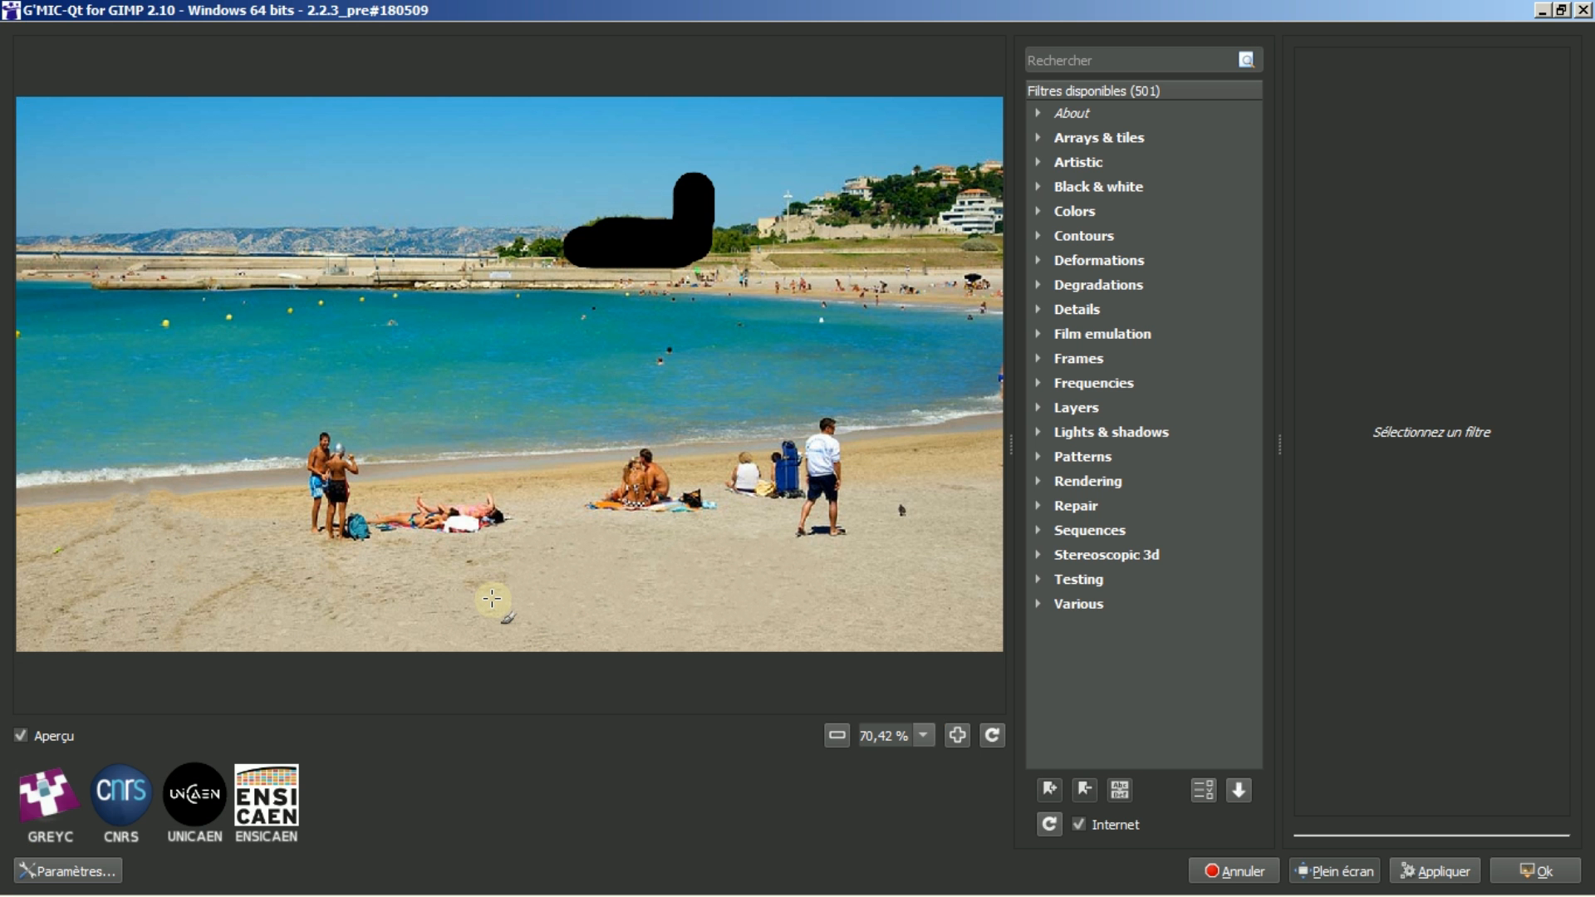
left_click(1039, 505)
scroll(1159, 615, "down", 4)
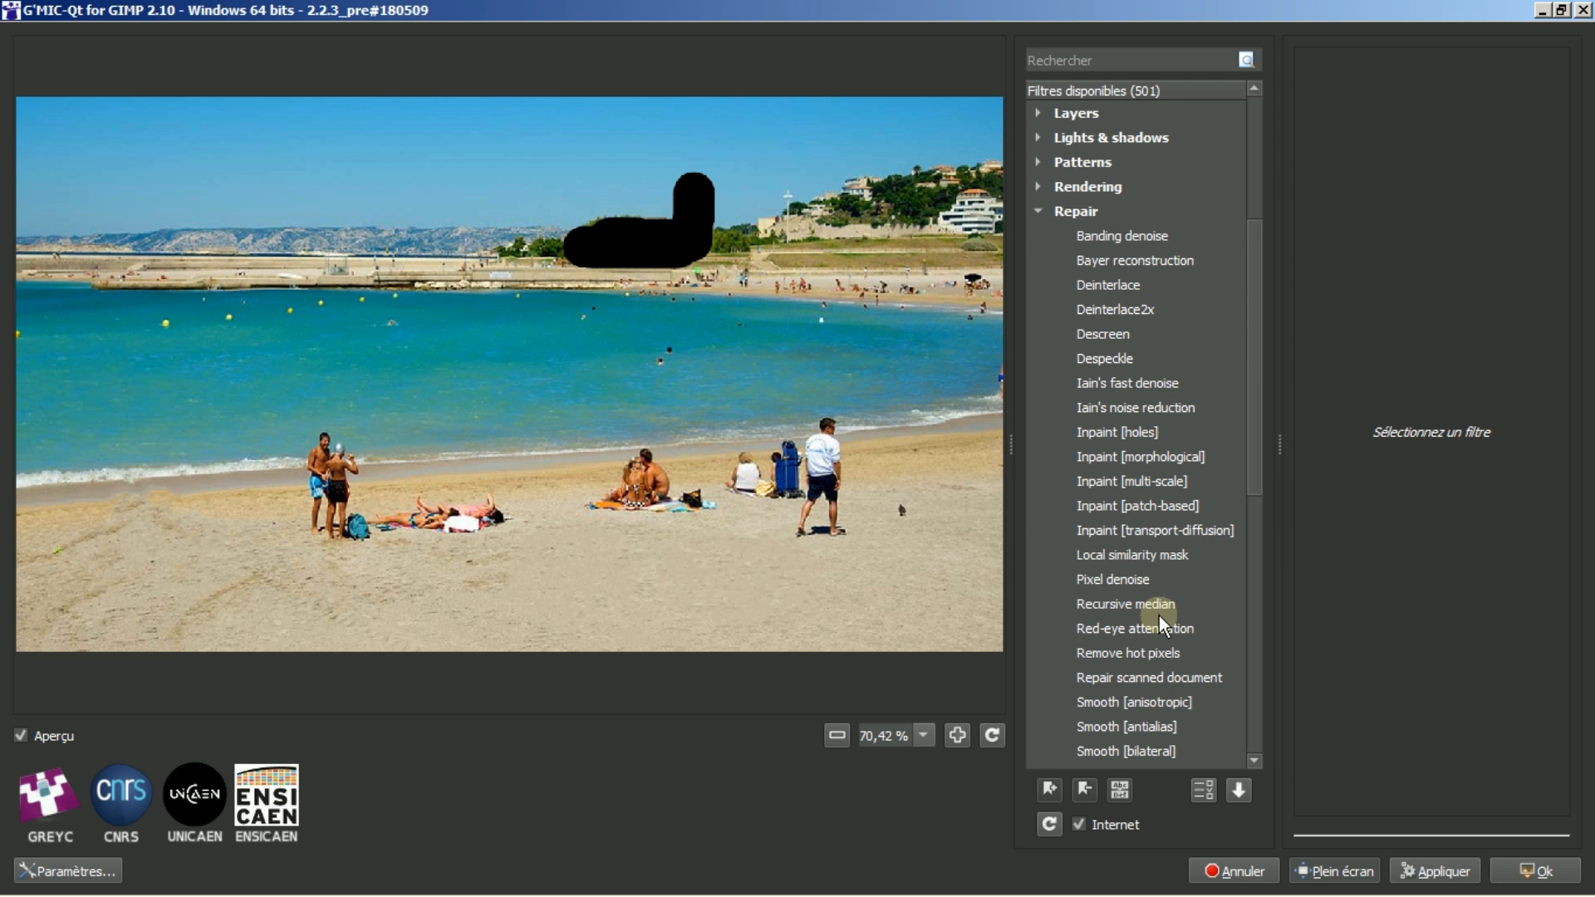
scroll(1161, 613, "down", 2)
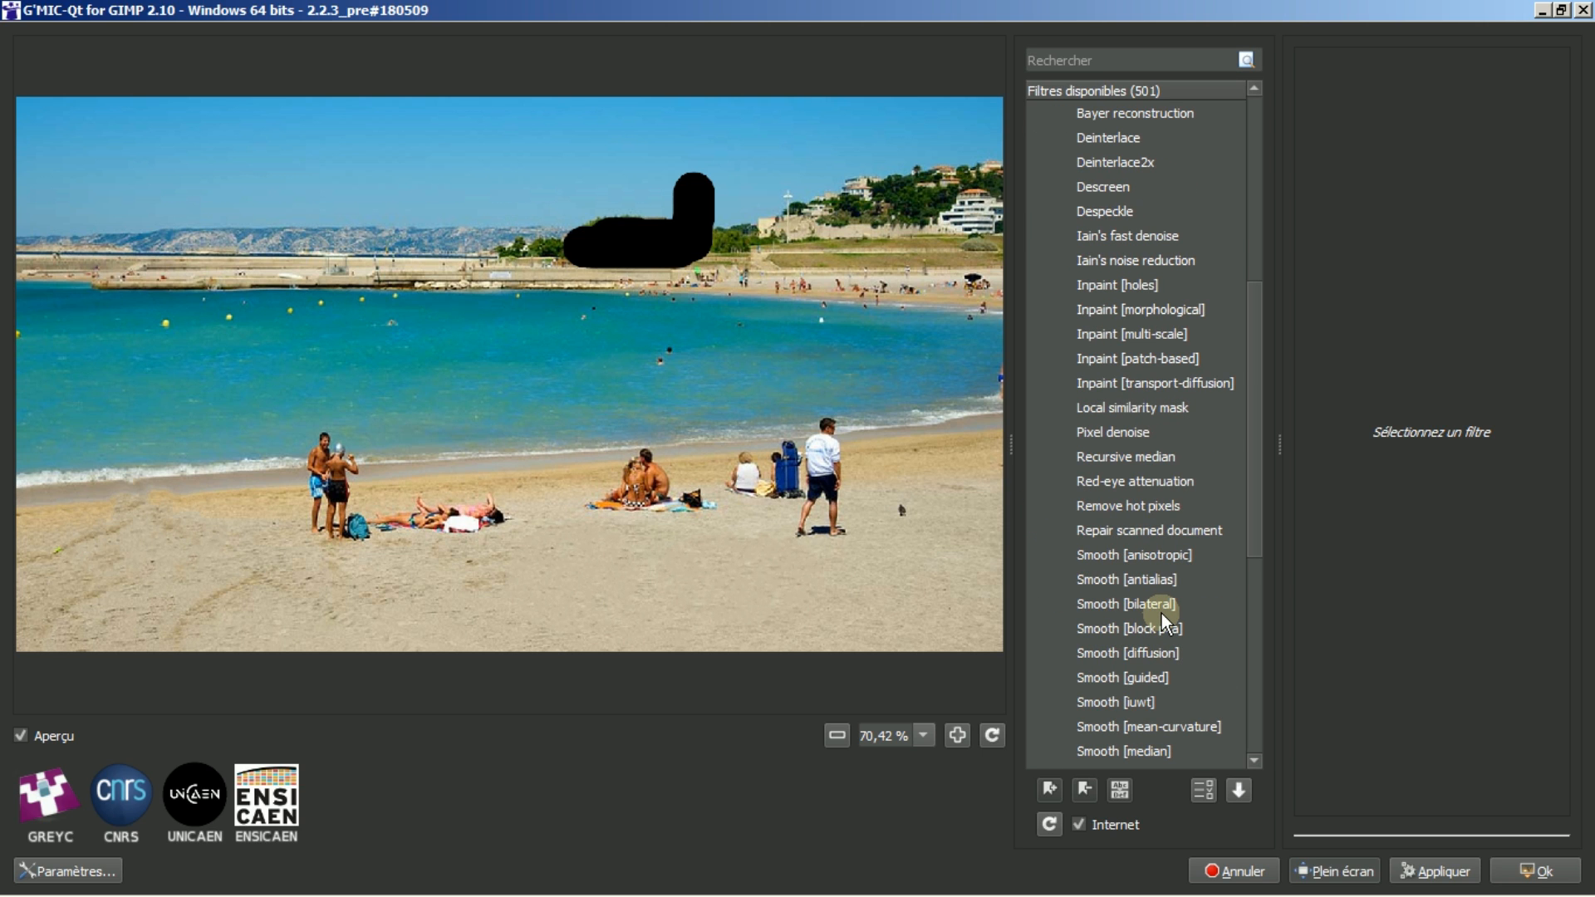
scroll(1161, 611, "up", 1)
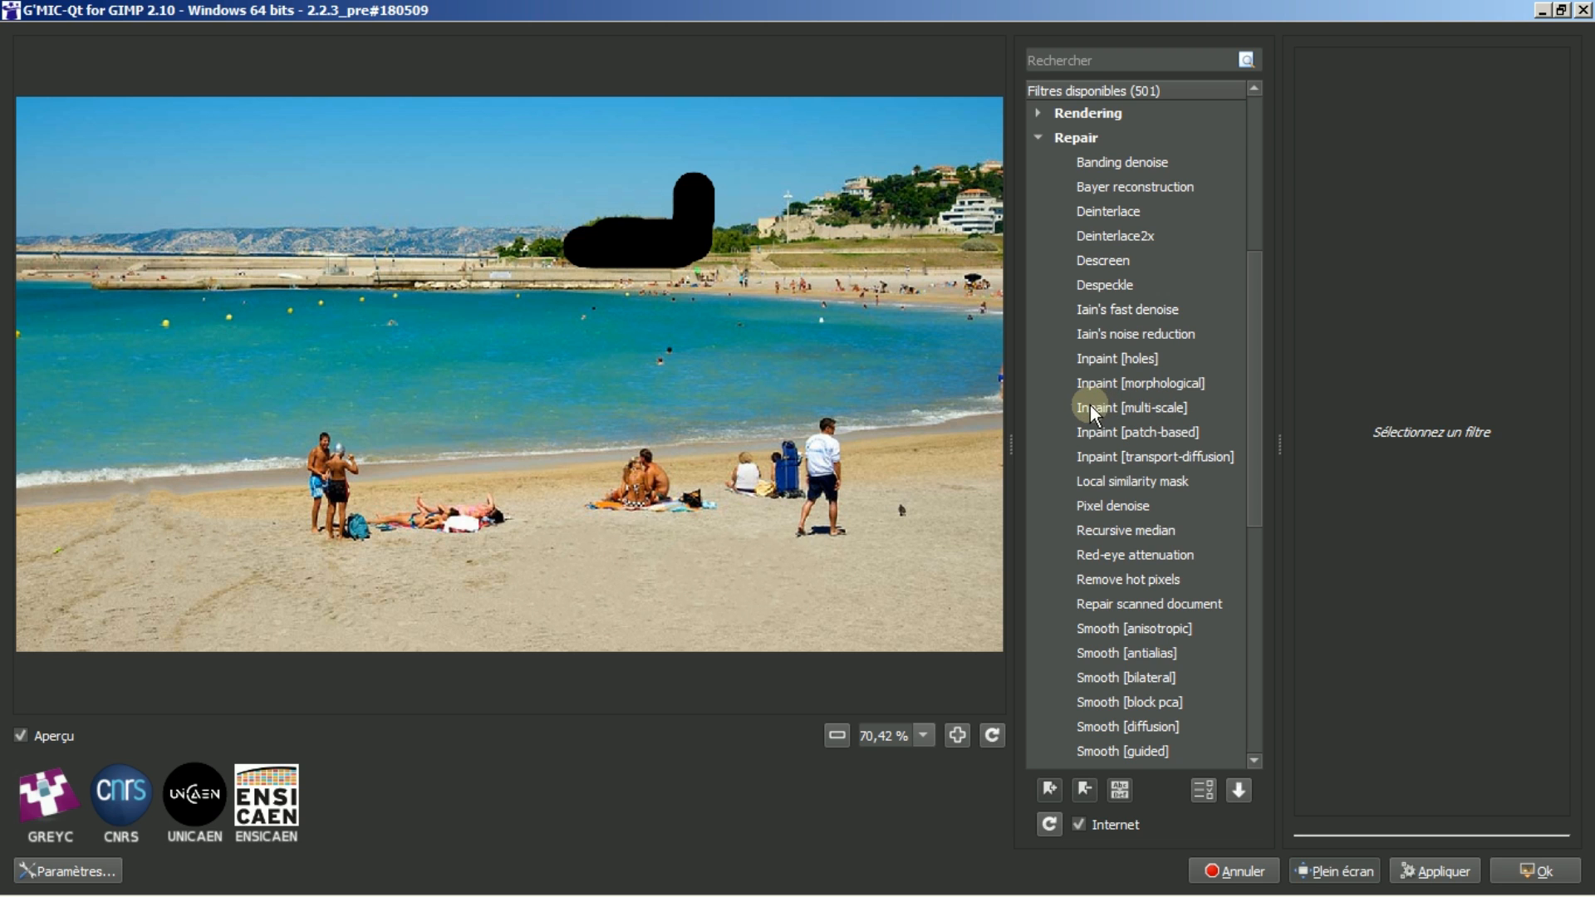
left_click(1138, 408)
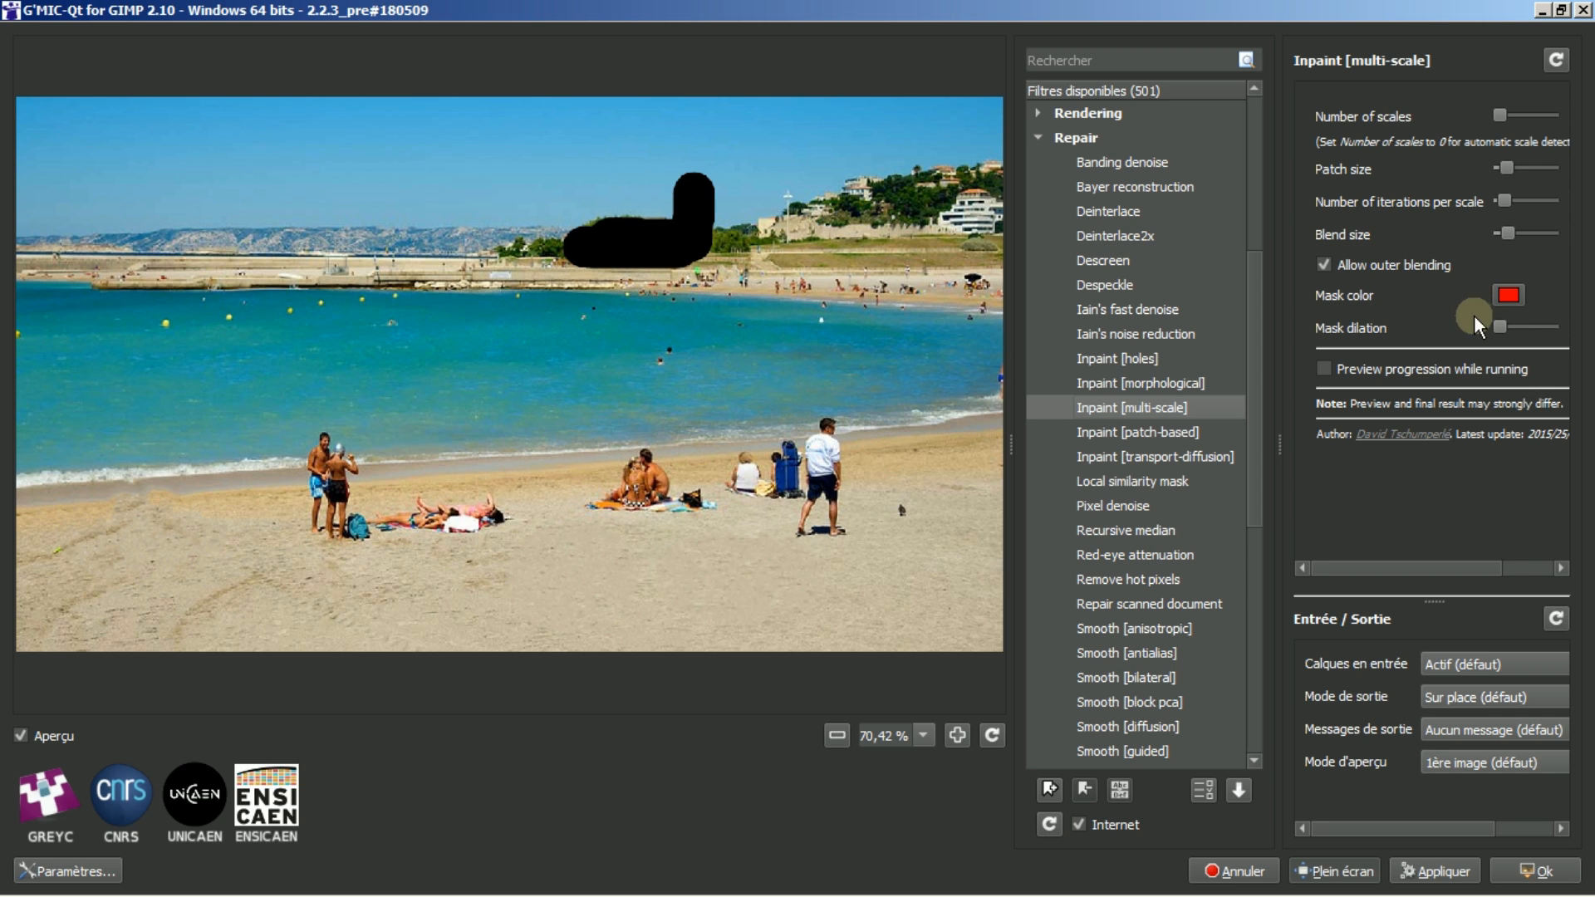
Set the inpainting mask color to black (#000000), increase the mask dilation, and apply the filter to the image.
left_click(1505, 294)
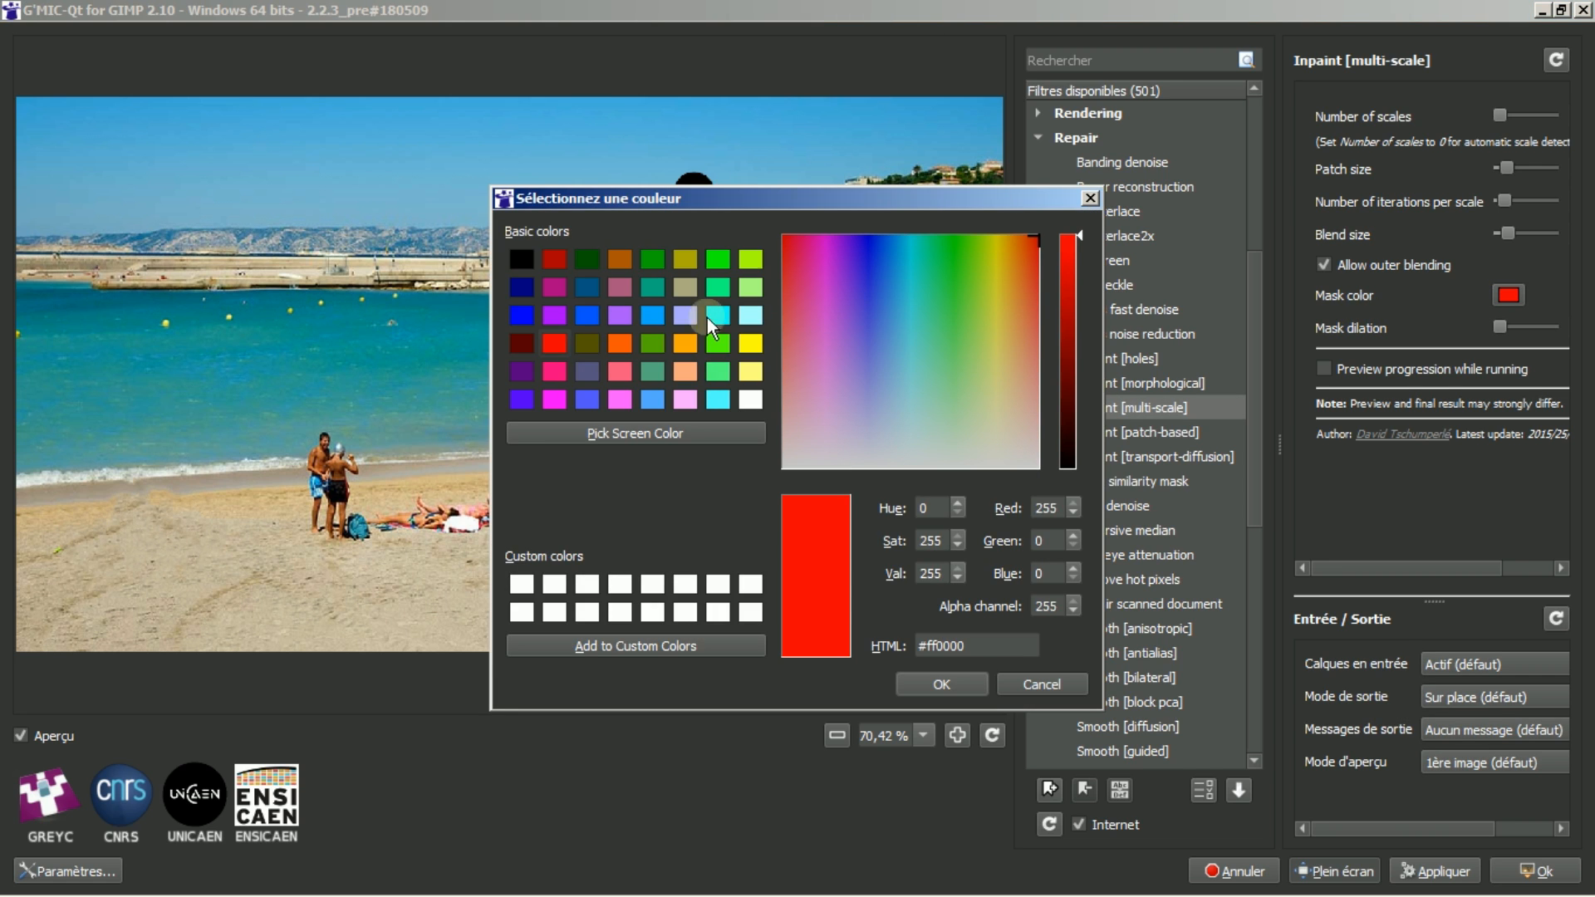
left_click(525, 258)
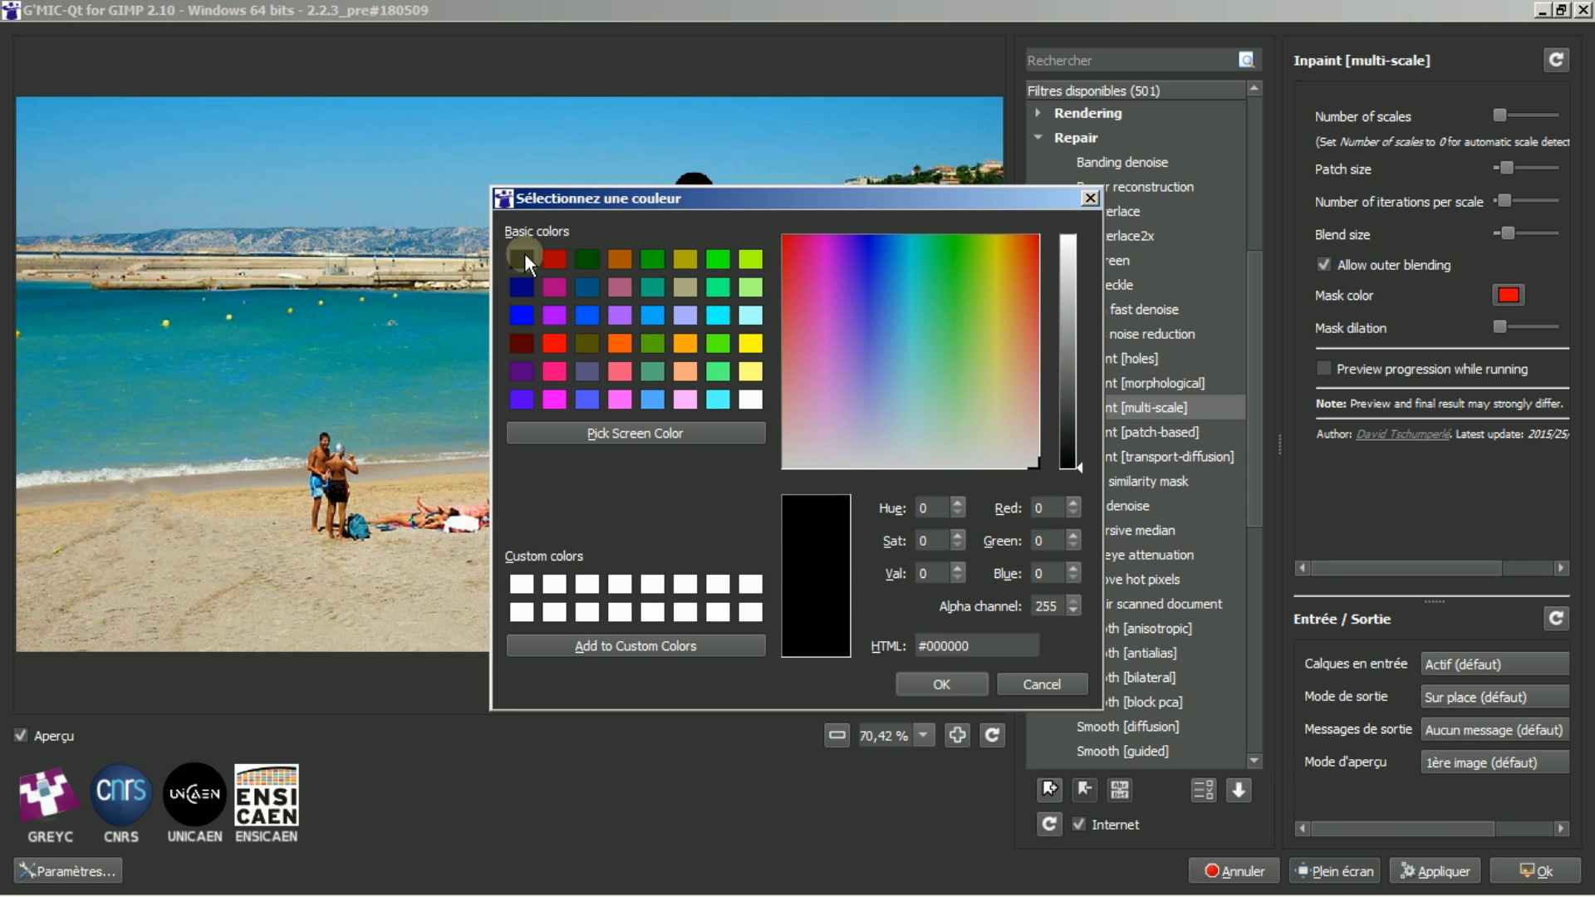
left_click(939, 684)
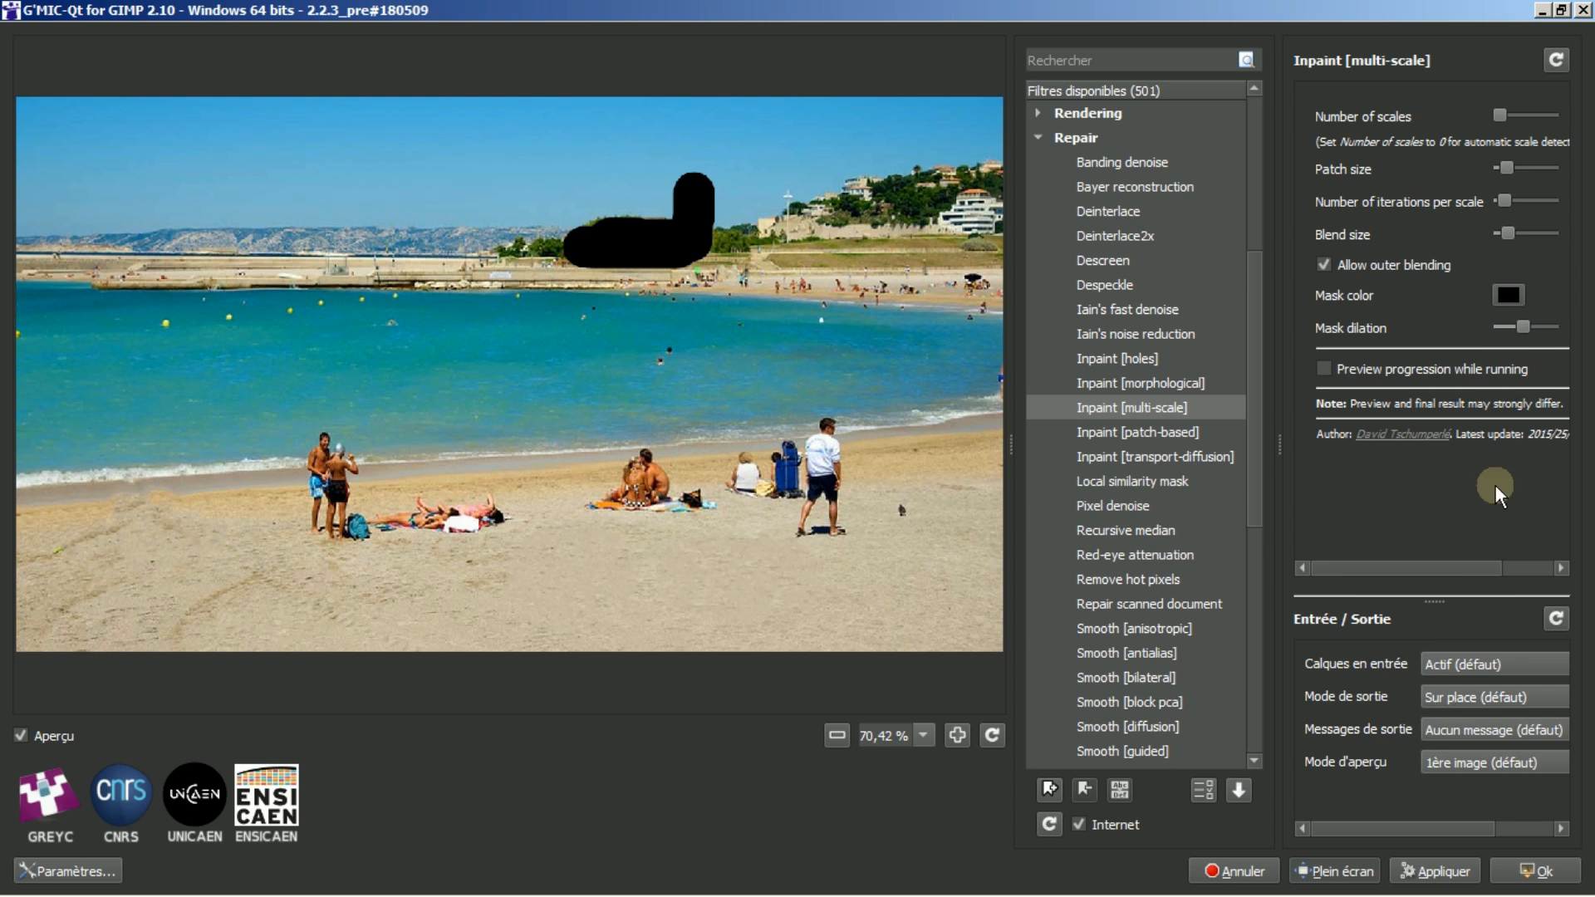
left_click(1527, 870)
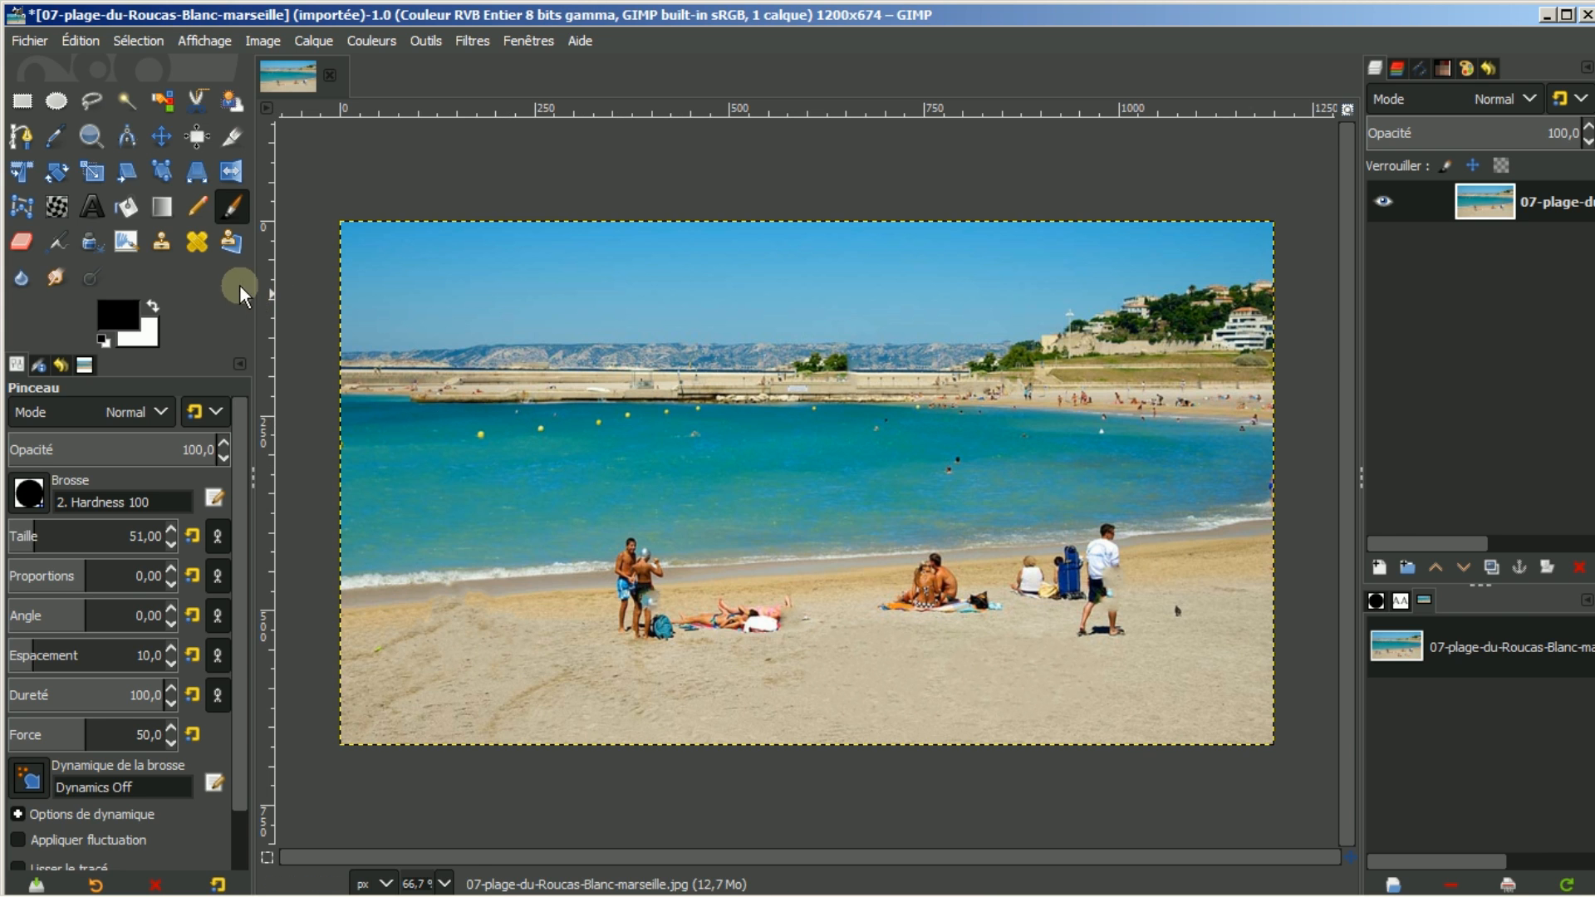
Paint black dots over four yellow buoys and the swimmers in the water, and repeat the last G'MIC-Qt filter.
left_click(484, 440)
left_click(537, 435)
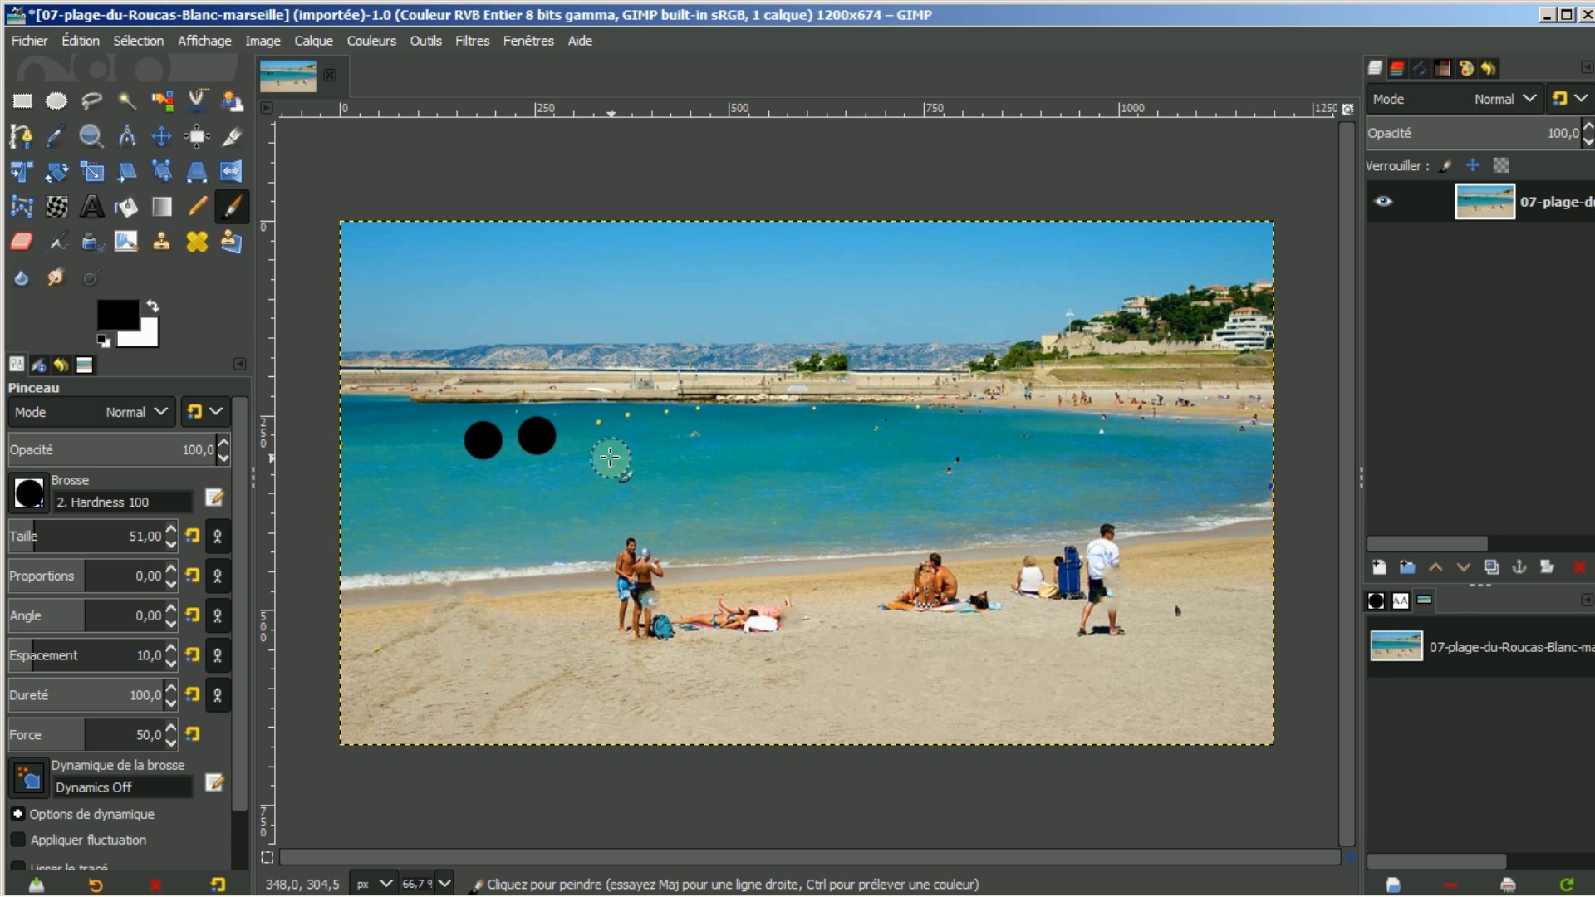
left_click(599, 430)
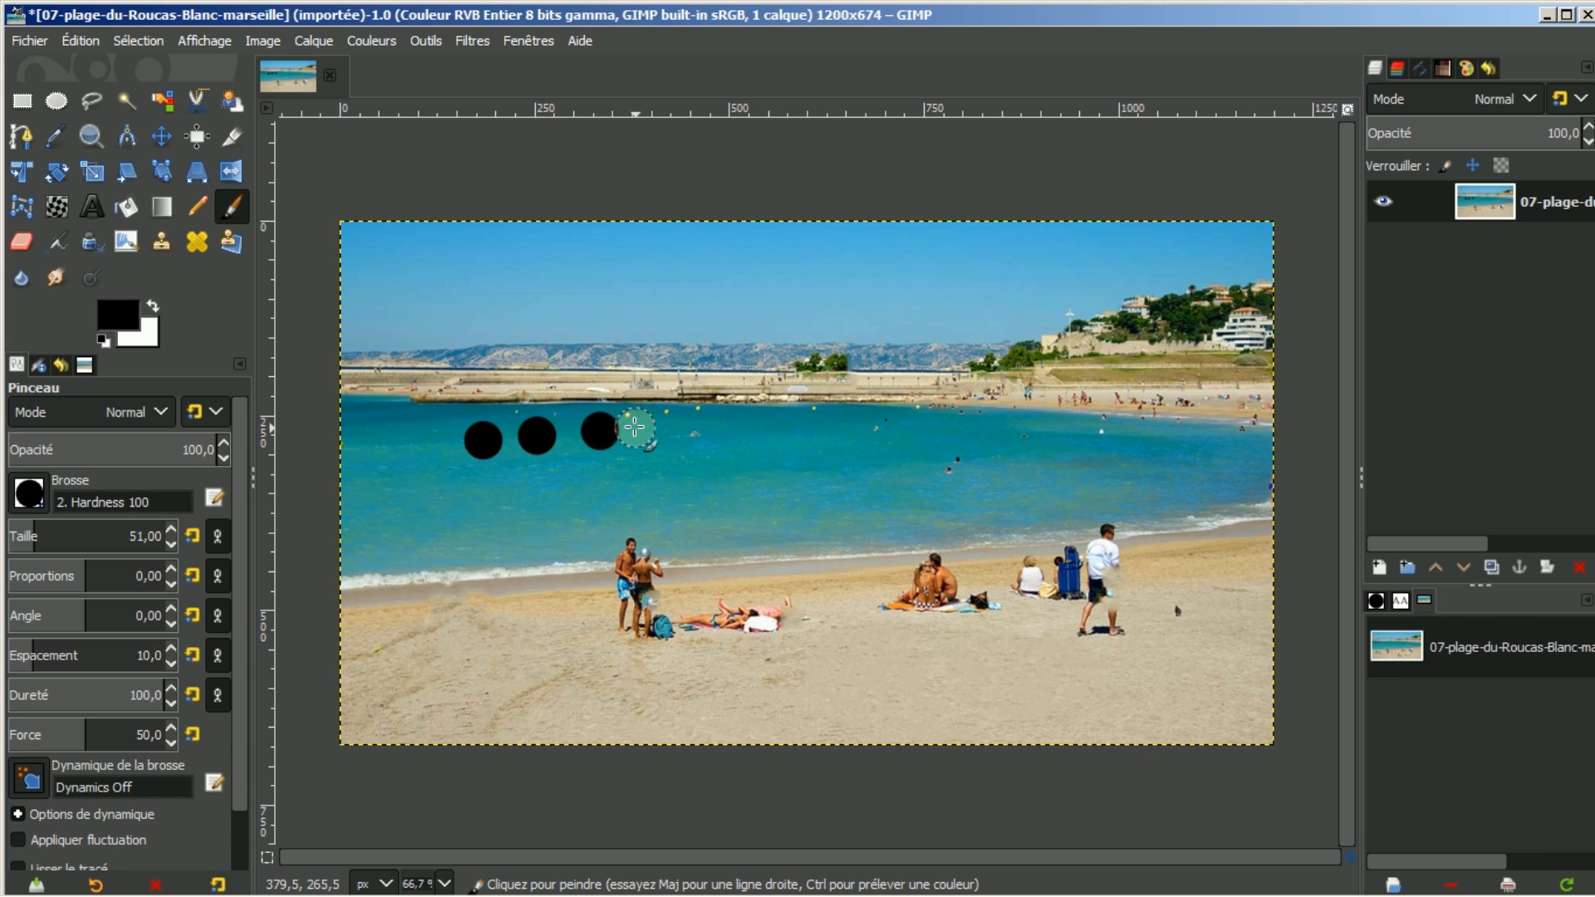
left_click(635, 428)
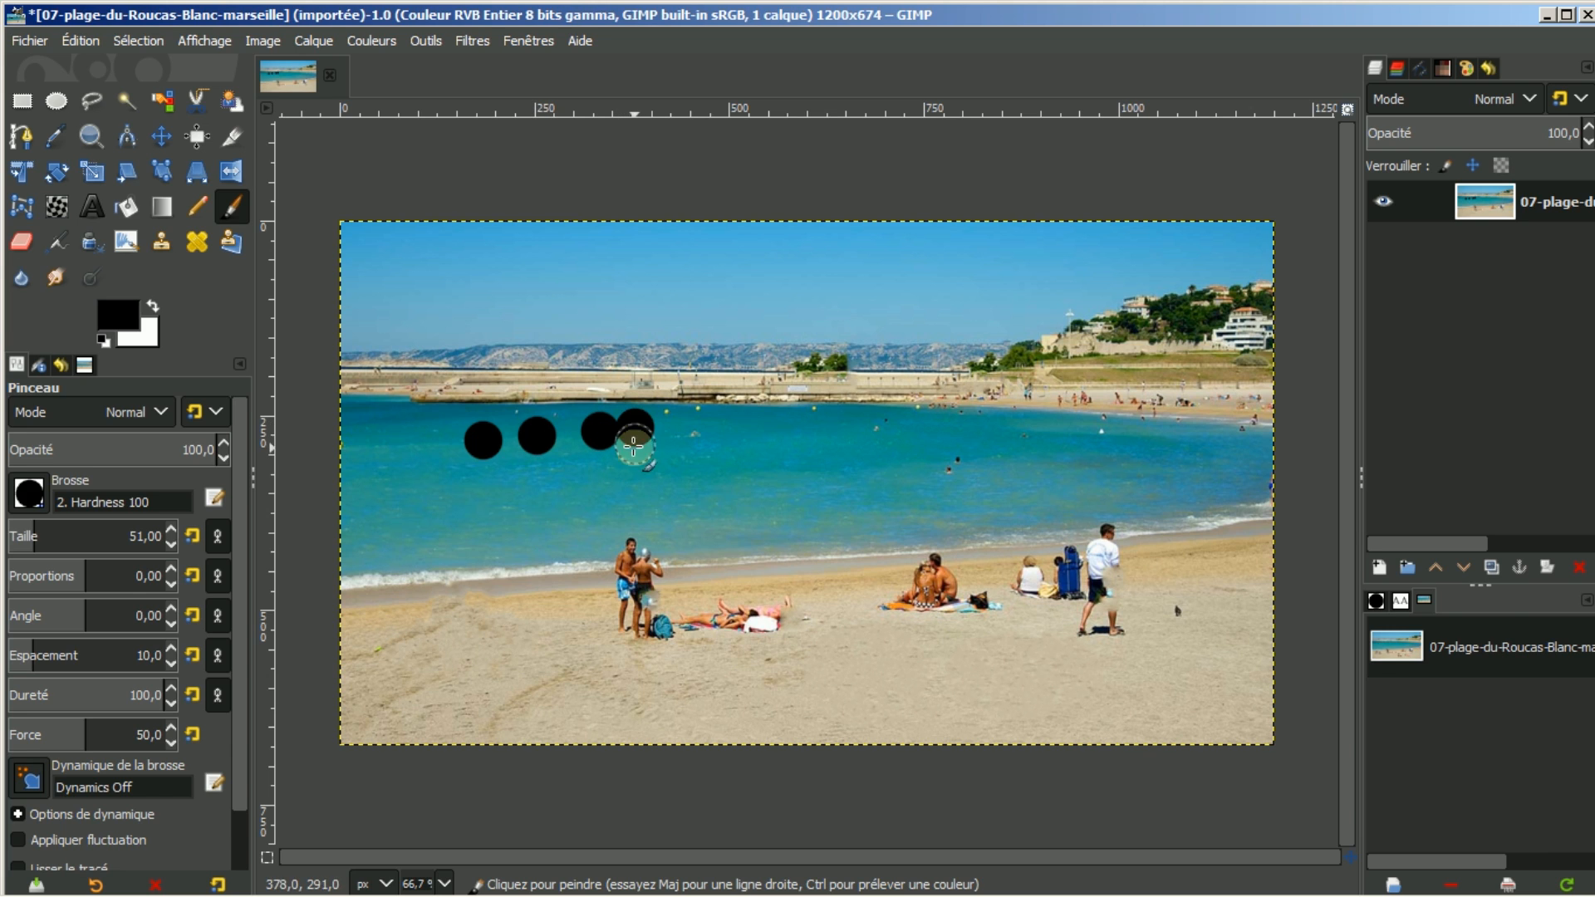
left_click(955, 471)
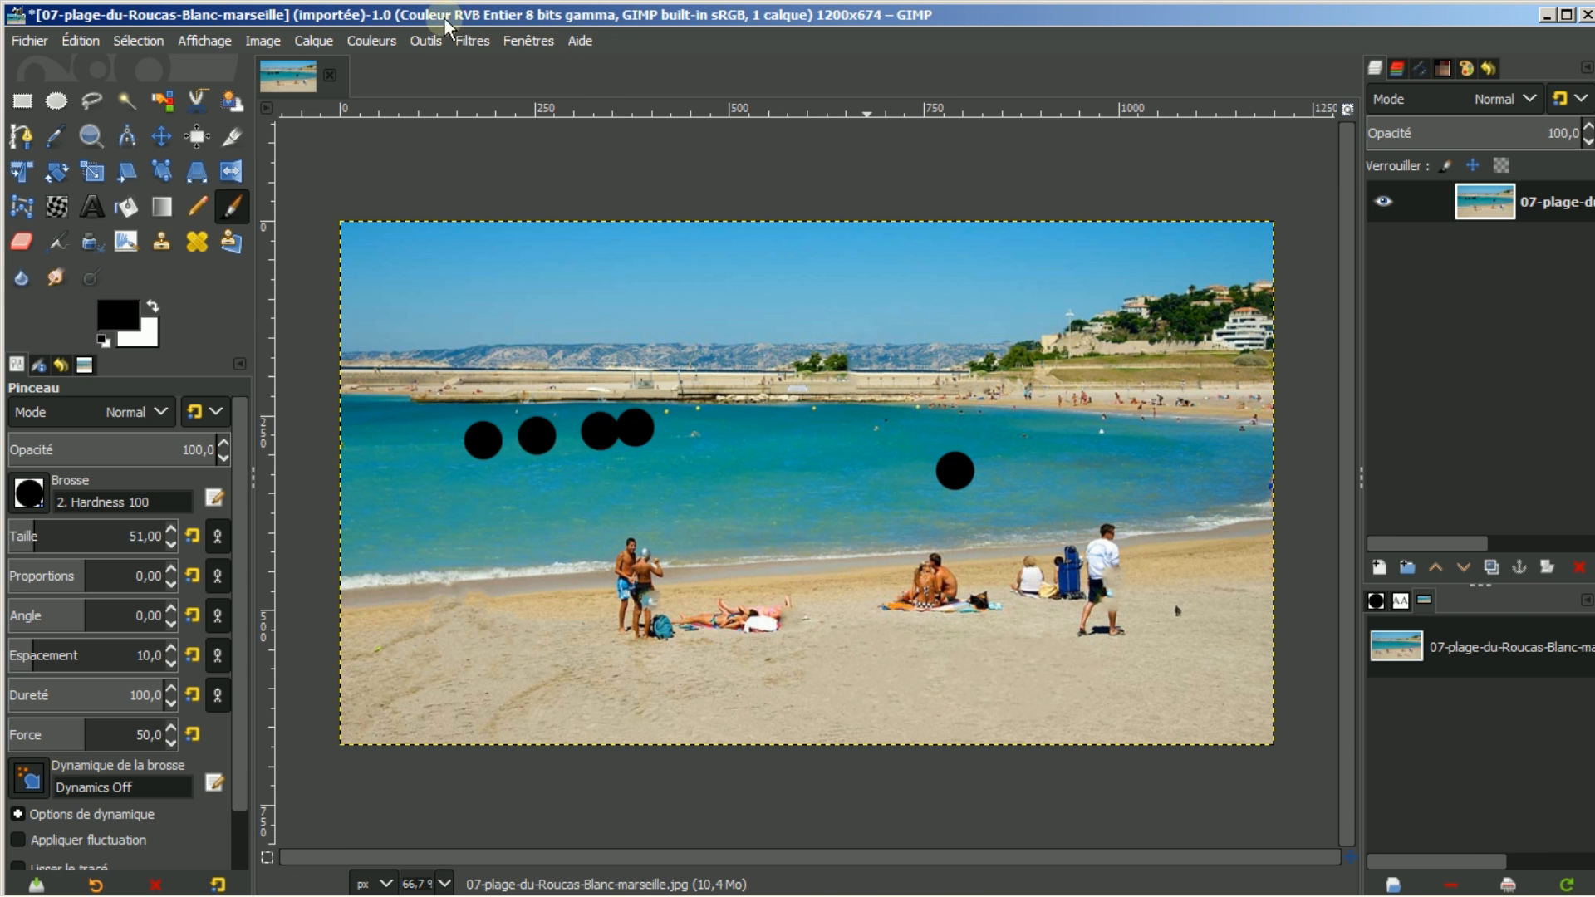
left_click(474, 42)
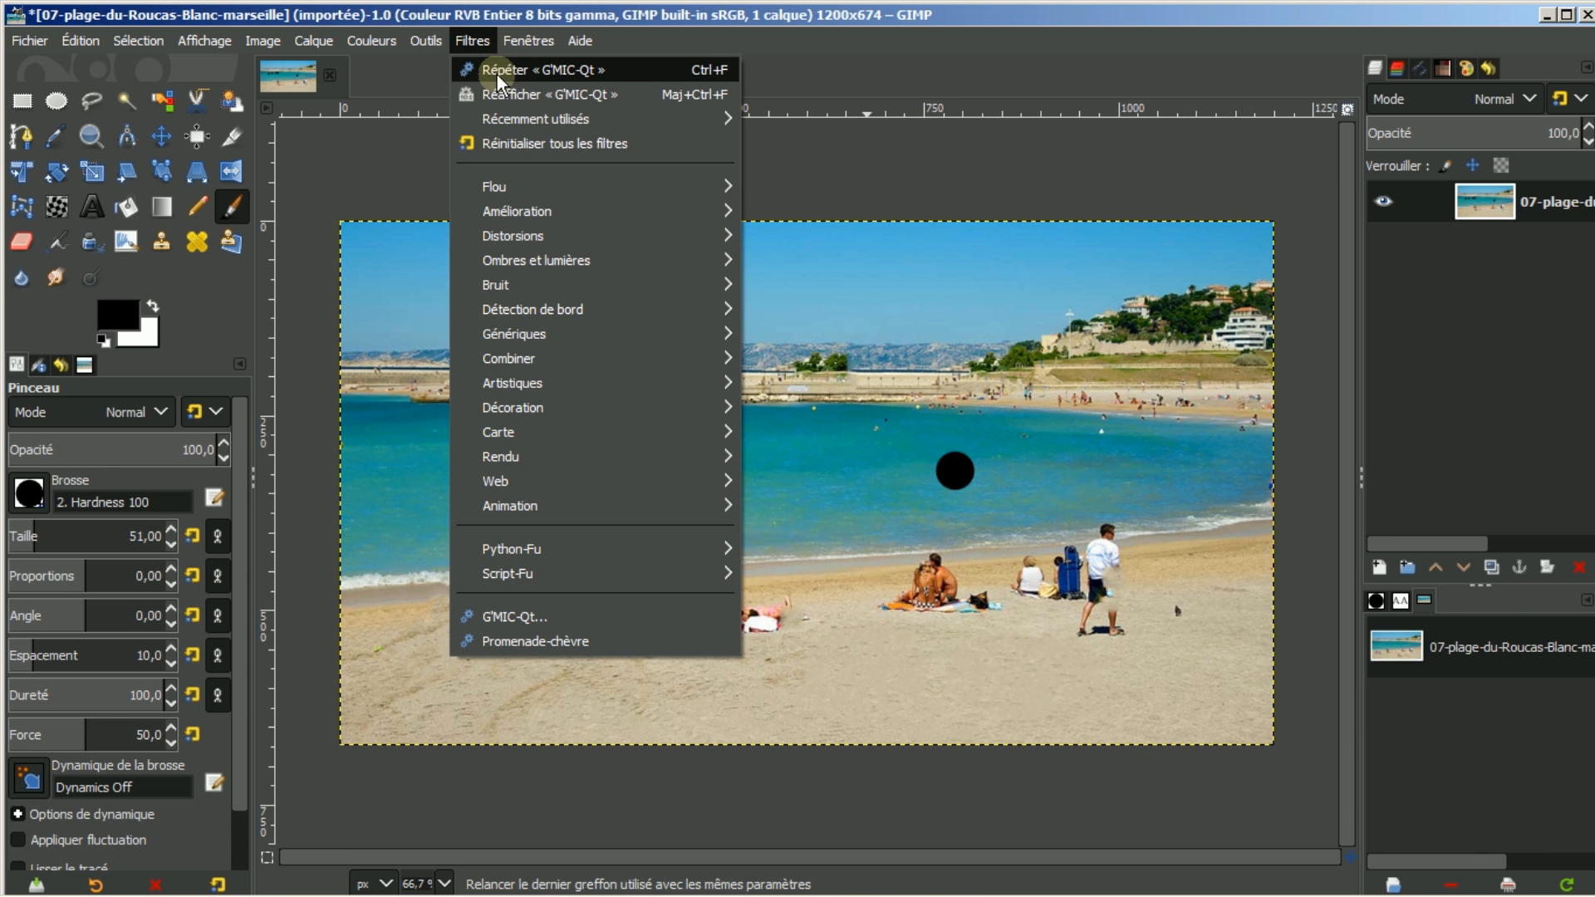
left_click(497, 71)
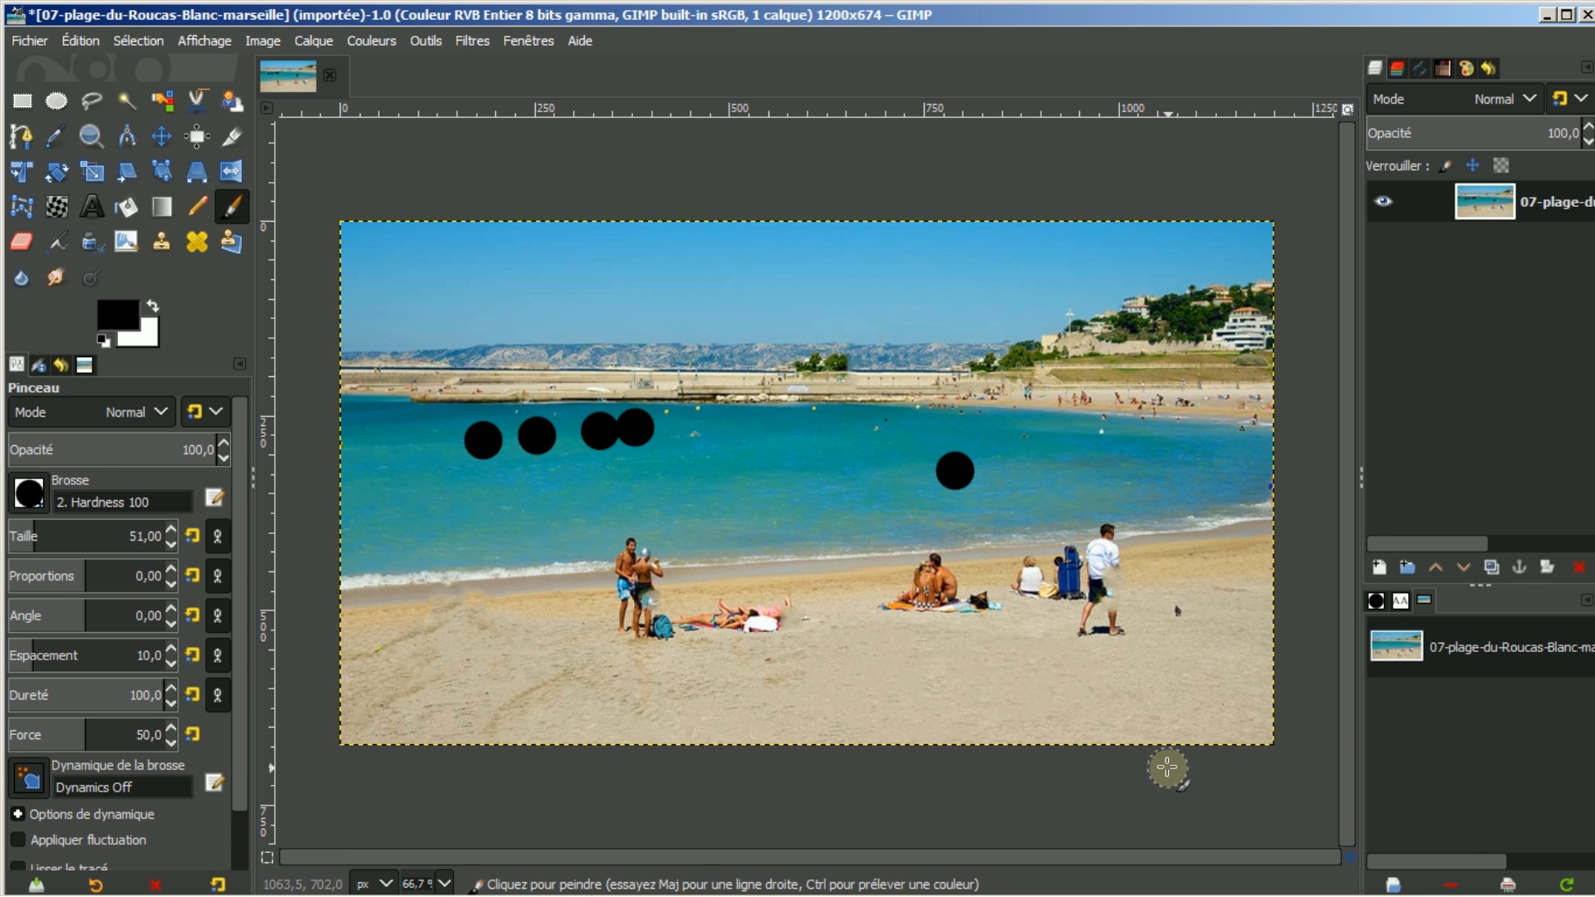